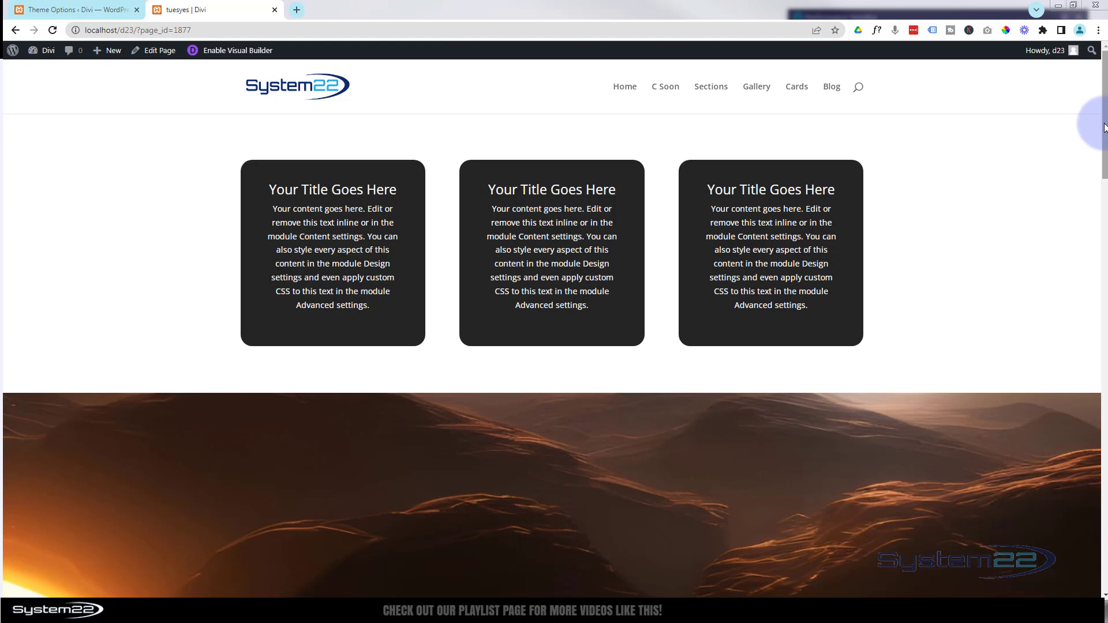
Enable the Visual Builder and delete the old parallax section
scroll(1105, 128, down, 1)
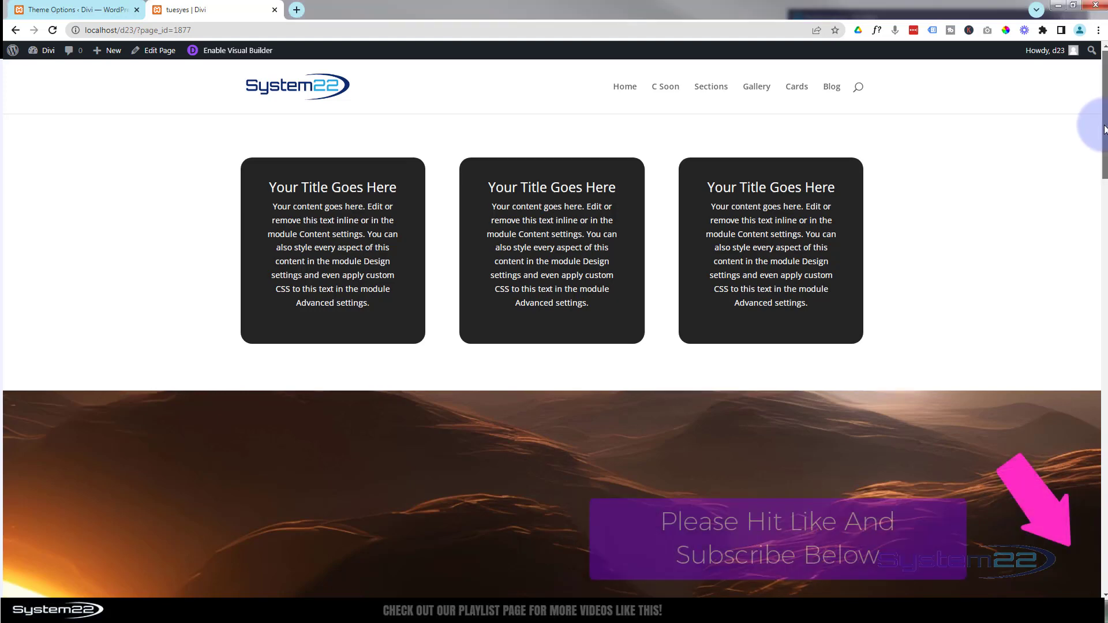
drag(1105, 129, 1100, 231)
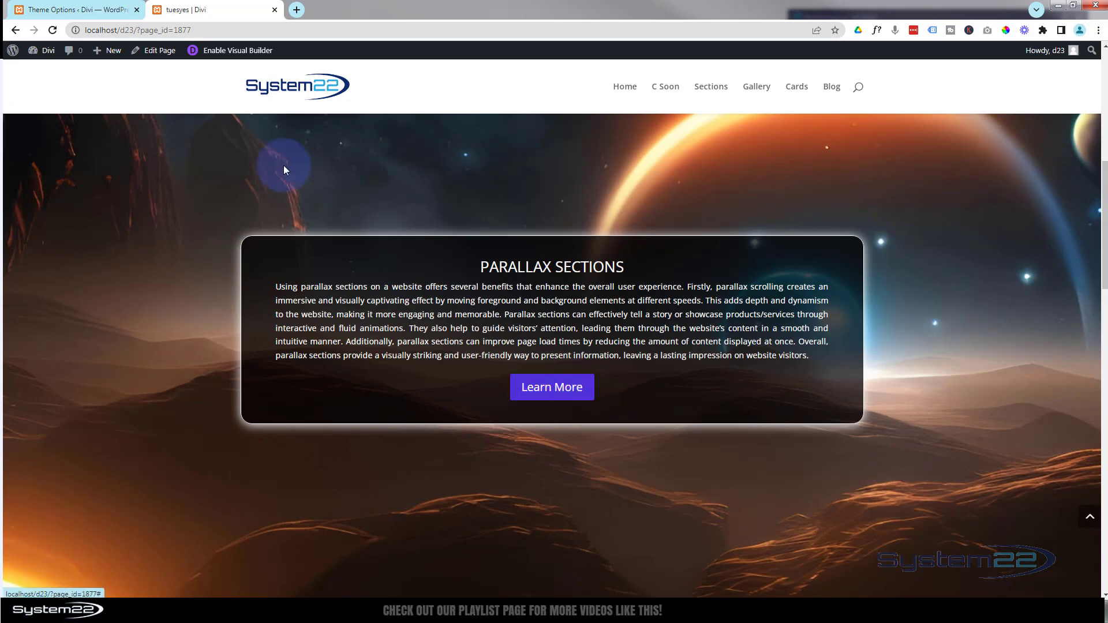
click(251, 52)
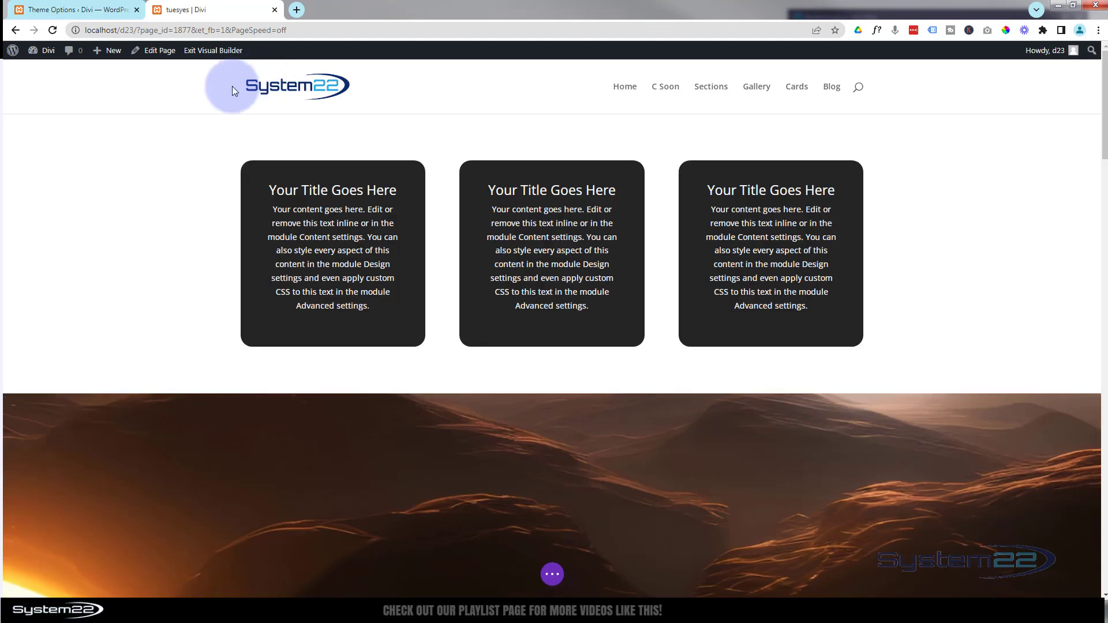
scroll(232, 87, down, 4)
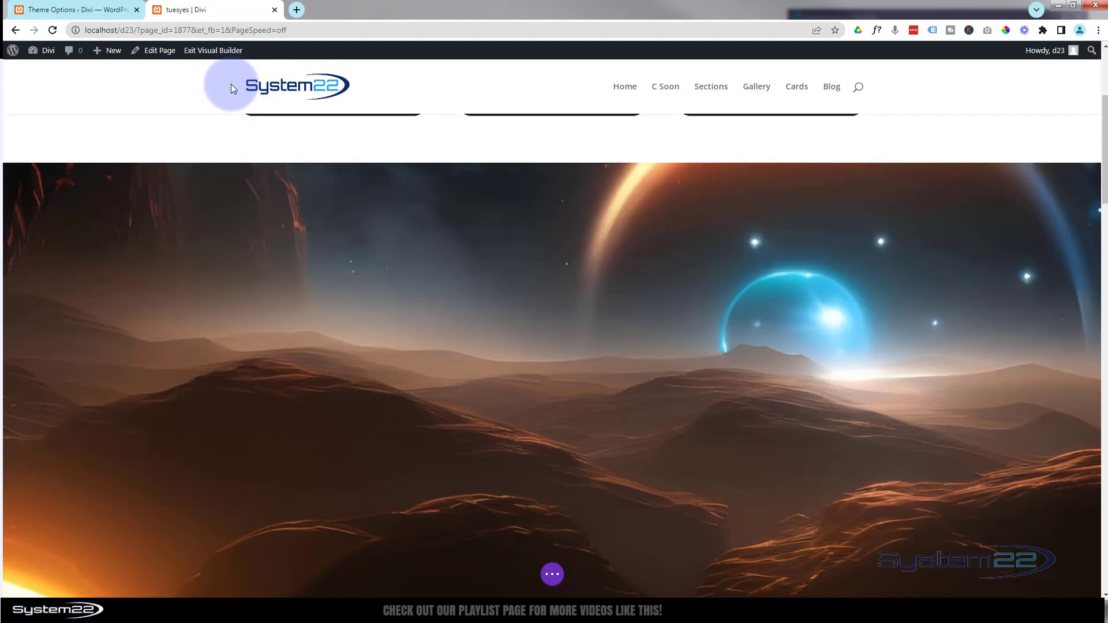
scroll(268, 280, down, 1)
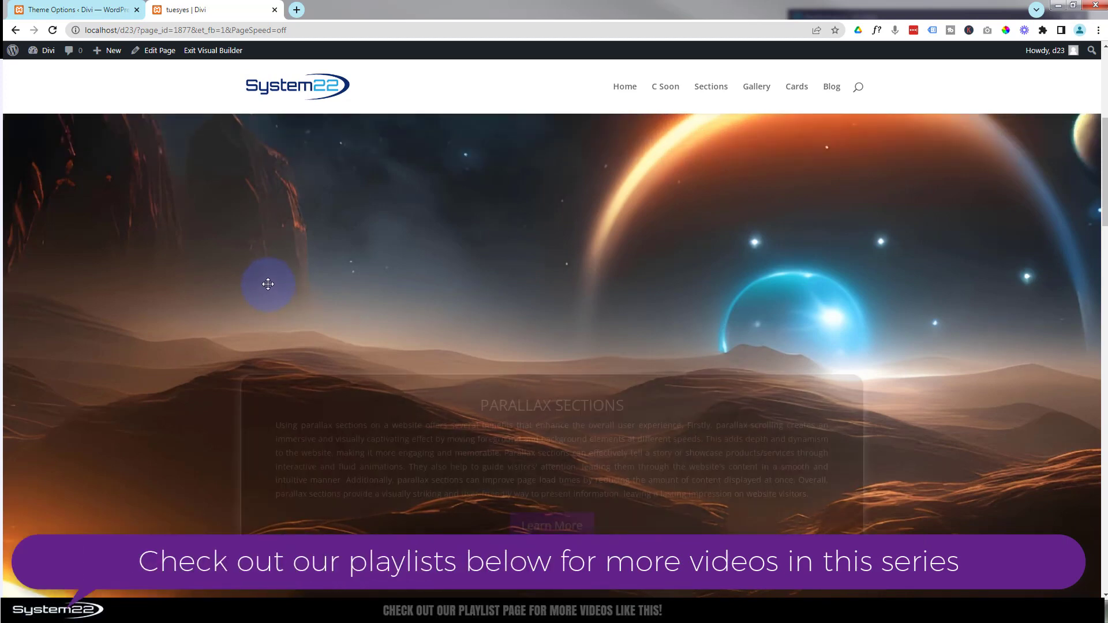
scroll(267, 286, up, 2)
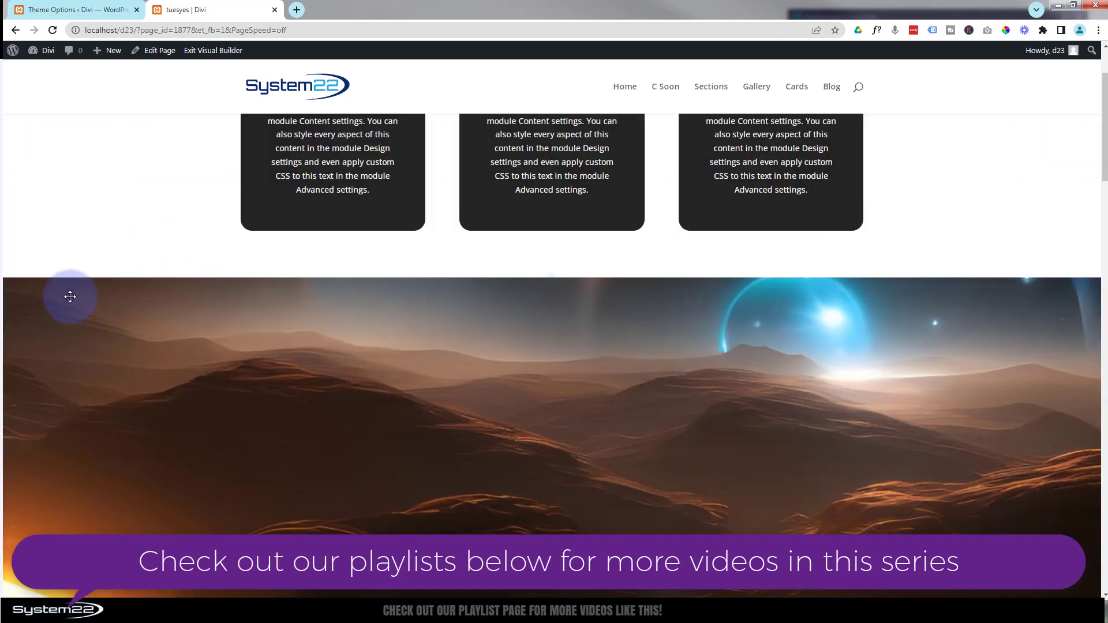
click(81, 290)
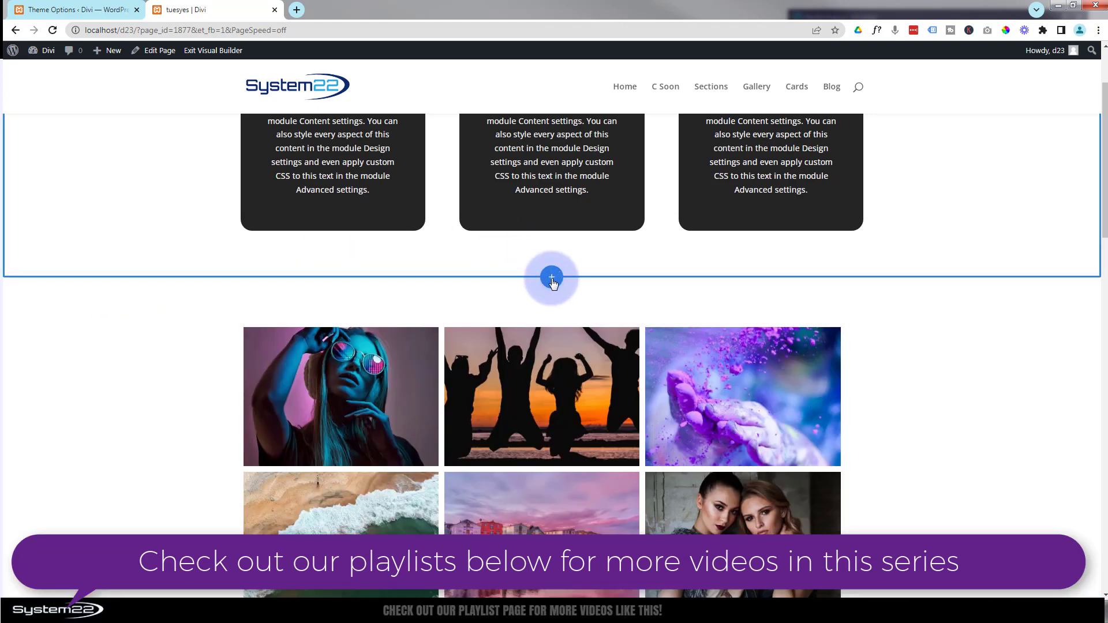
Add a Regular section with a one-column row and a Call To Action module below the cards
click(552, 280)
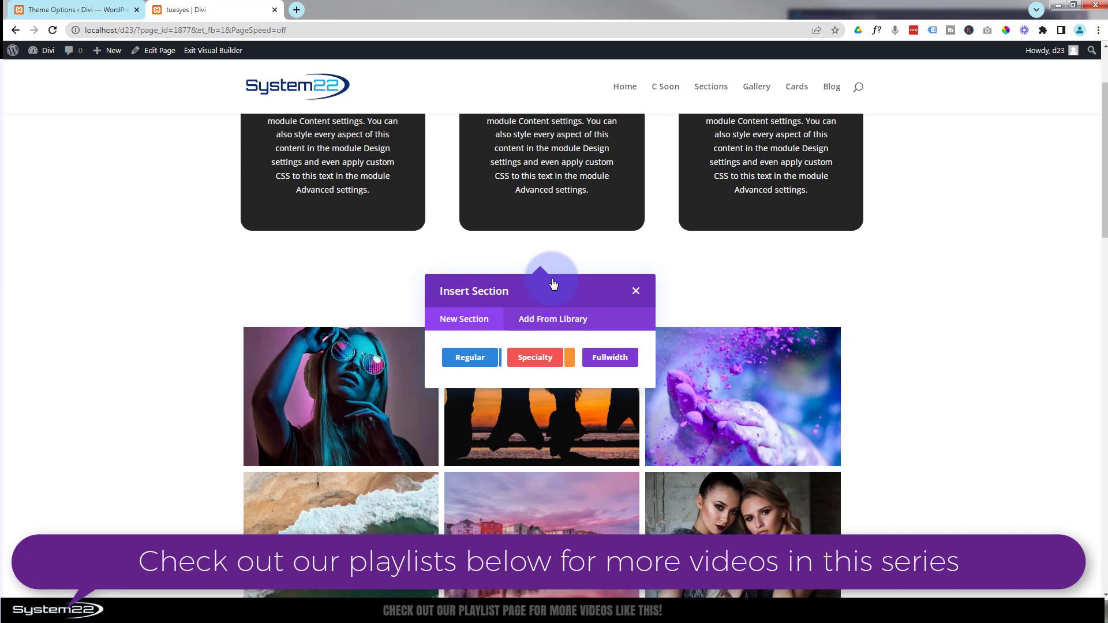
click(473, 358)
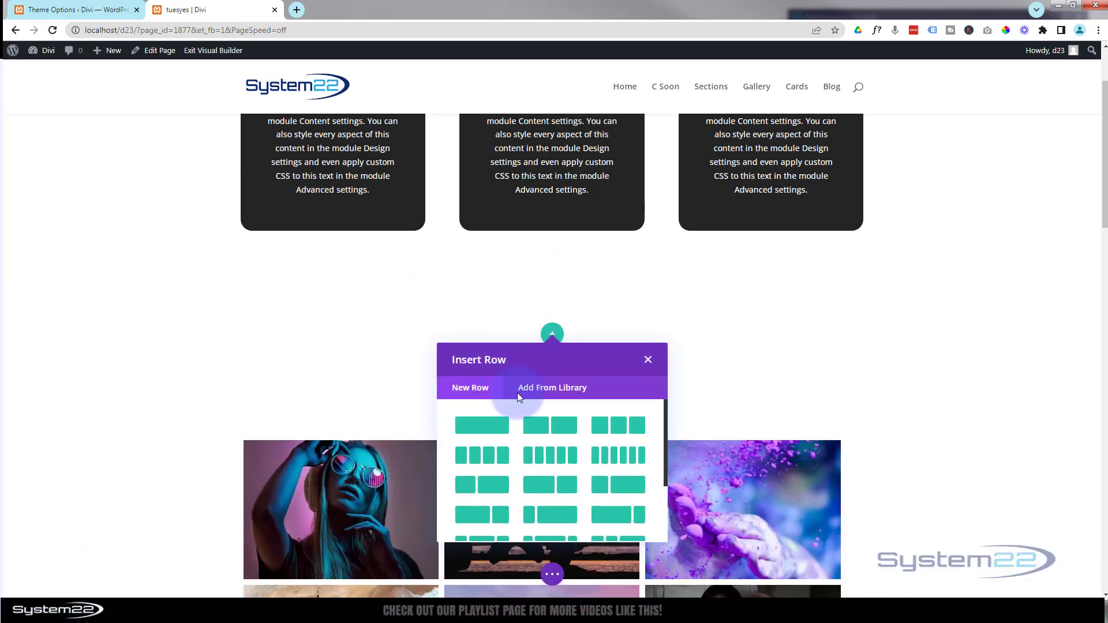
click(472, 432)
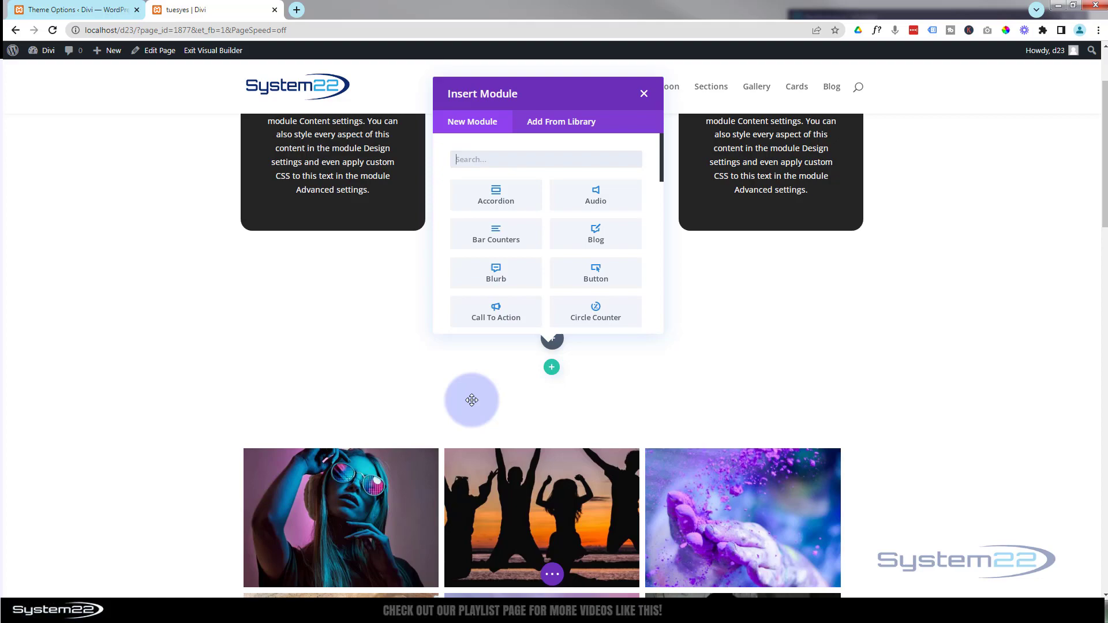
click(509, 322)
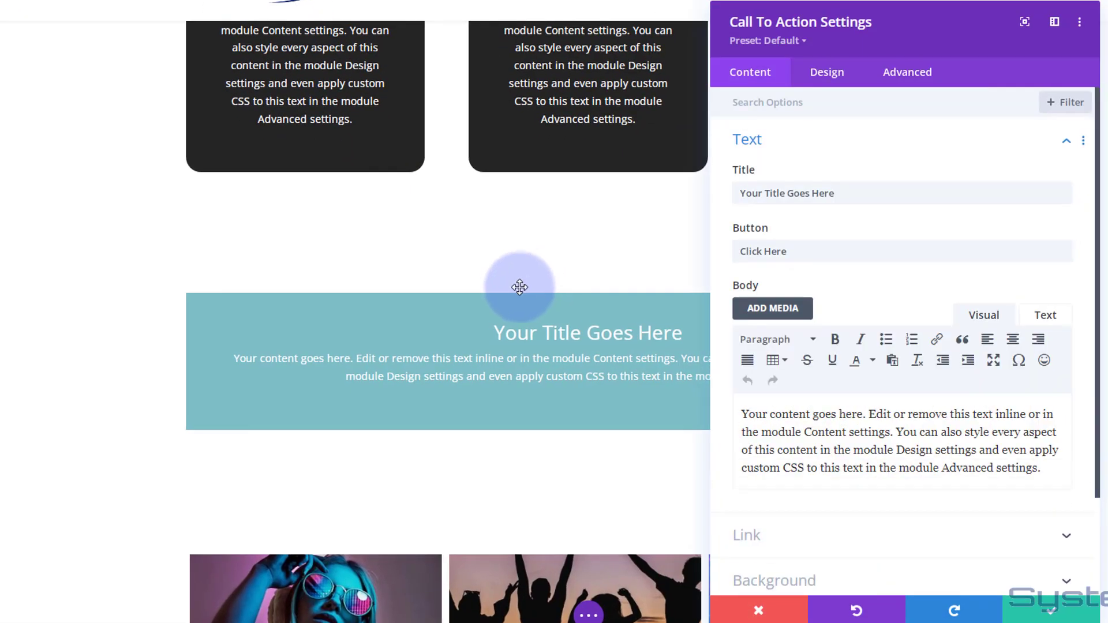
Set the button to 'Learn More' and the title to 'Parallax Sections', and paste in the parallax-benefits body text
click(731, 257)
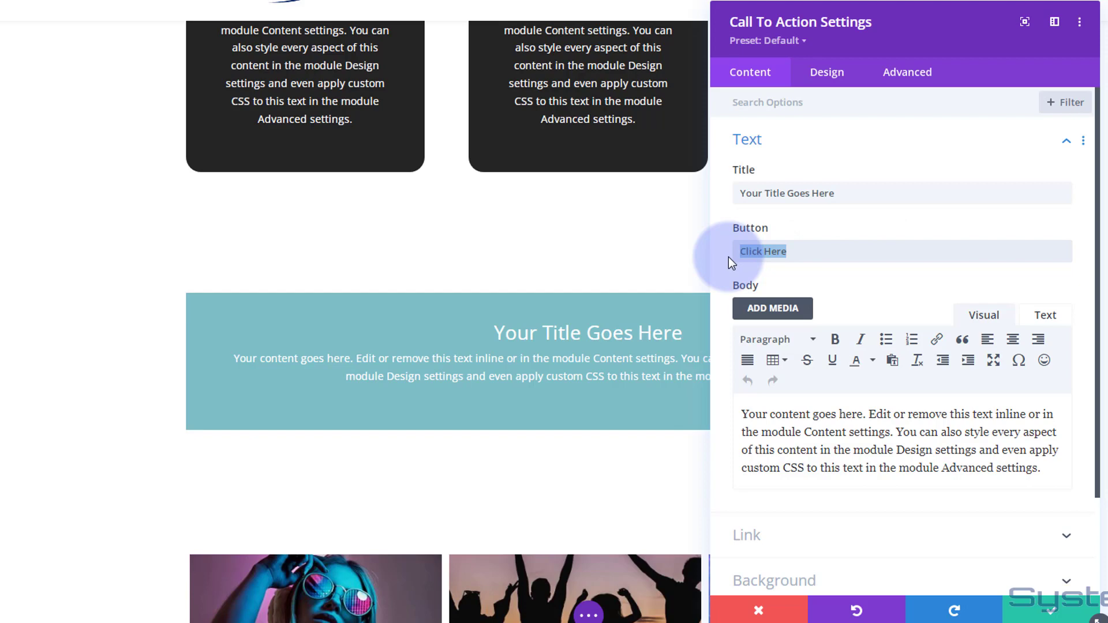
text(Learn More)
drag(856, 193, 735, 198)
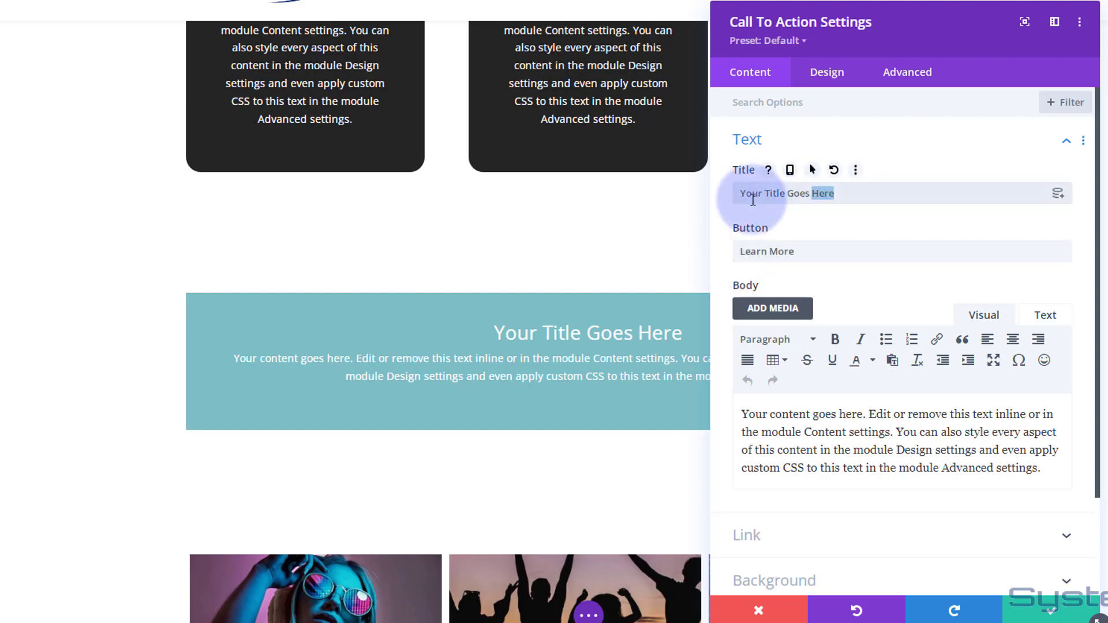
text(P)
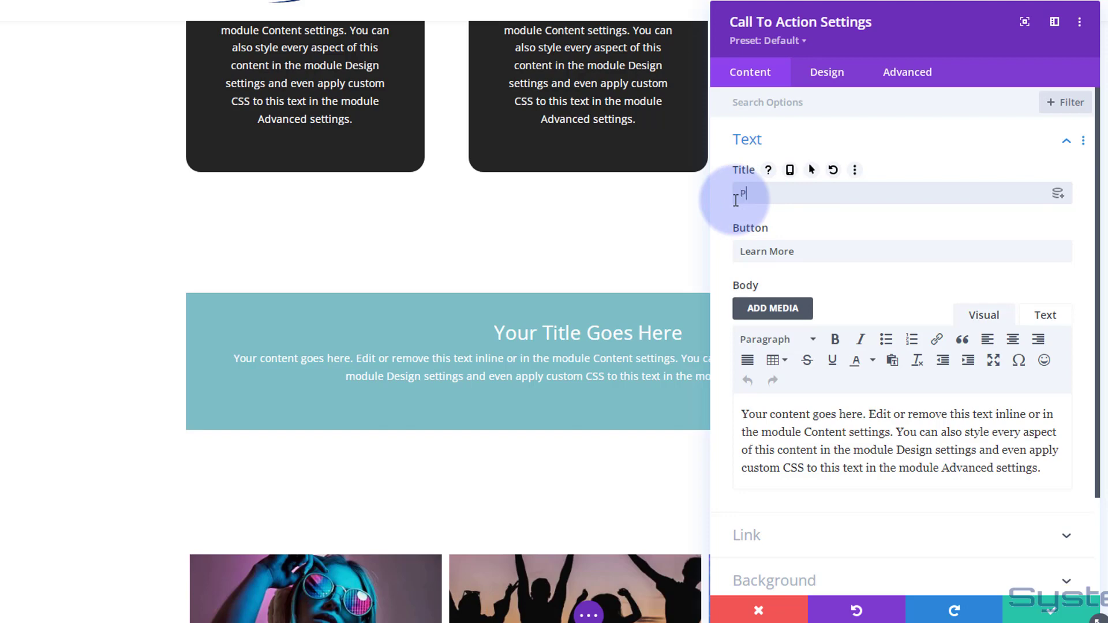
text(arallax Sect)
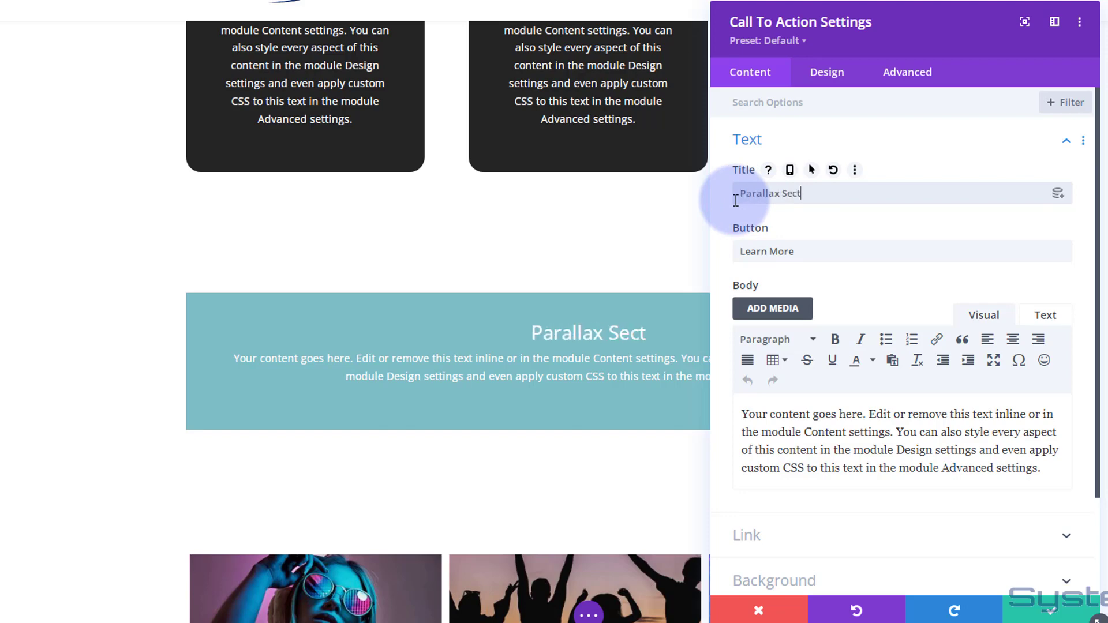
text(ions)
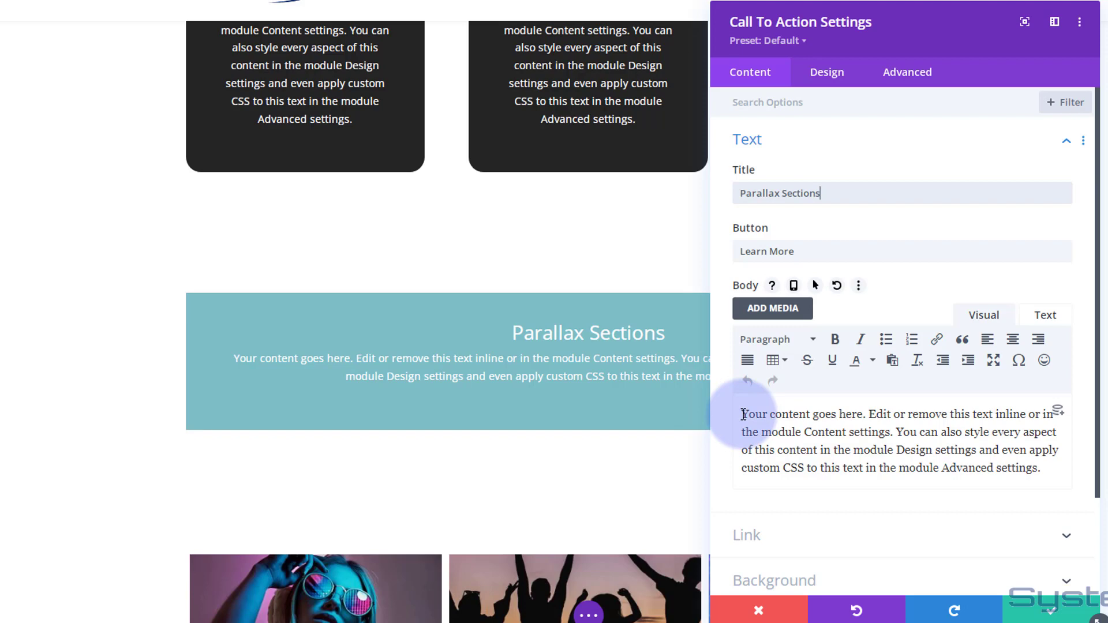
key(ctrl+a)
key(ctrl+v)
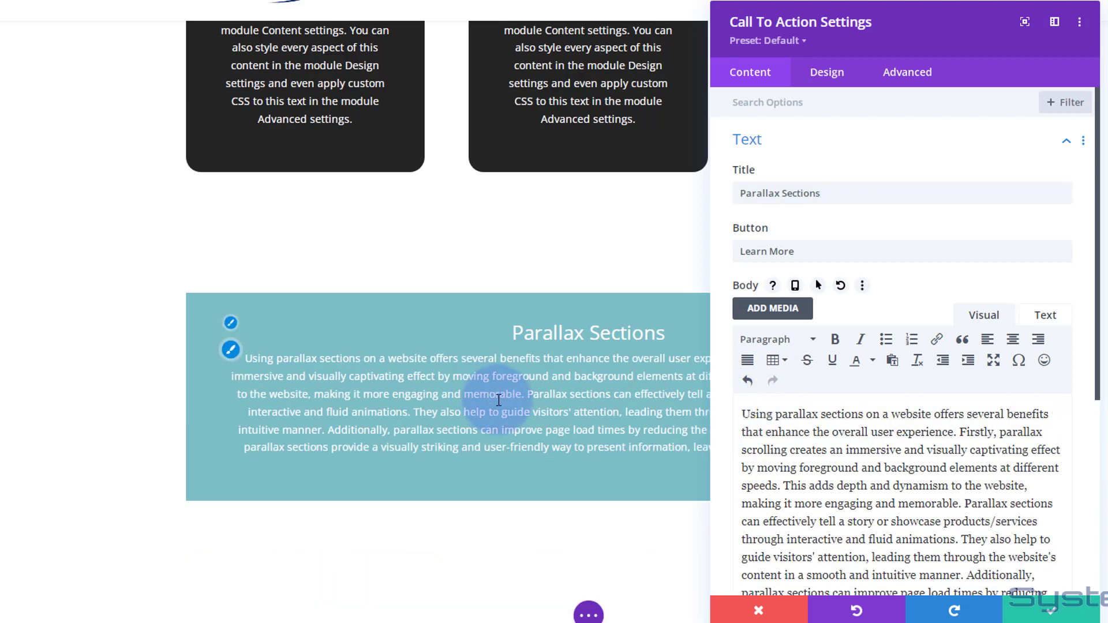
scroll(782, 376, down, 5)
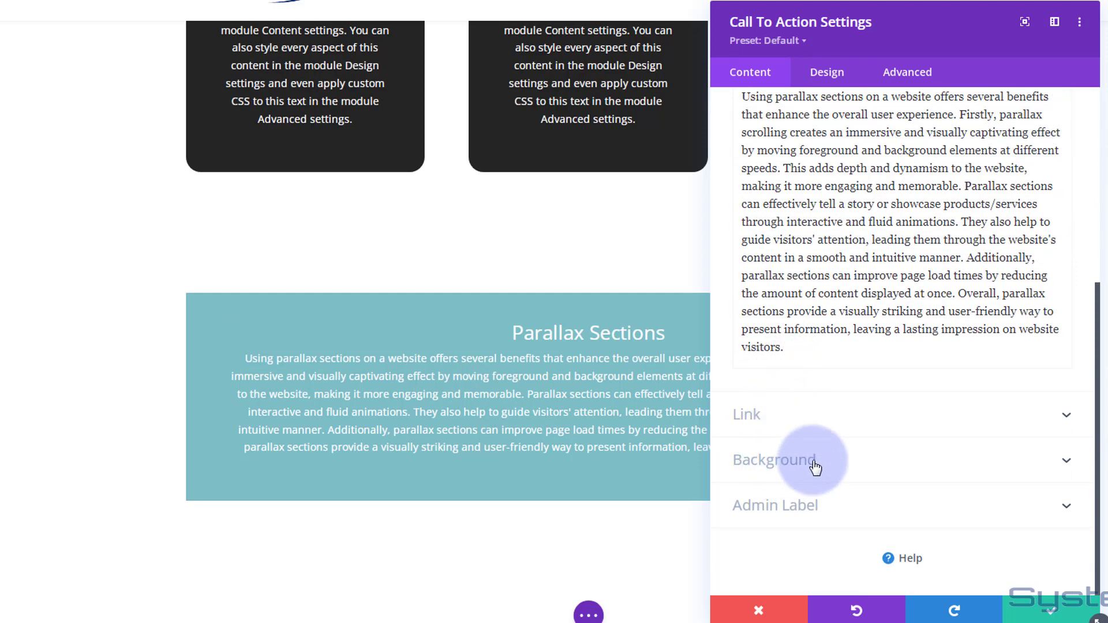
Give the Call To Action a black background at about 0.53 opacity and save its settings
click(816, 462)
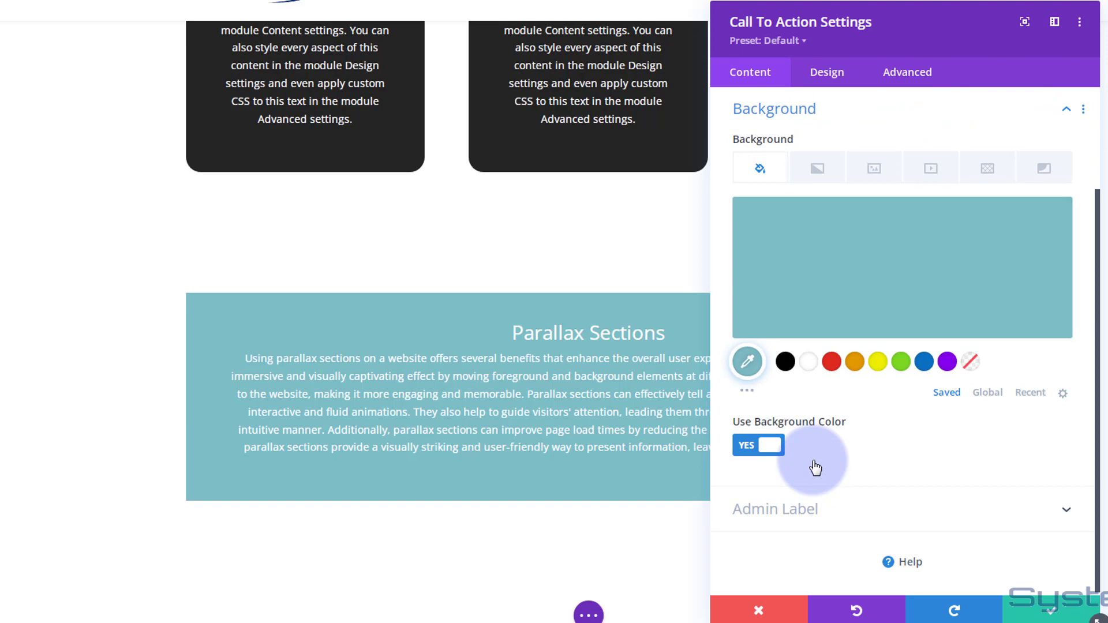
click(786, 362)
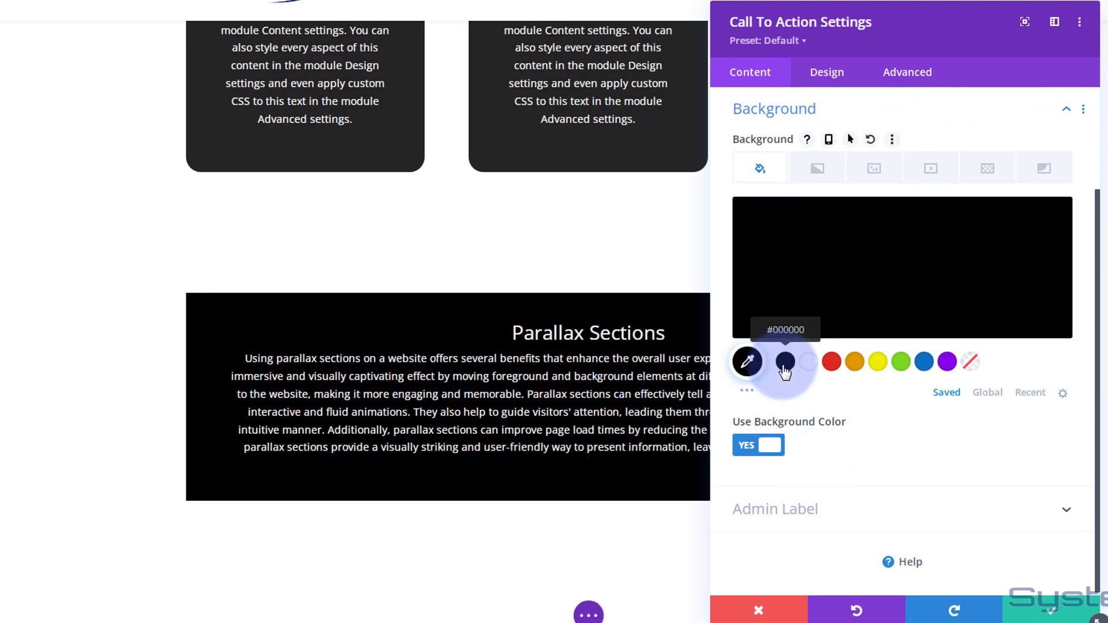
click(878, 292)
click(1055, 225)
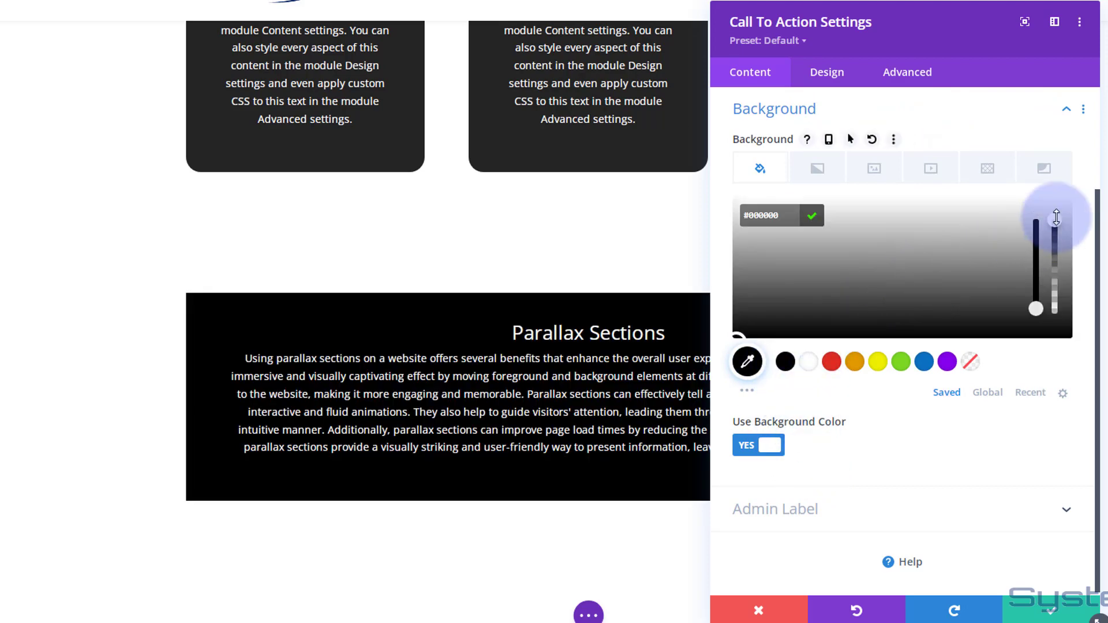
drag(1055, 230, 1058, 275)
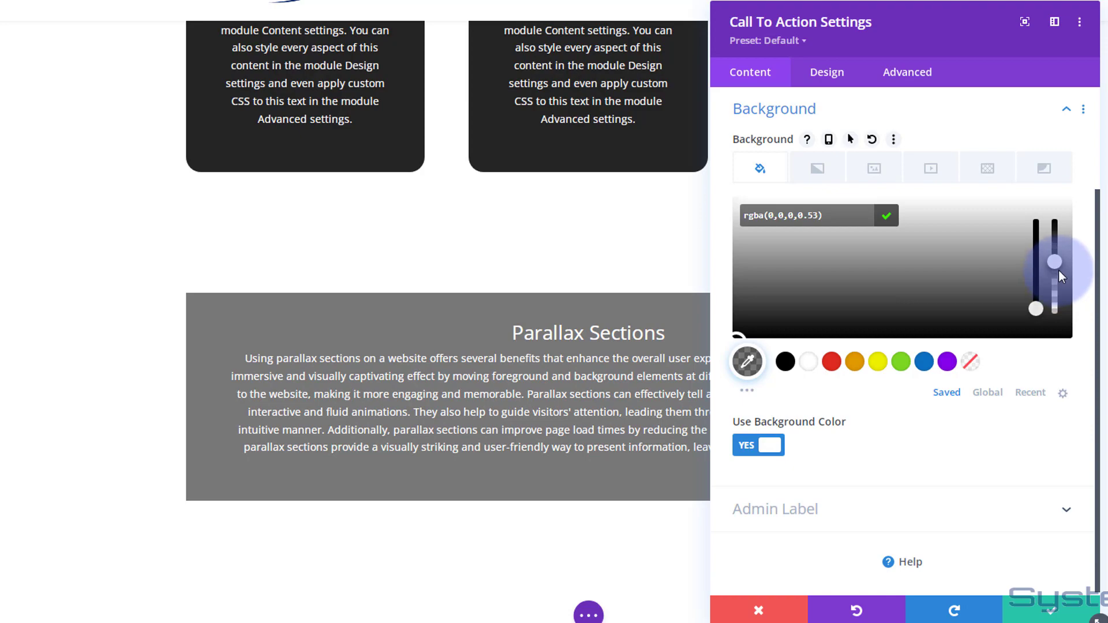
click(1033, 611)
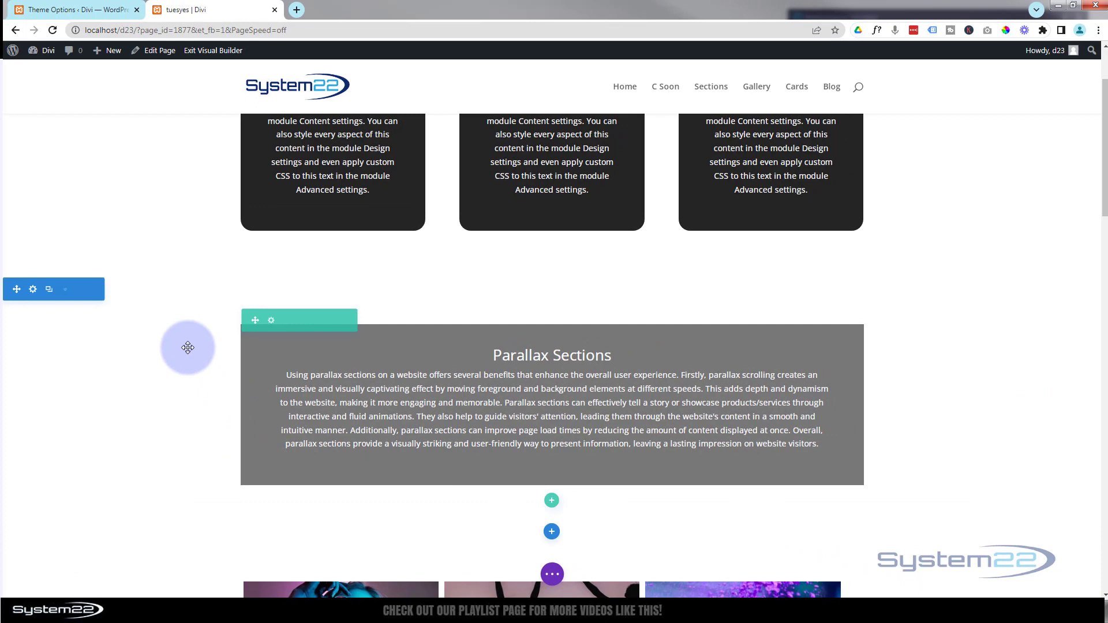
Set the section's background image to the planet-over-desert space image
click(33, 290)
click(811, 152)
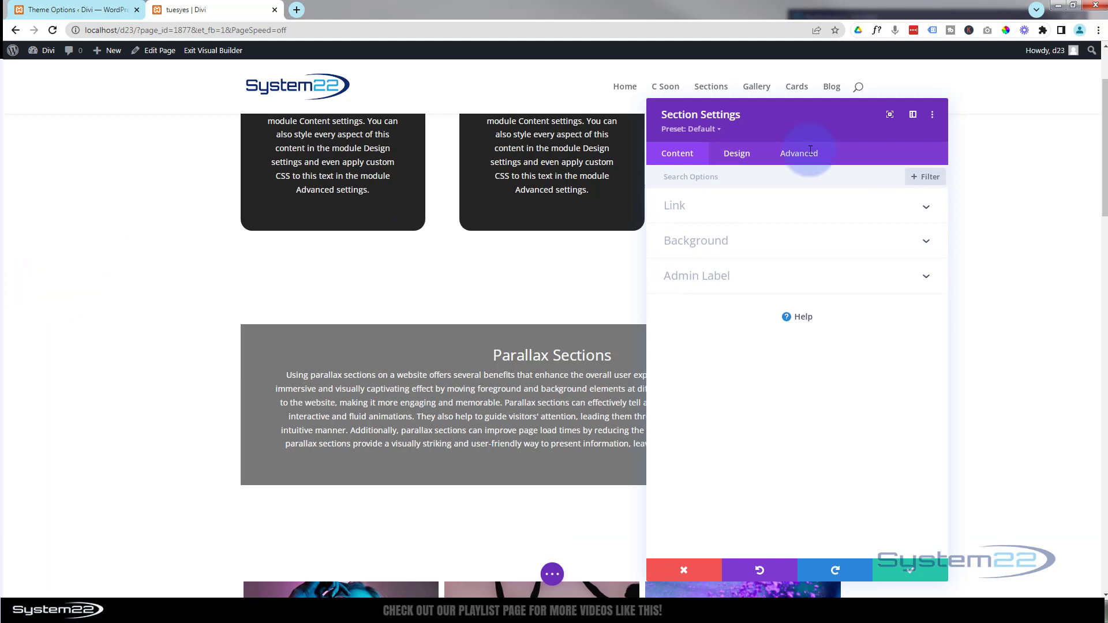
click(706, 162)
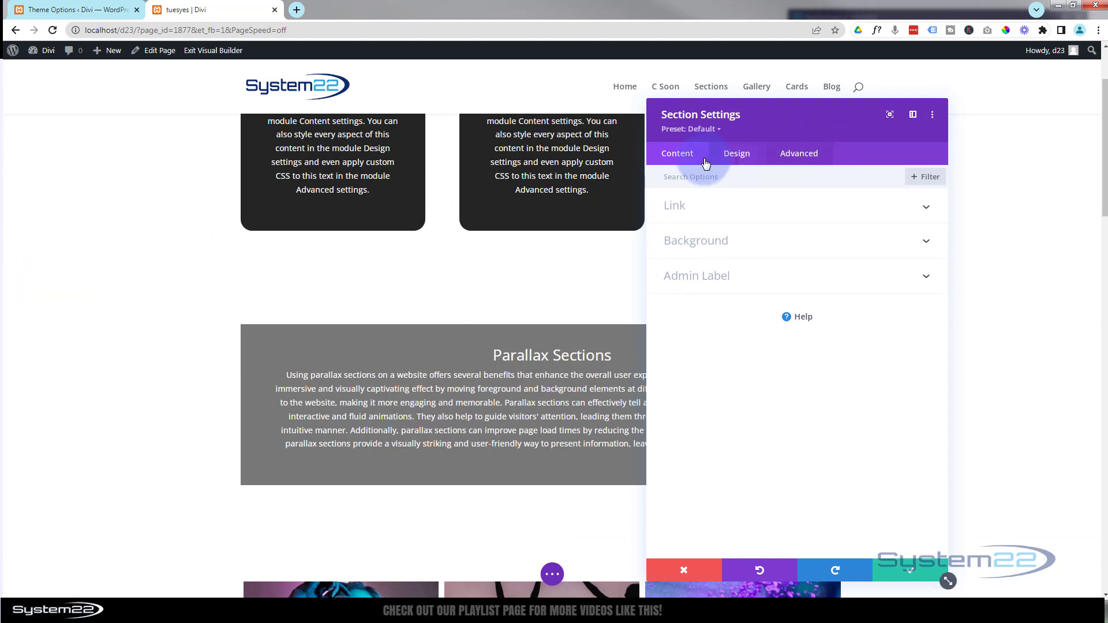
click(686, 247)
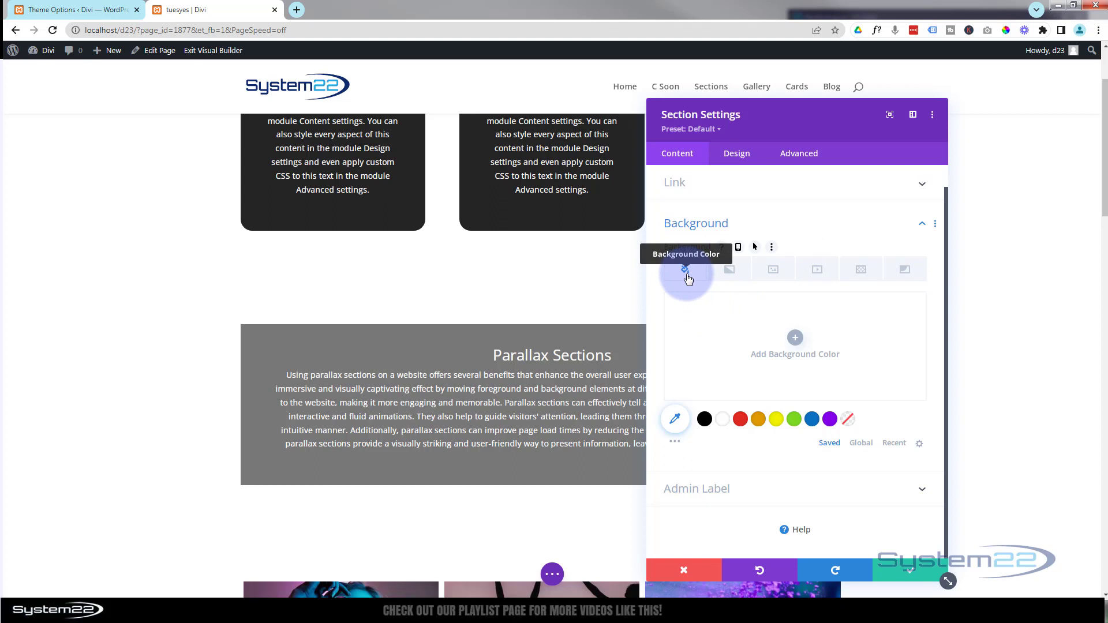
click(774, 273)
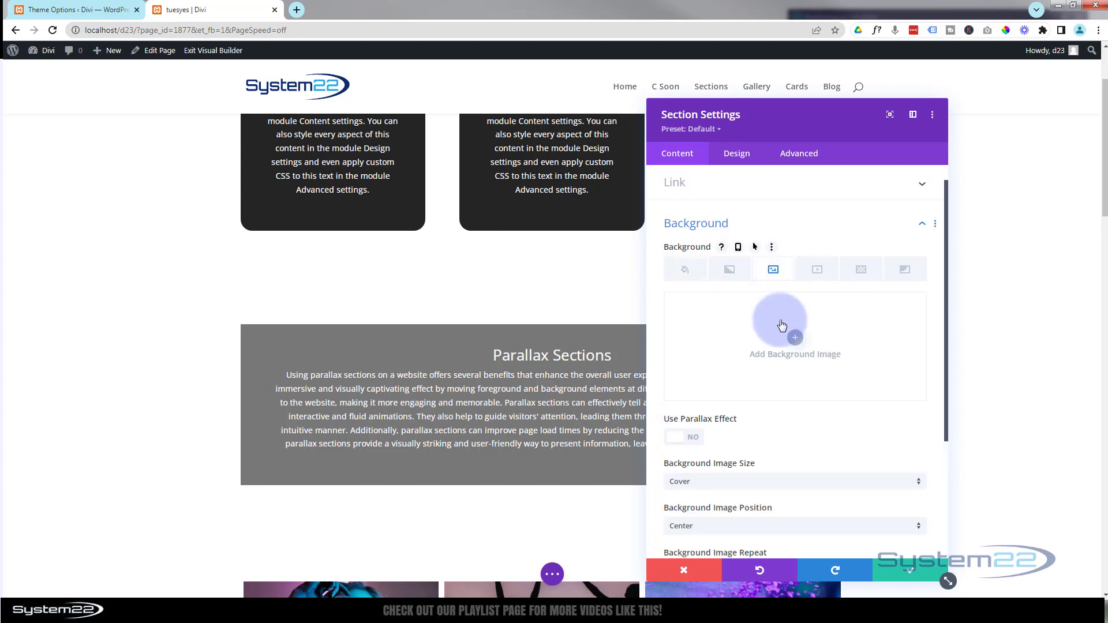
click(795, 337)
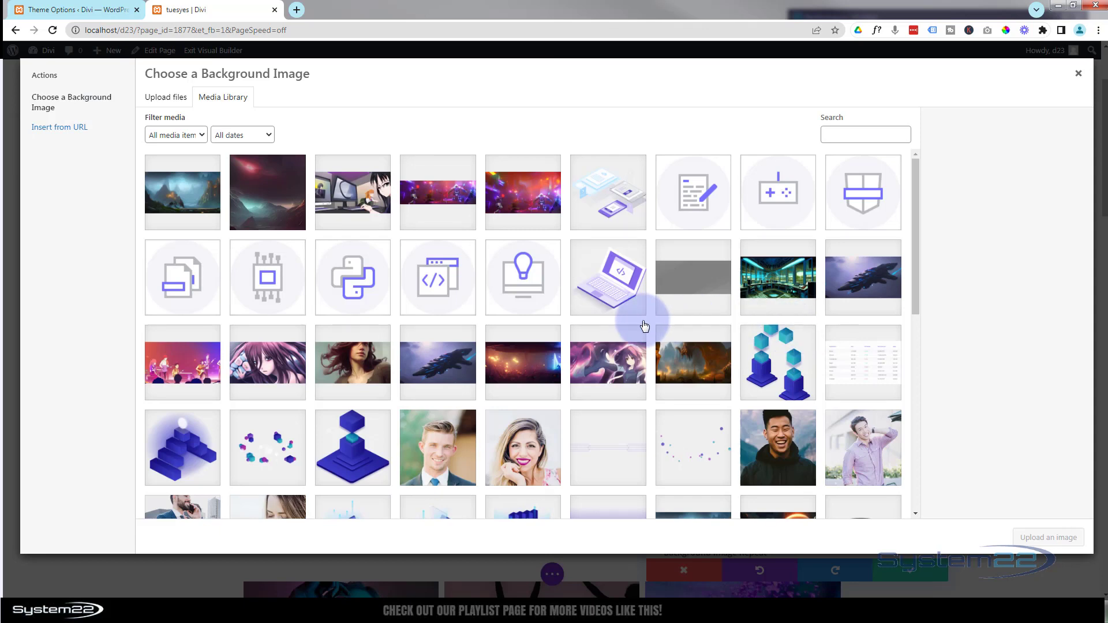
scroll(639, 328, down, 3)
click(781, 378)
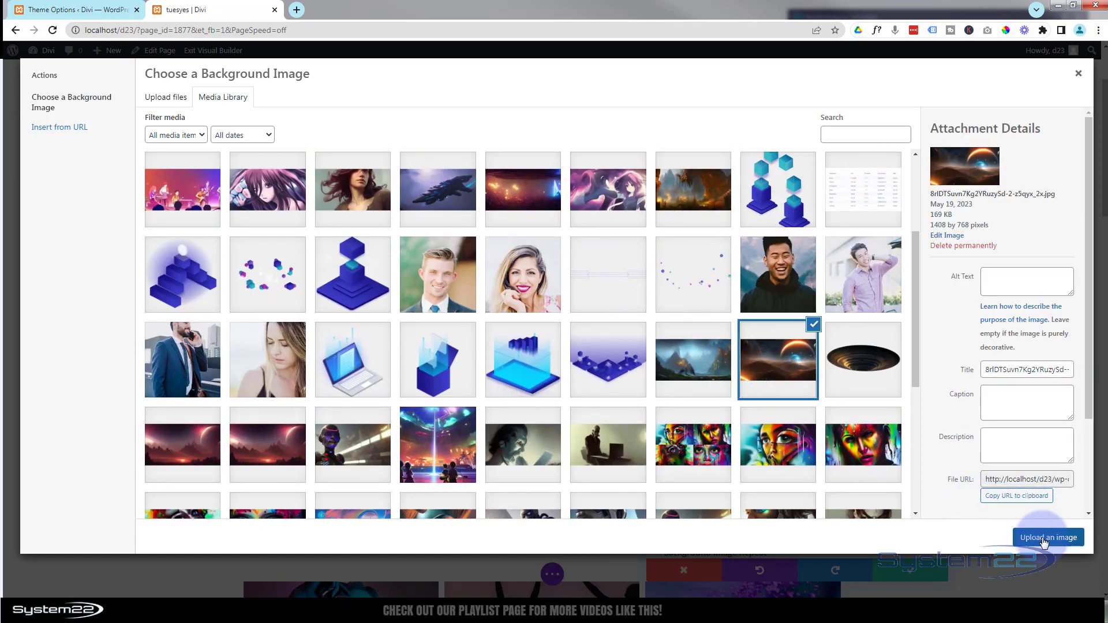
click(1045, 539)
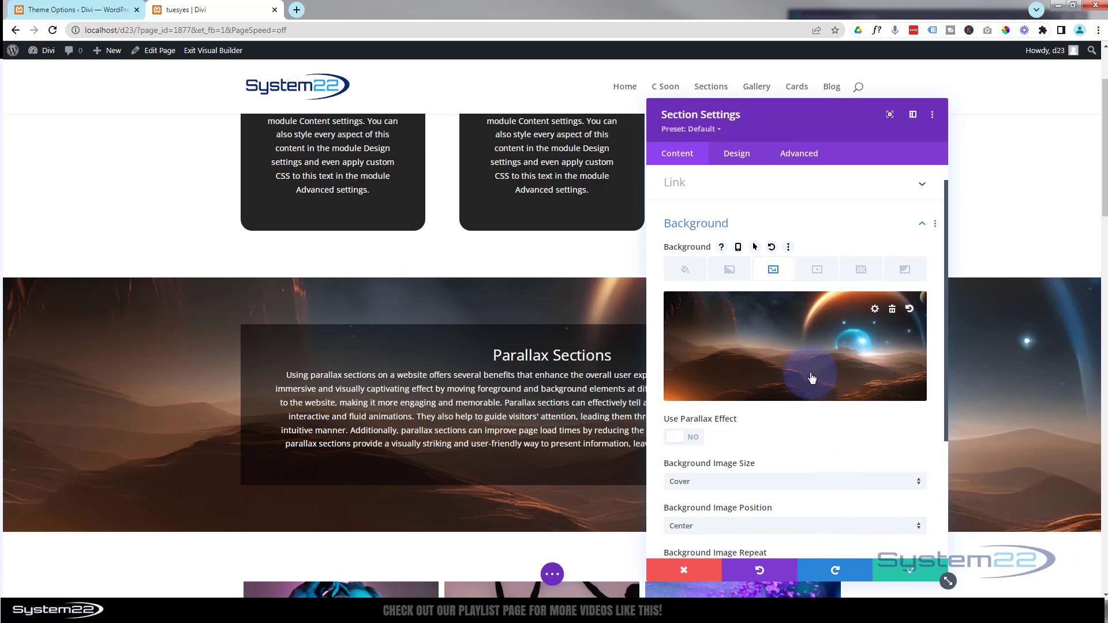
Turn on Use Parallax Effect for the section background and save the section settings
scroll(811, 390, down, 2)
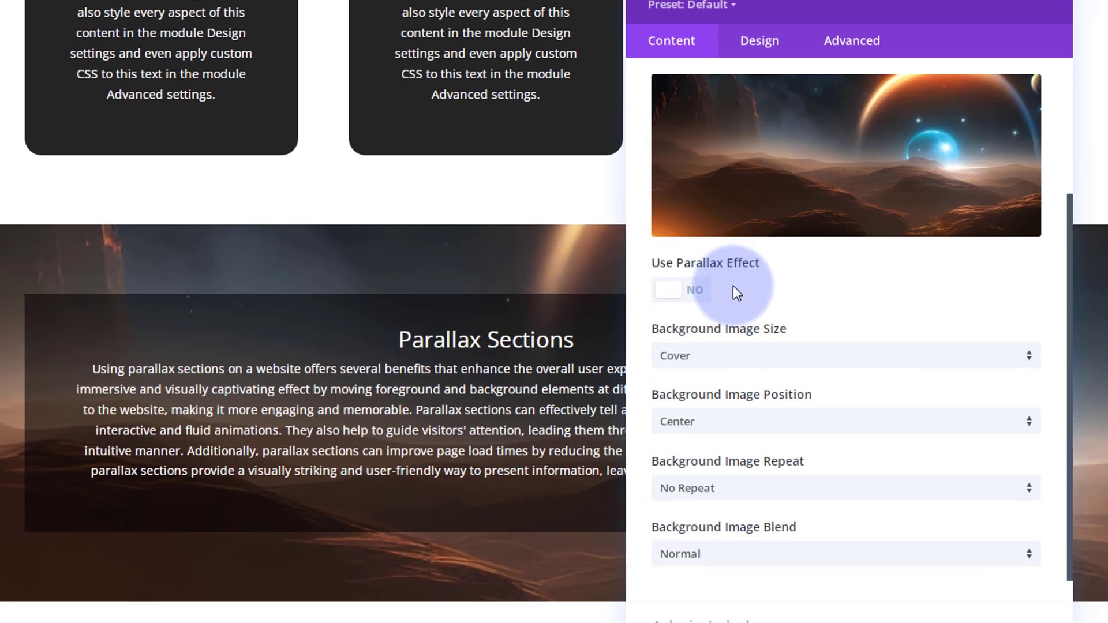
click(693, 299)
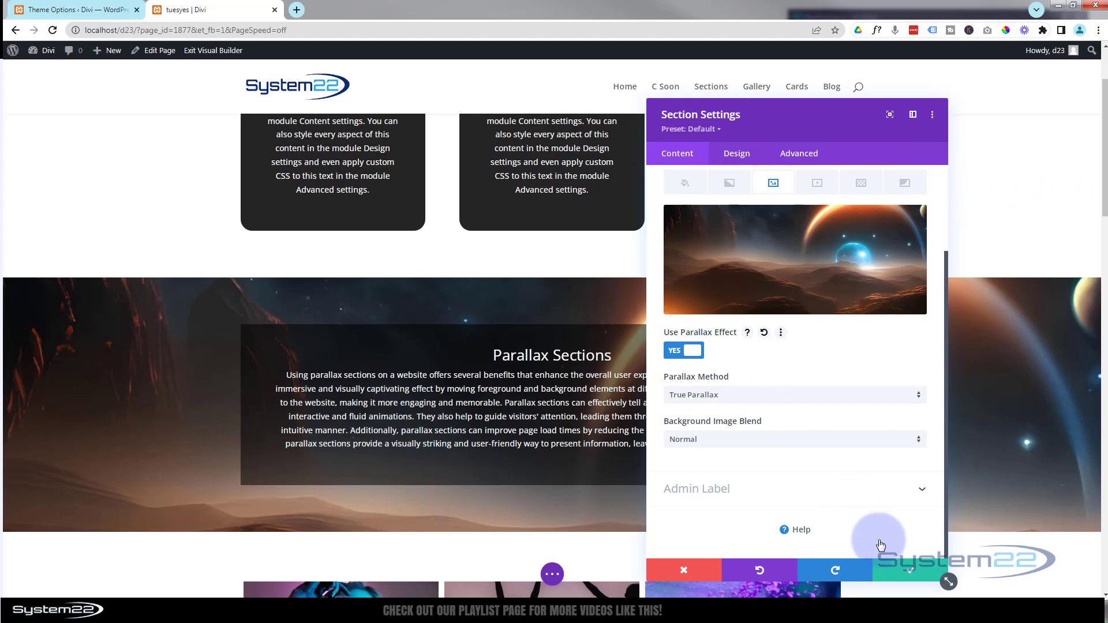
click(910, 570)
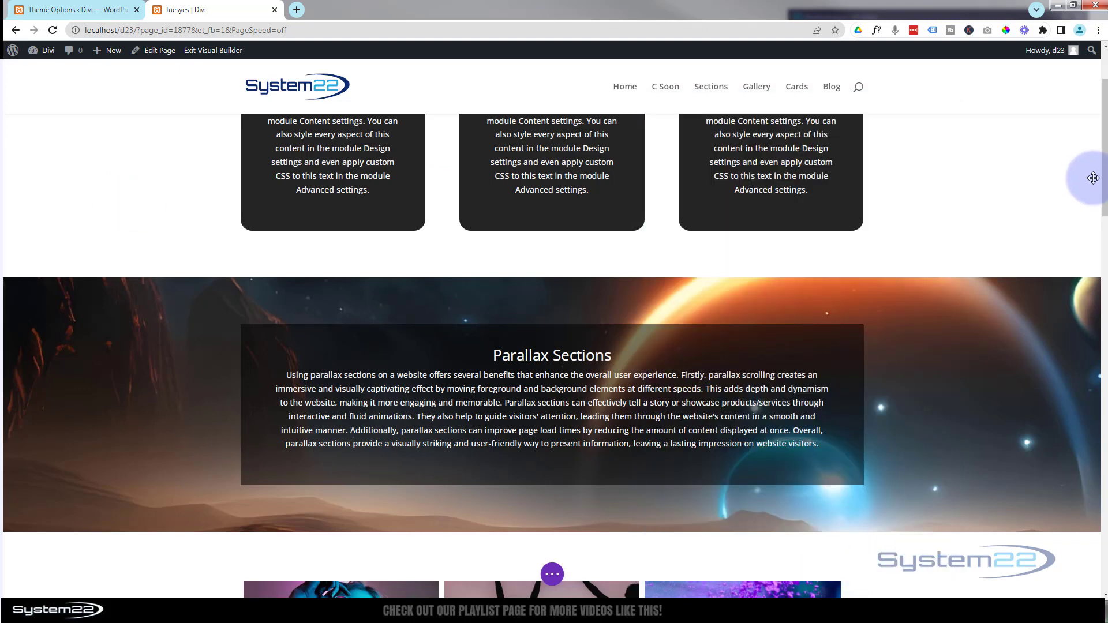
mouse_move(1104, 172)
mouse_down()
mouse_move(1105, 247)
mouse_move(1103, 138)
mouse_move(1106, 216)
mouse_move(1106, 186)
mouse_up()
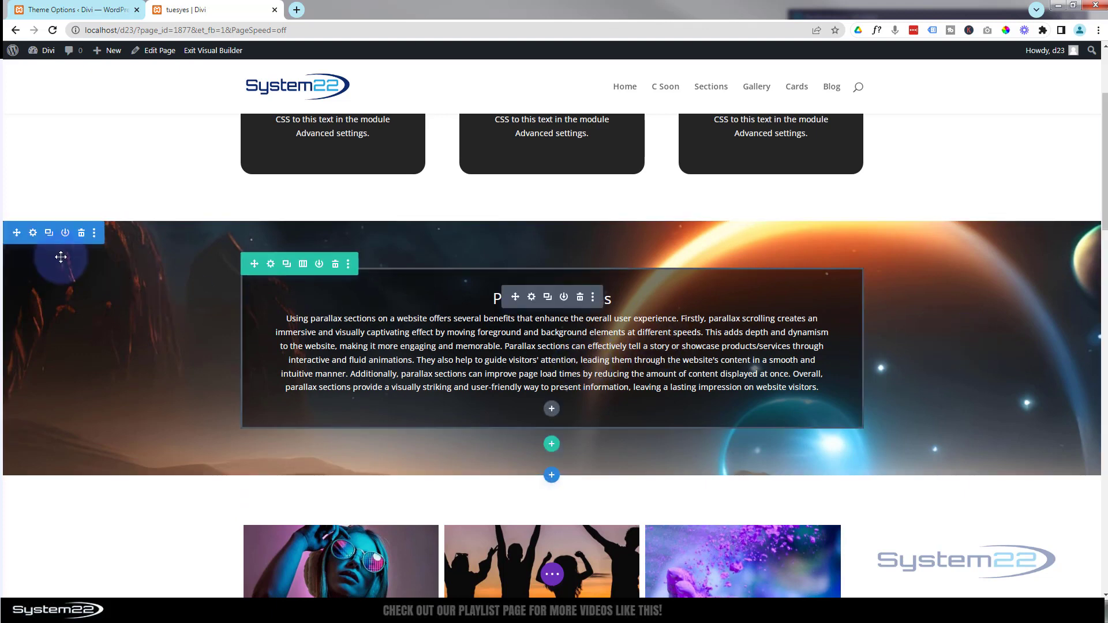
Change the section's Parallax Method to CSS and save
click(33, 234)
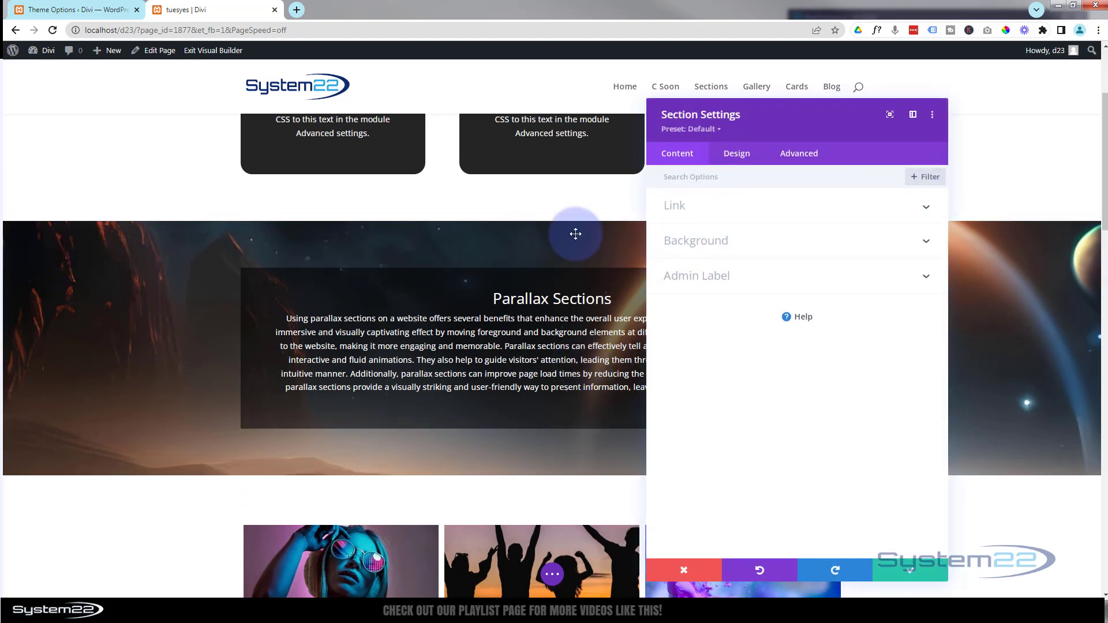
click(743, 248)
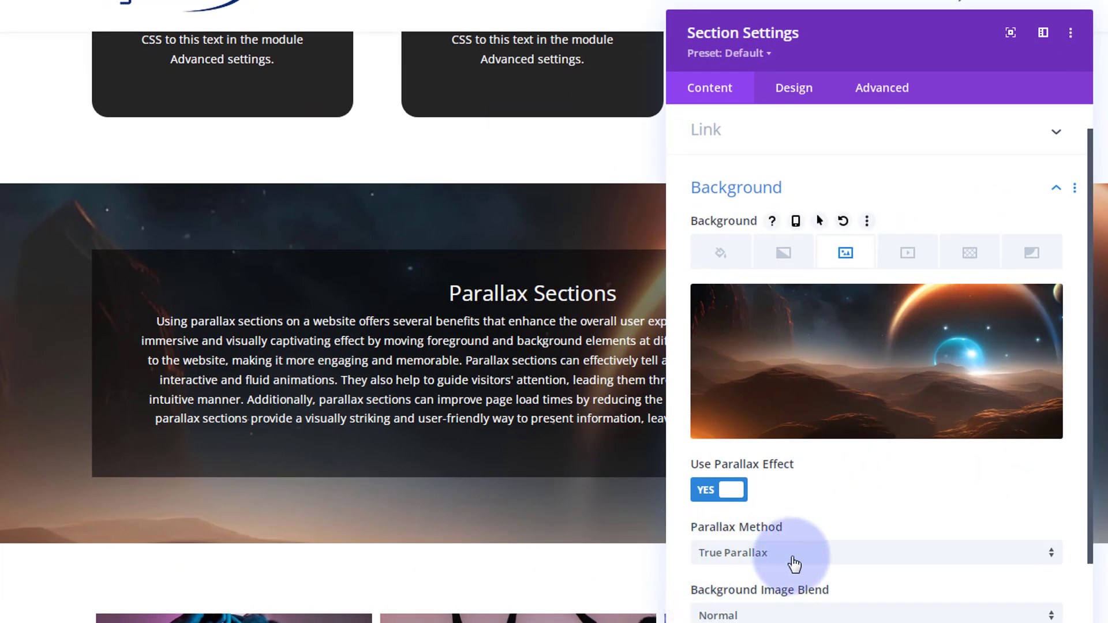
click(792, 564)
click(771, 605)
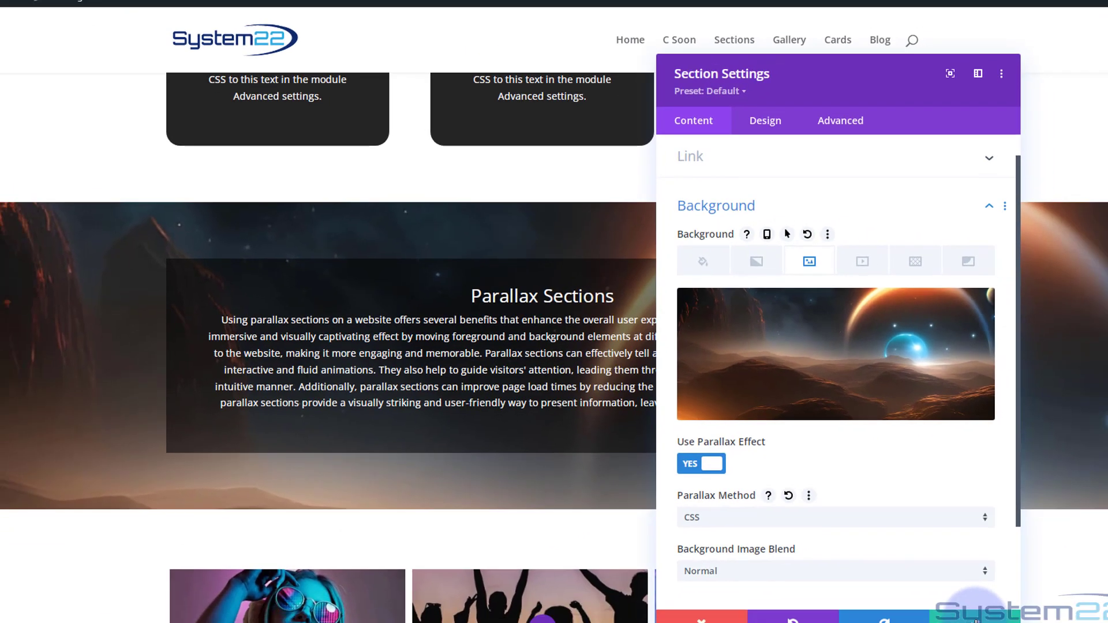
click(1037, 622)
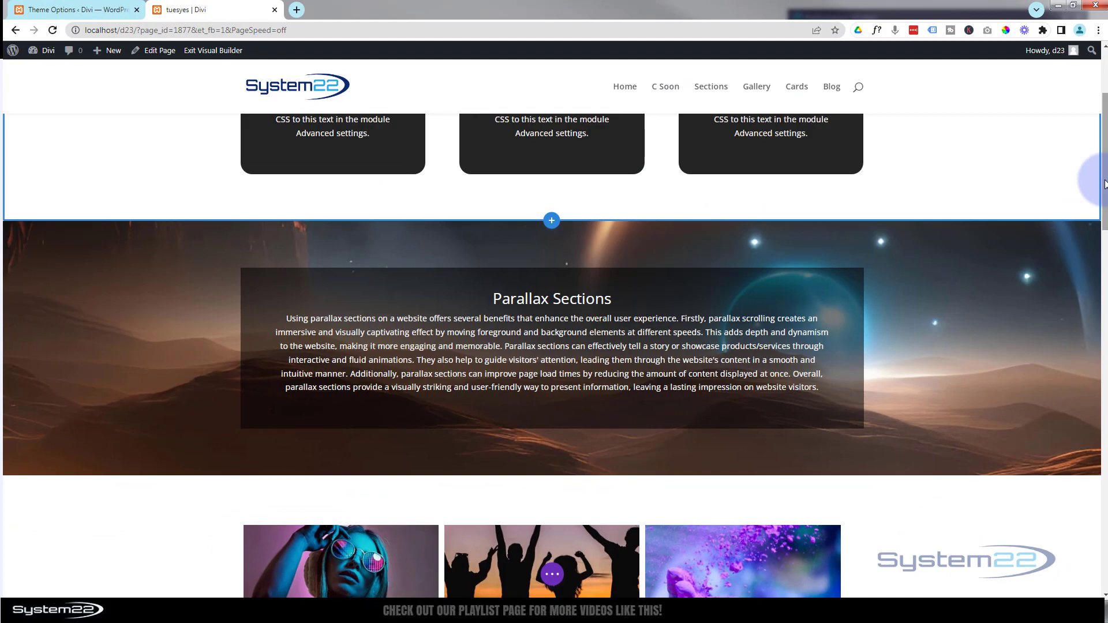
drag(1104, 184, 1071, 165)
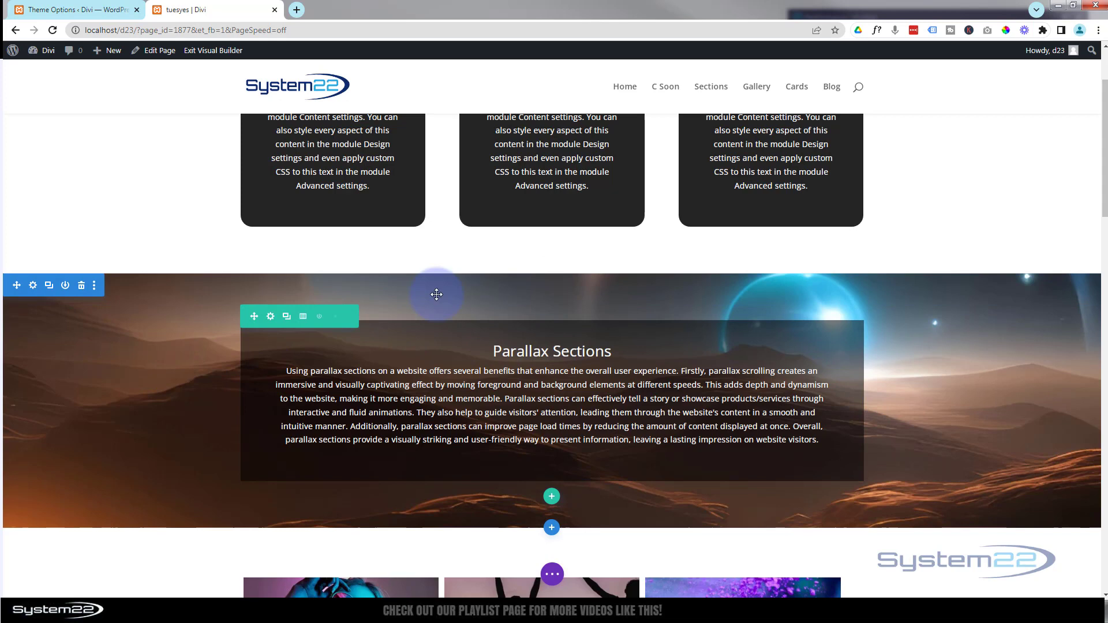
Turn the section's parallax off and set its background colour to purple #8300e9
click(33, 285)
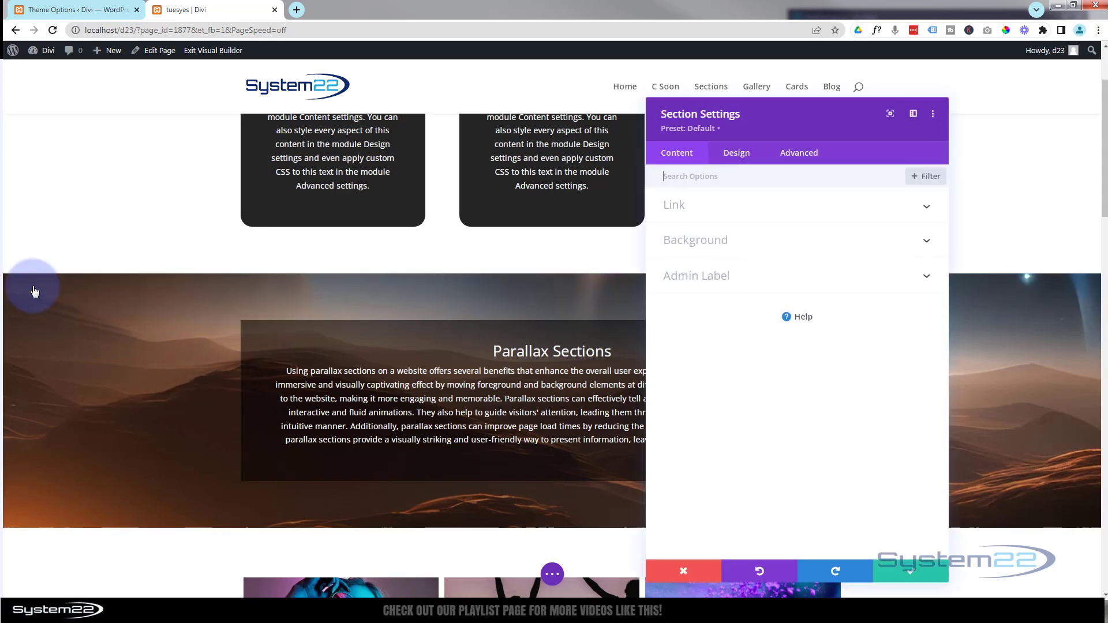
click(744, 251)
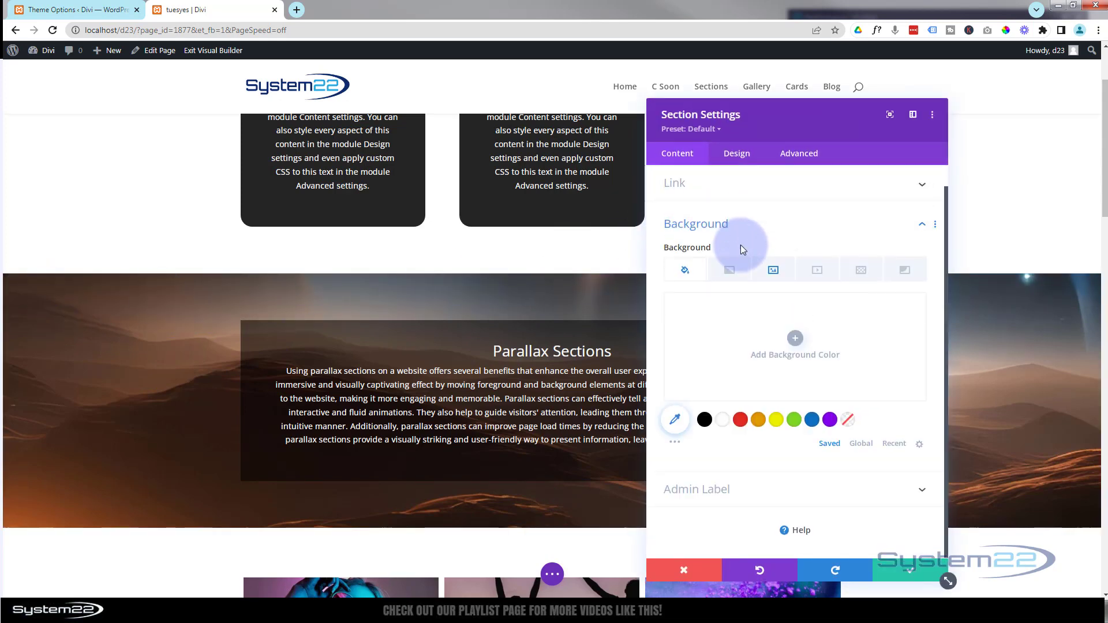
click(774, 271)
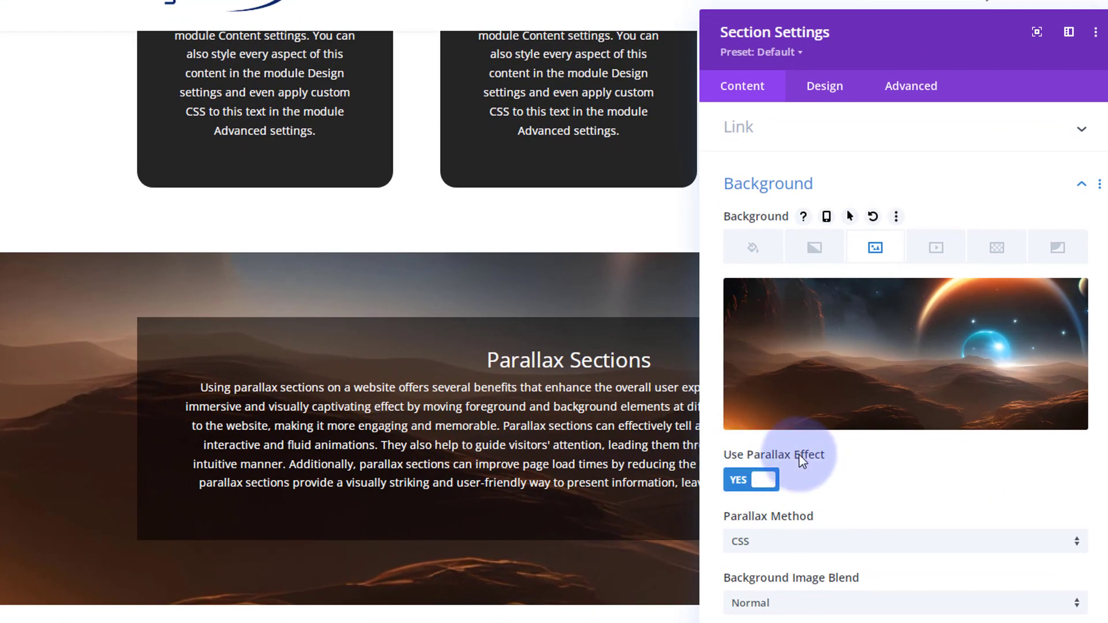
click(752, 482)
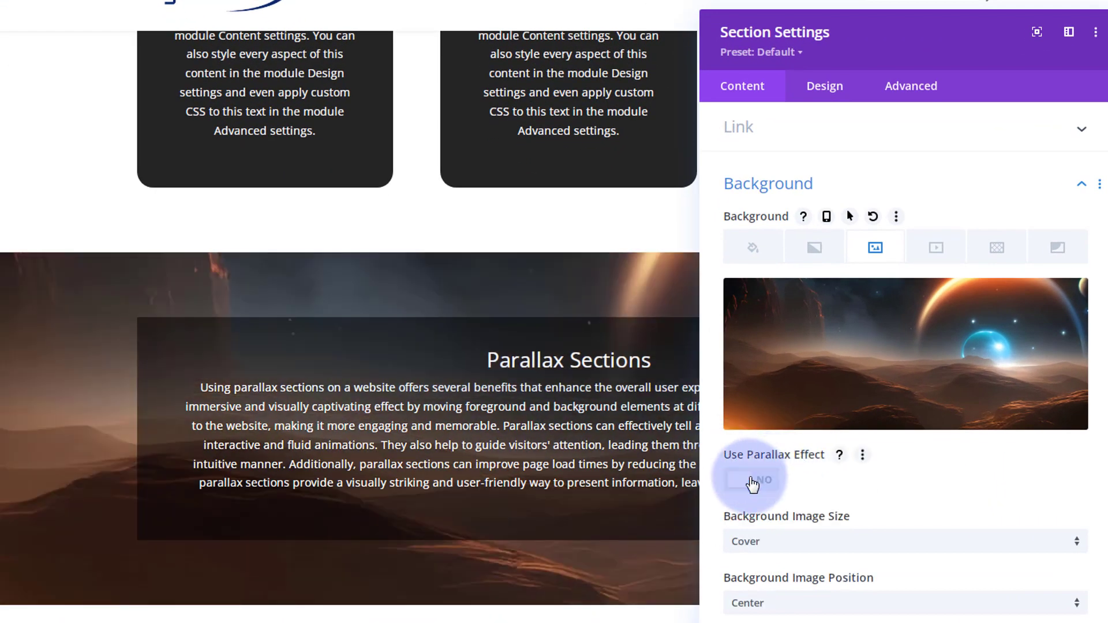
click(750, 248)
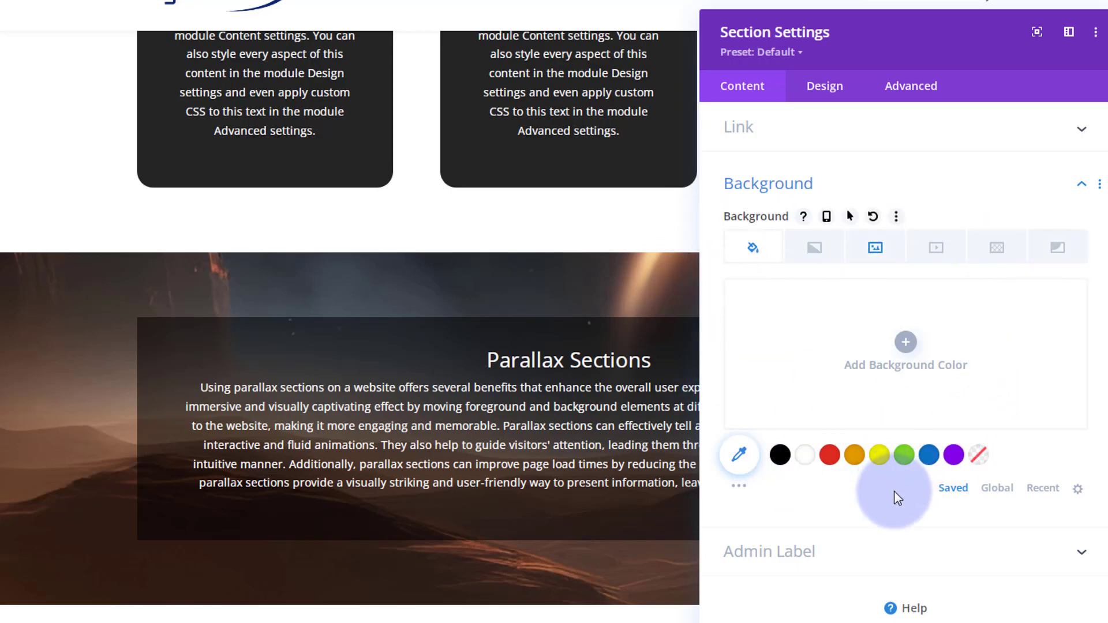
click(952, 457)
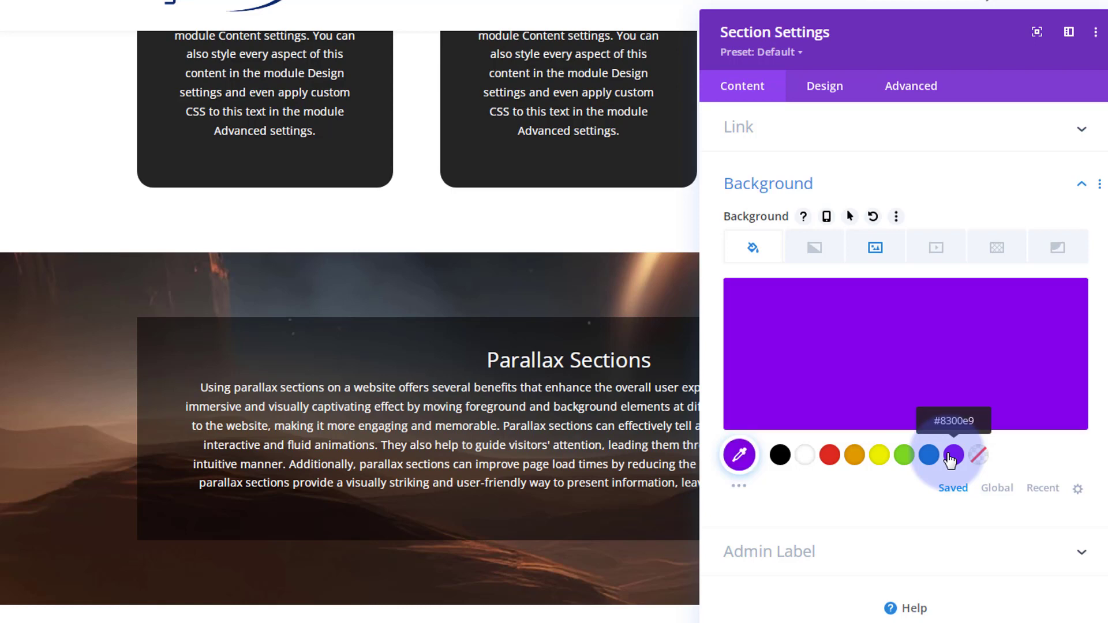
Set the section's Background Image Blend to Multiply
click(875, 247)
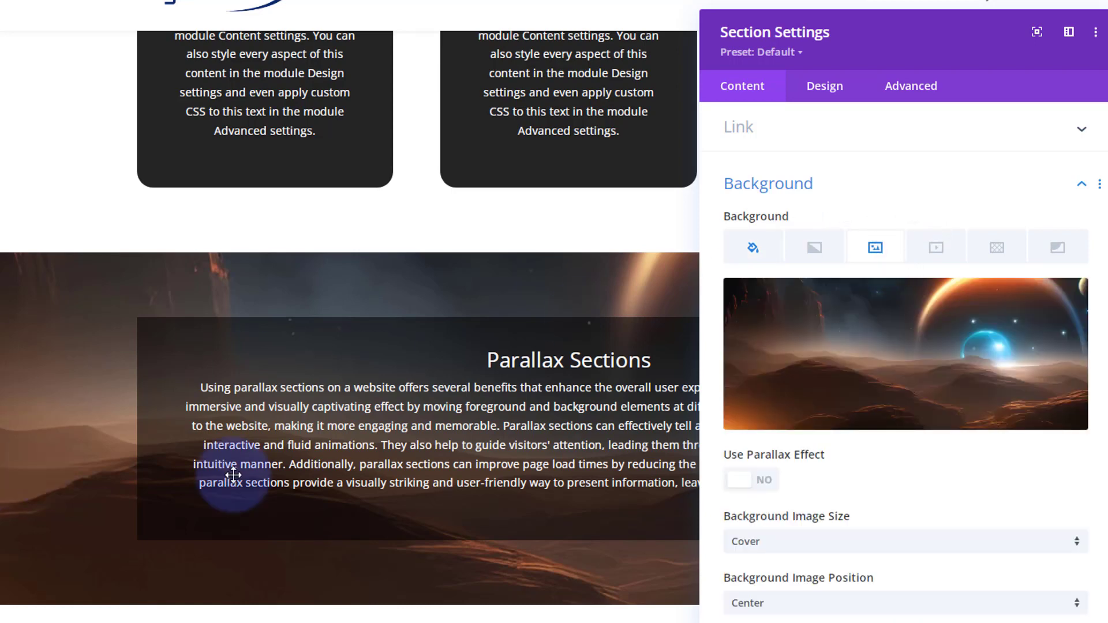
scroll(865, 477, down, 3)
scroll(866, 481, down, 2)
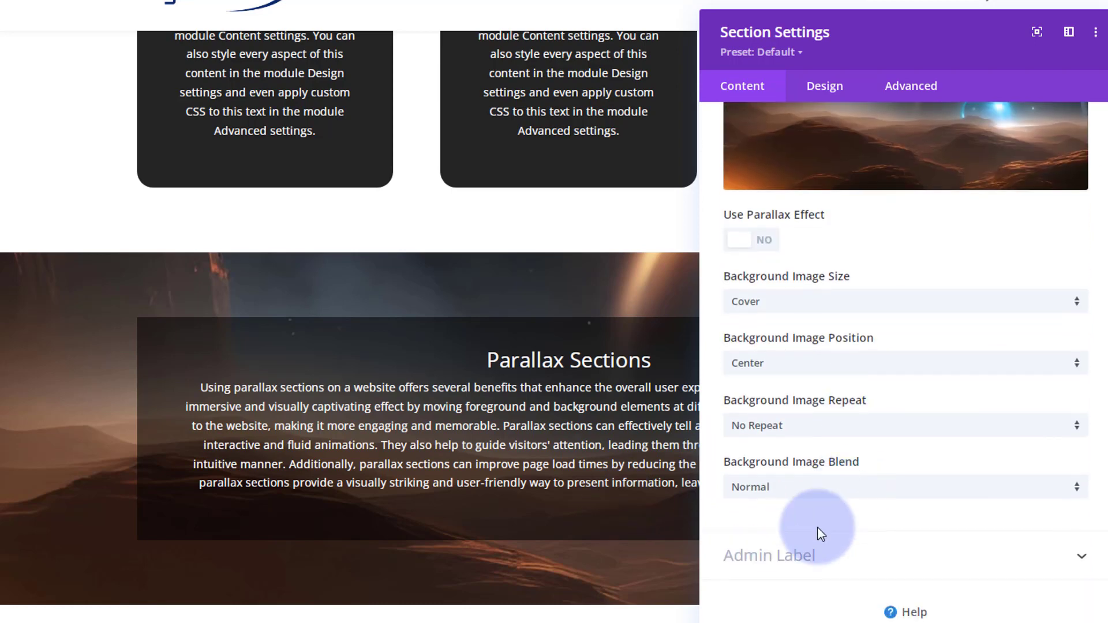
click(829, 499)
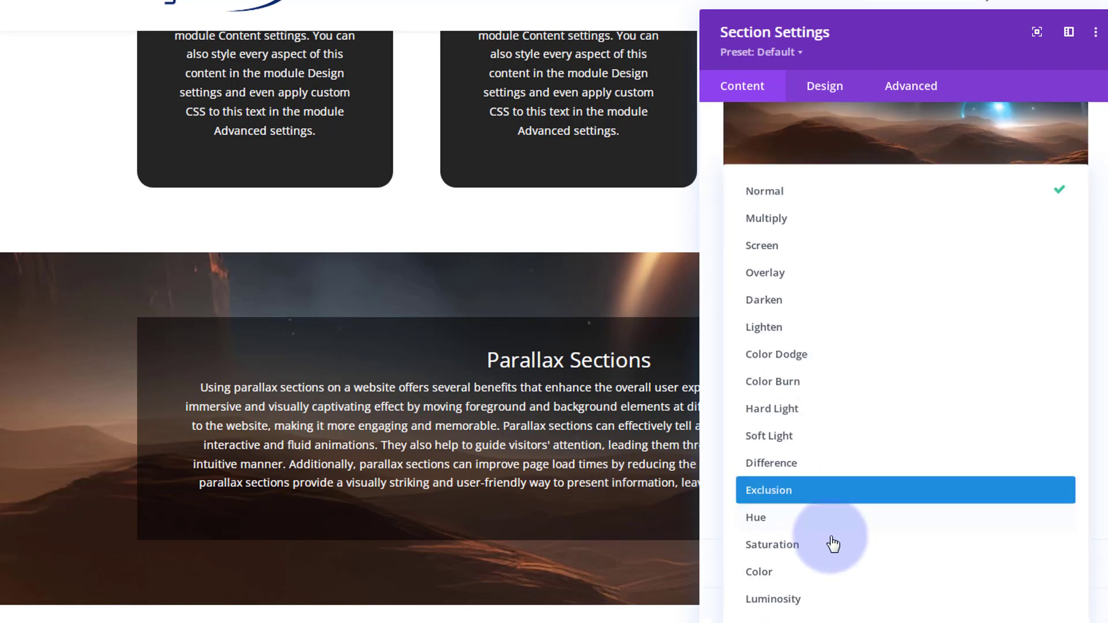
click(777, 228)
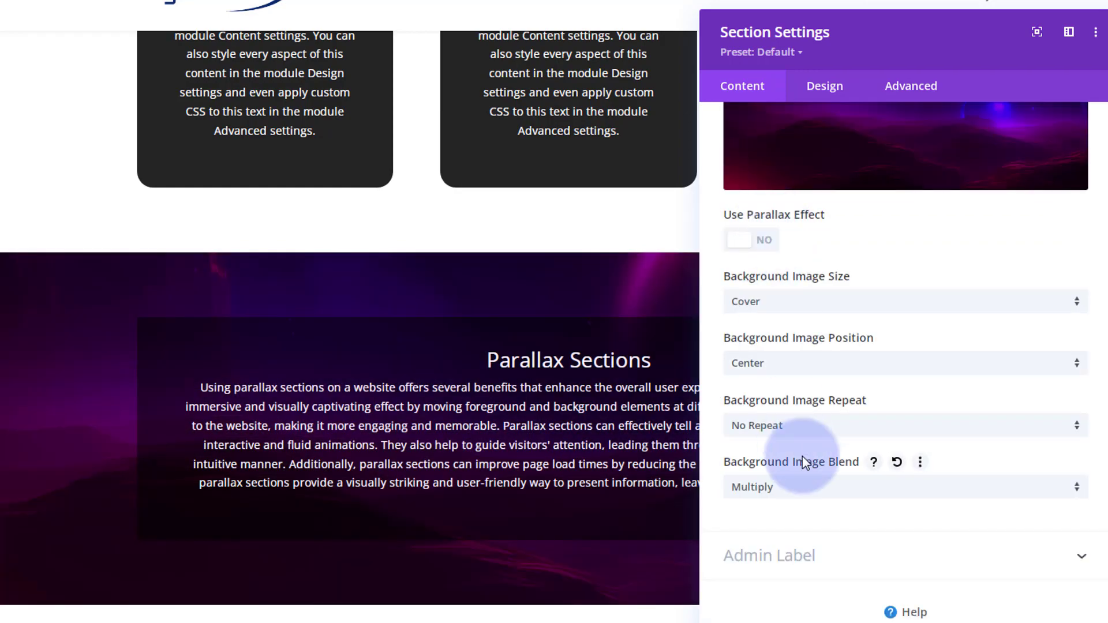
click(787, 487)
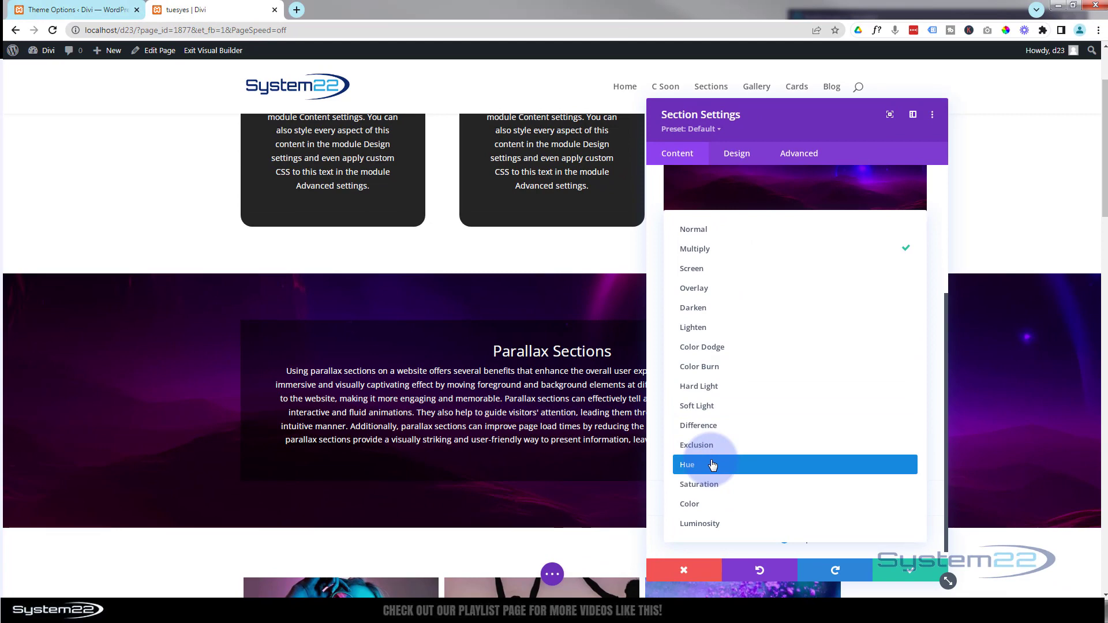
click(660, 367)
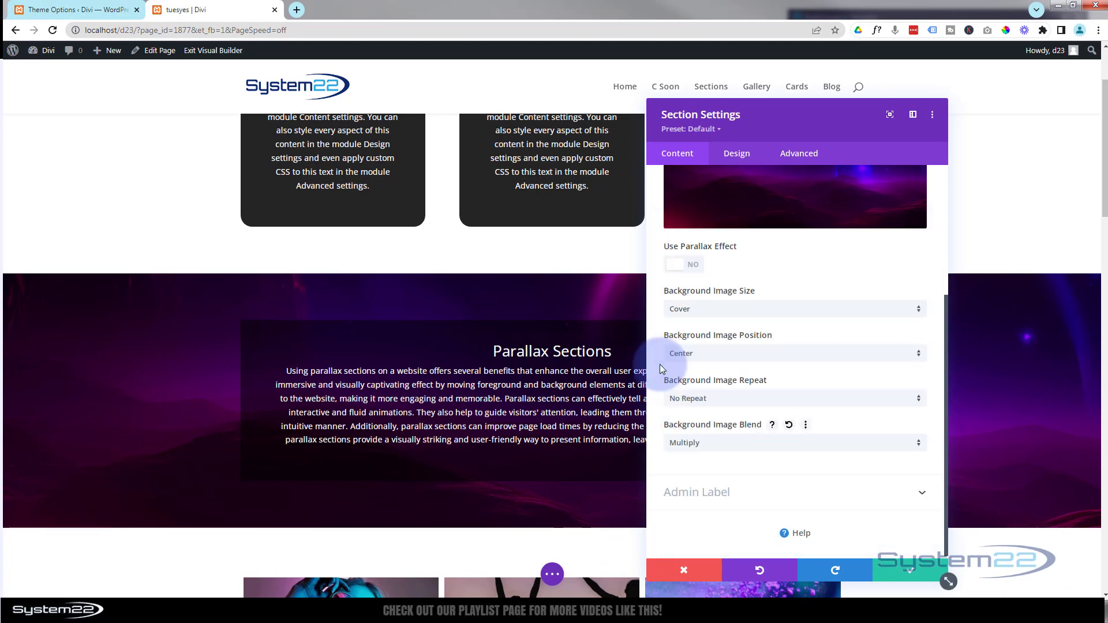
Turn Use Parallax Effect back on and save the section settings
scroll(658, 348, up, 3)
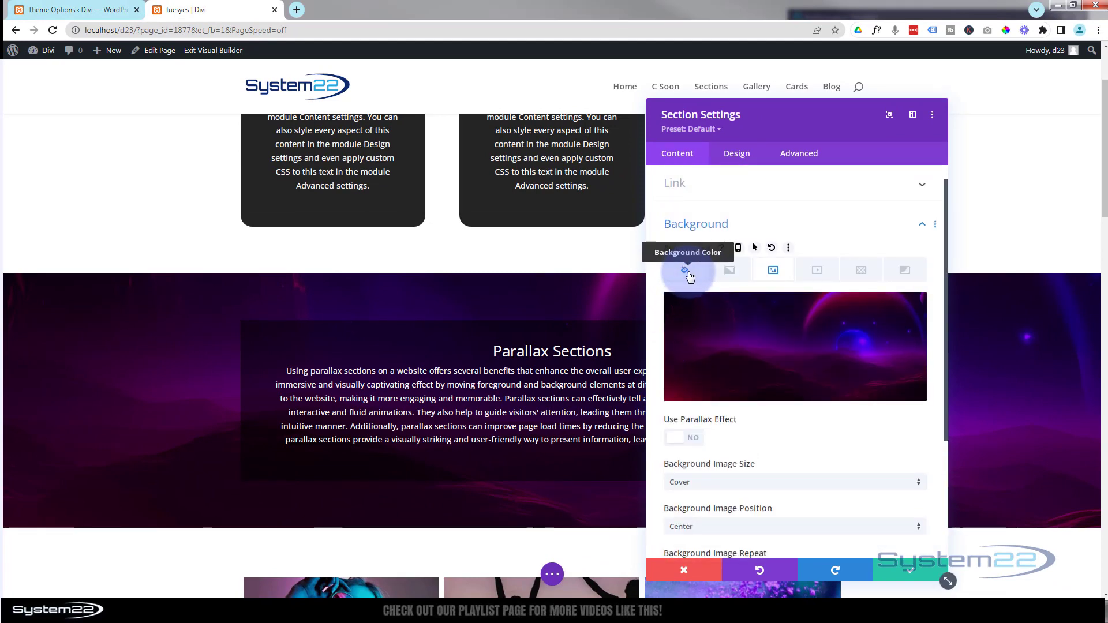
click(694, 440)
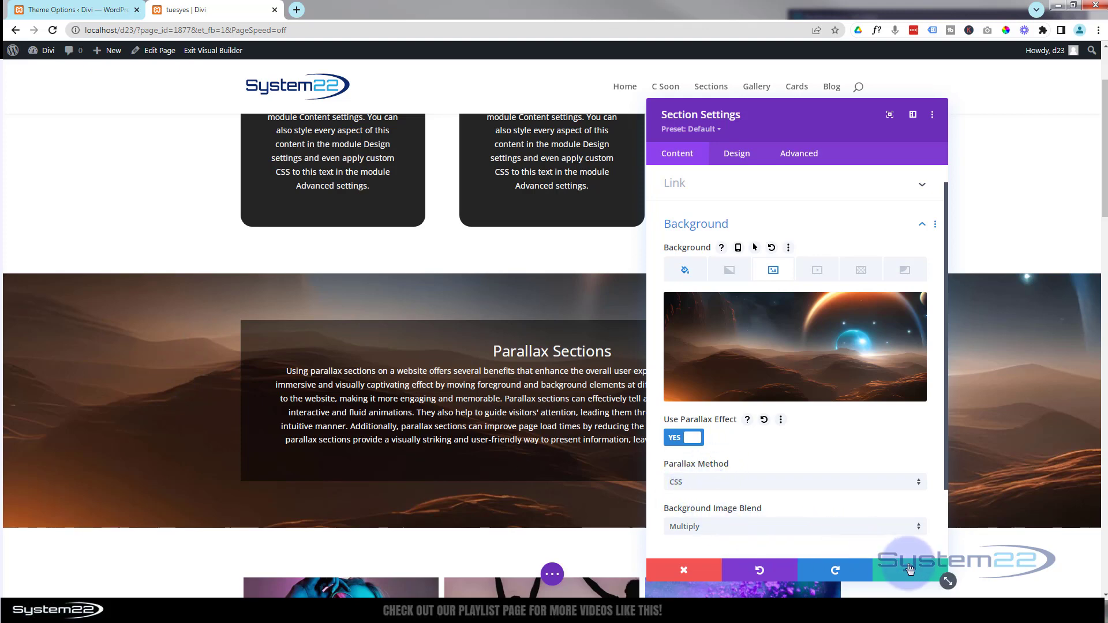
click(920, 579)
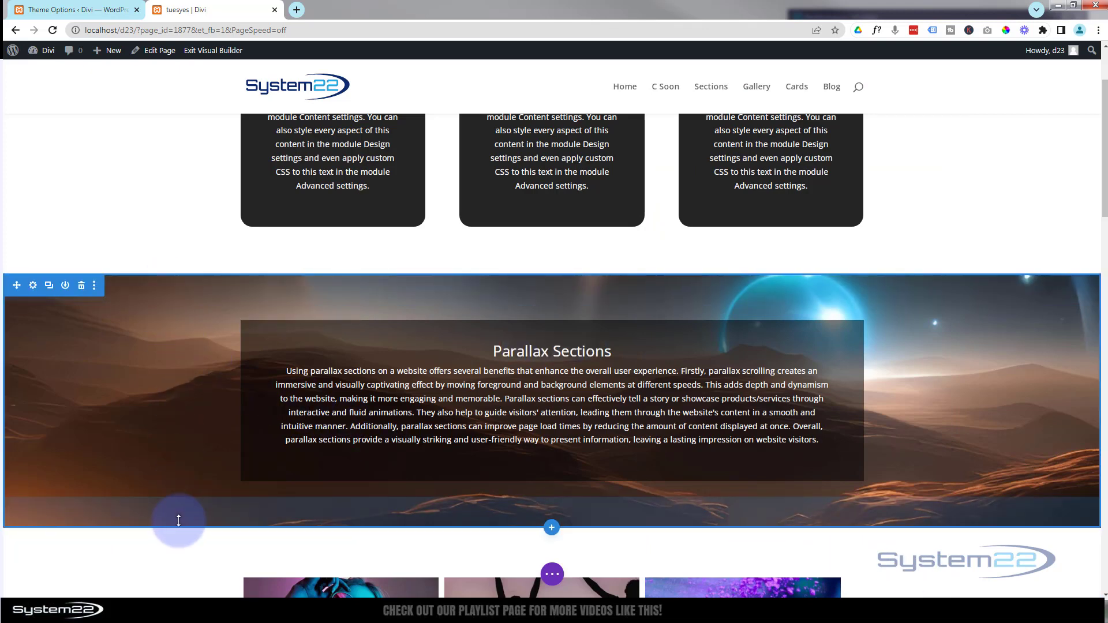
Enter 100vh as the section Height under Design > Sizing
click(33, 287)
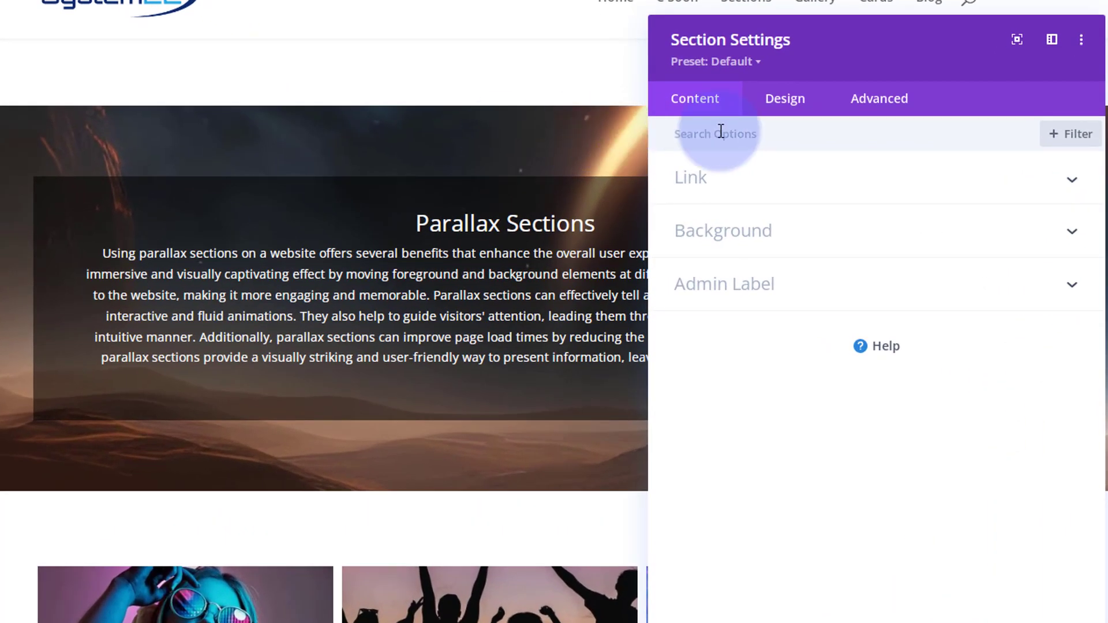
click(802, 105)
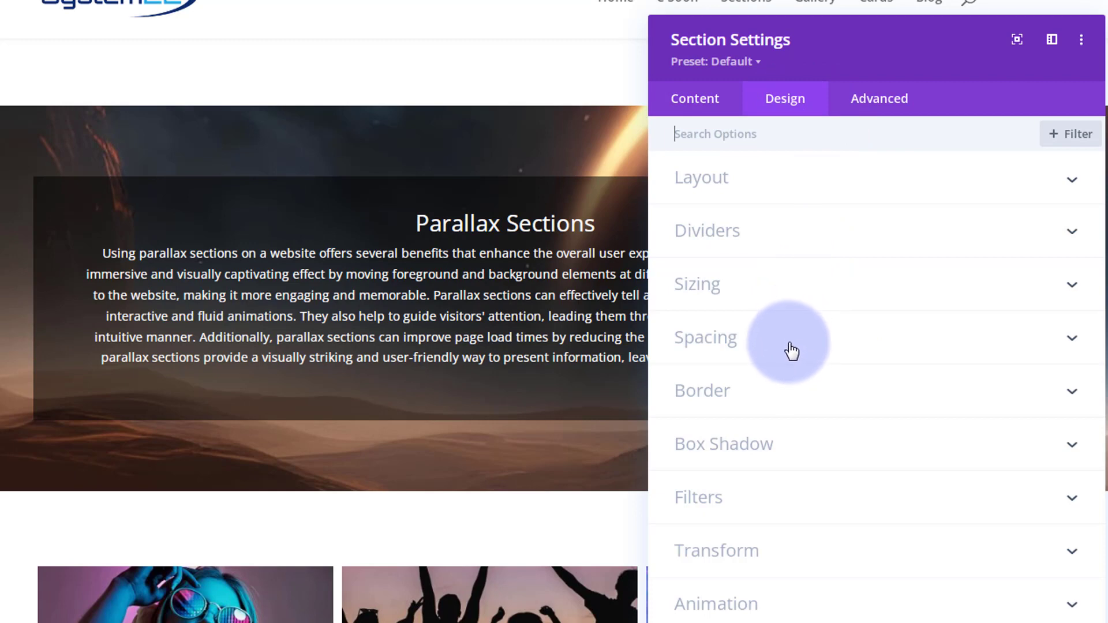
click(794, 294)
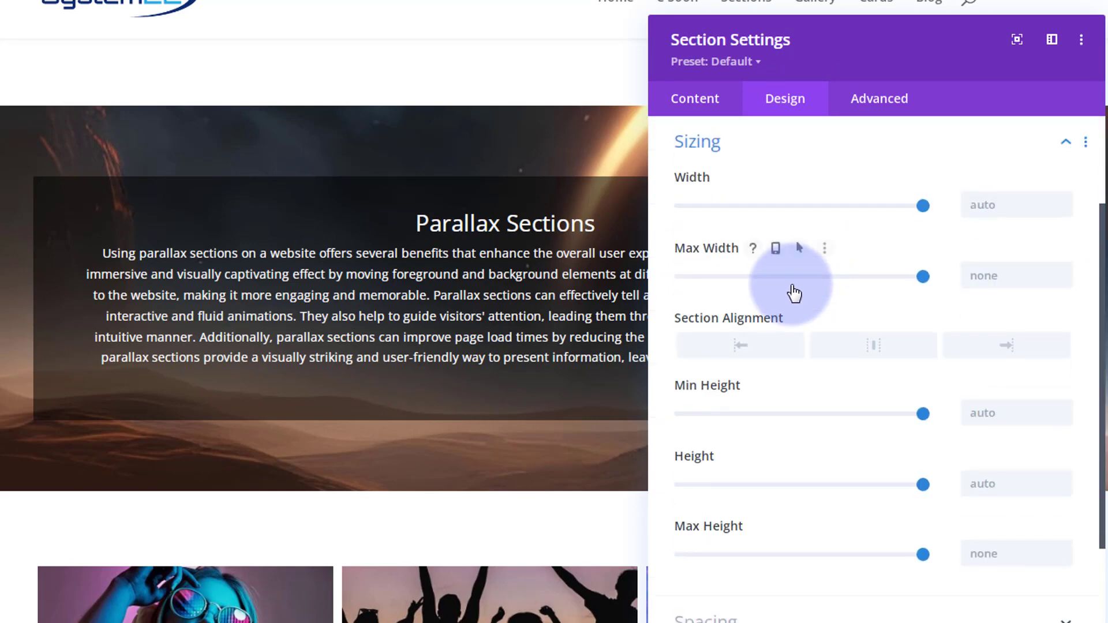
scroll(793, 279, down, 2)
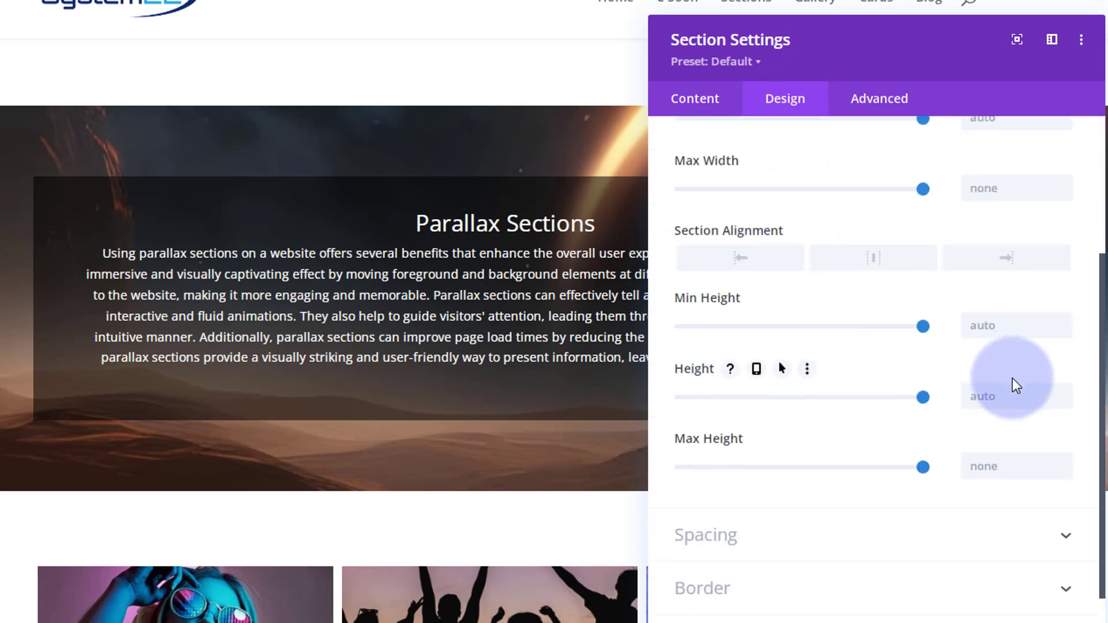
click(970, 396)
text(100)
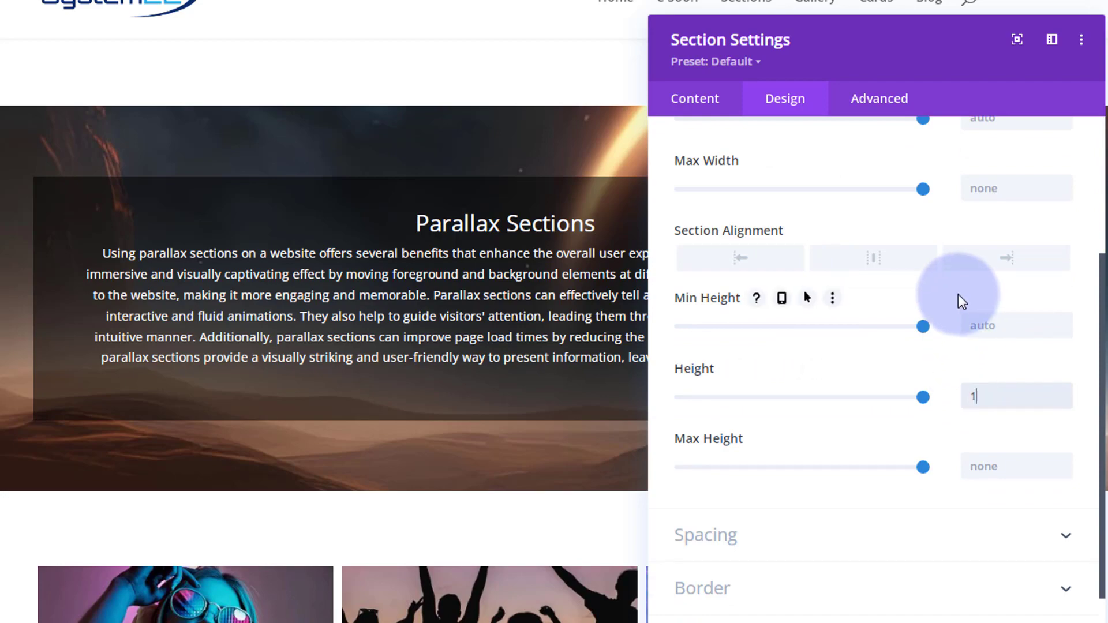
text(vh)
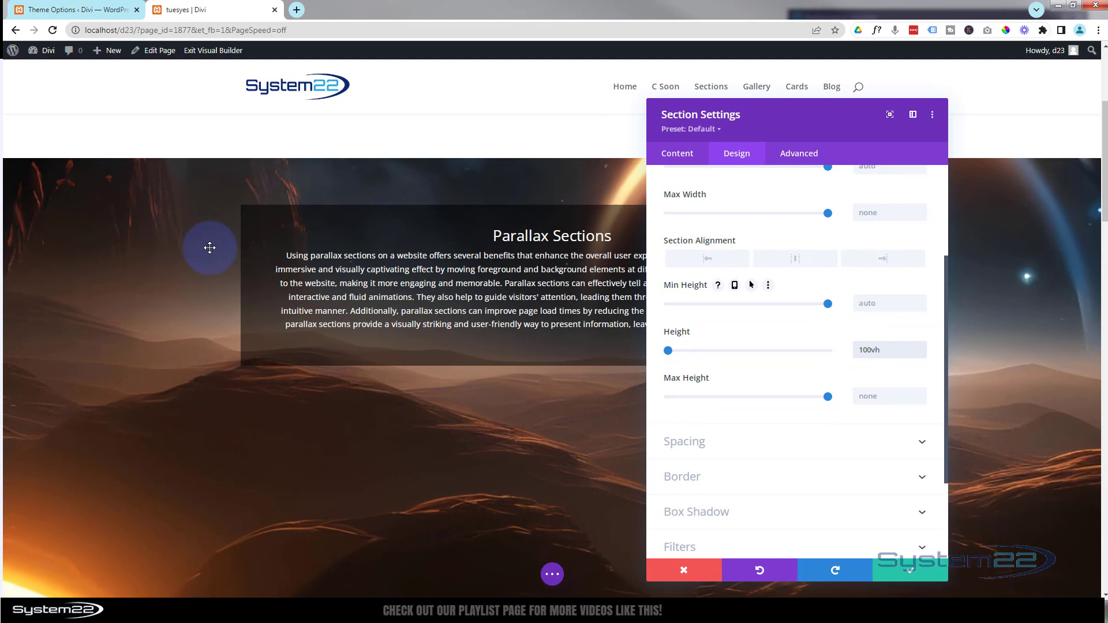
scroll(179, 245, down, 1)
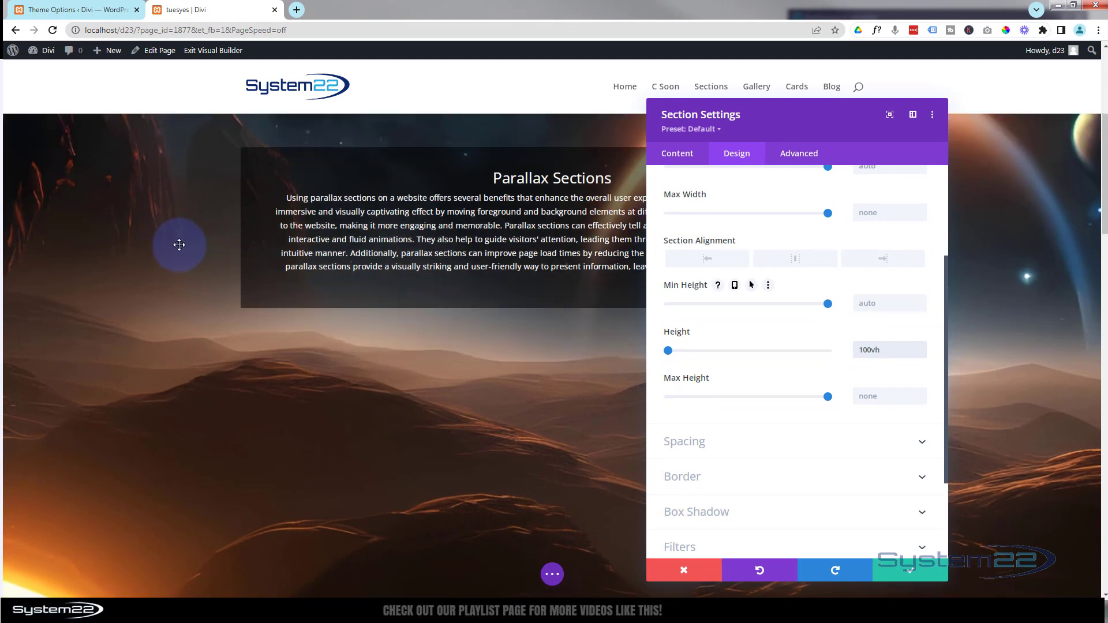
scroll(179, 245, down, 3)
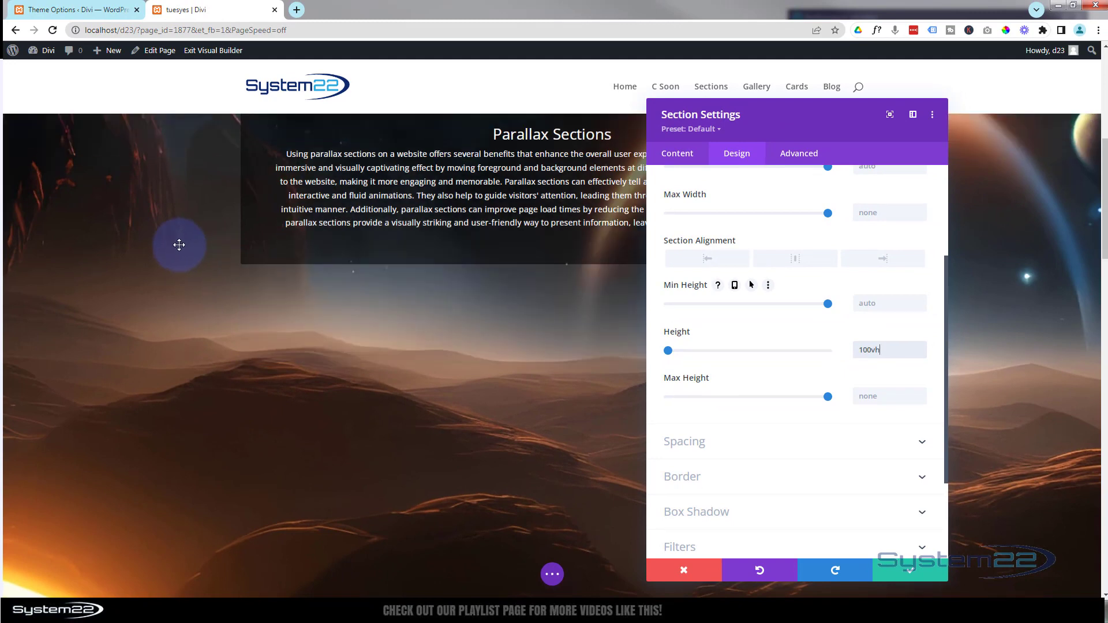
scroll(179, 245, up, 2)
scroll(179, 245, up, 1)
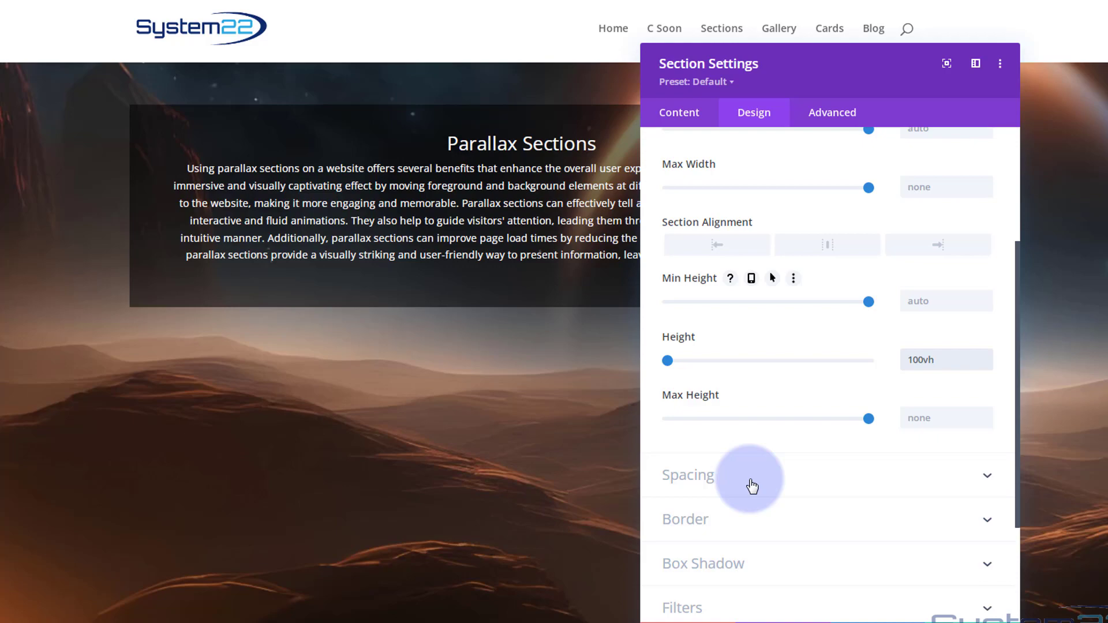
Enter 15% as the section's top padding and dock the settings panel on the right
click(729, 442)
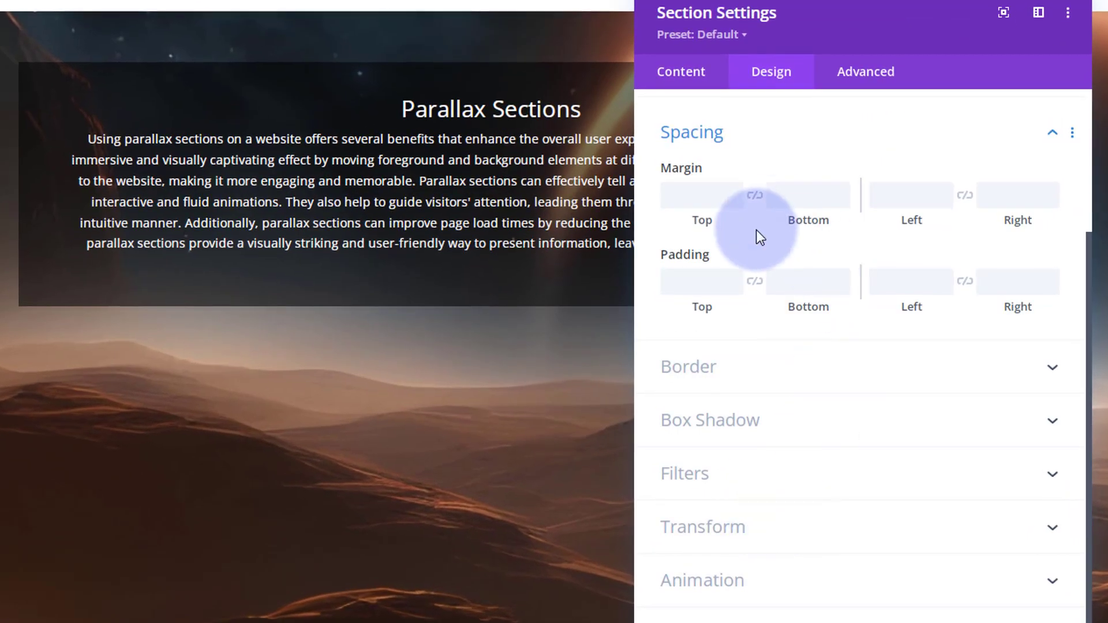
click(683, 279)
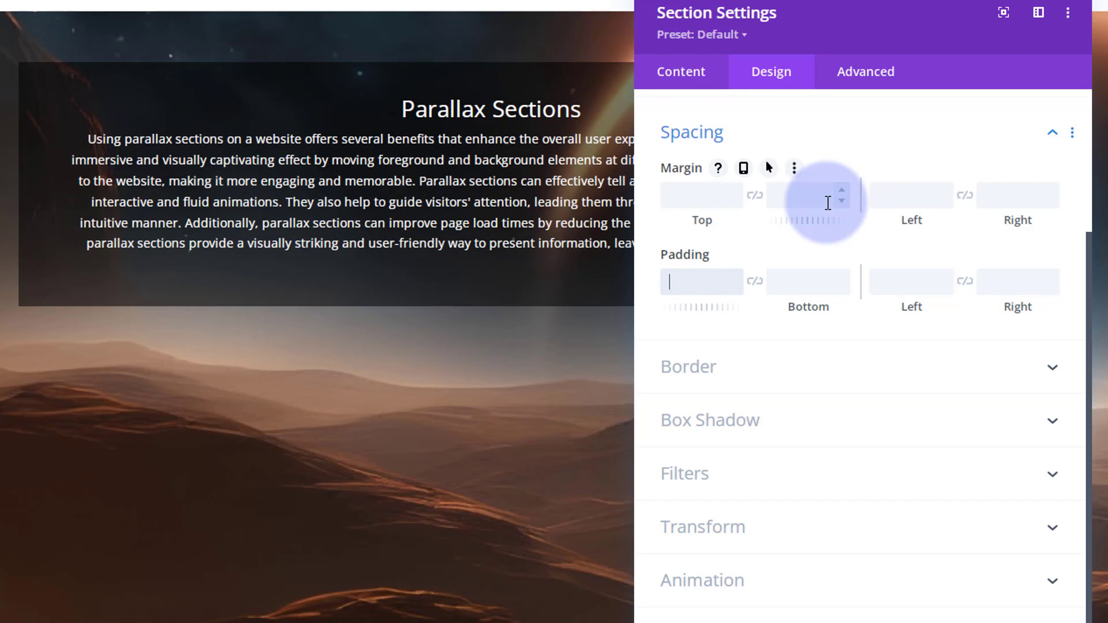
text(15px%)
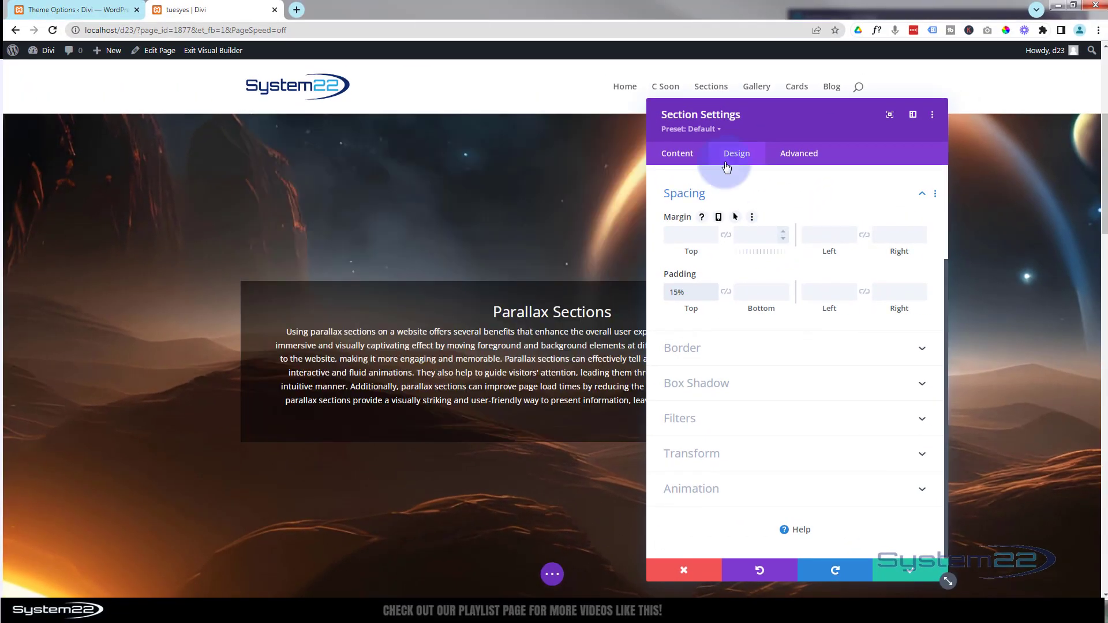
drag(845, 128, 1097, 125)
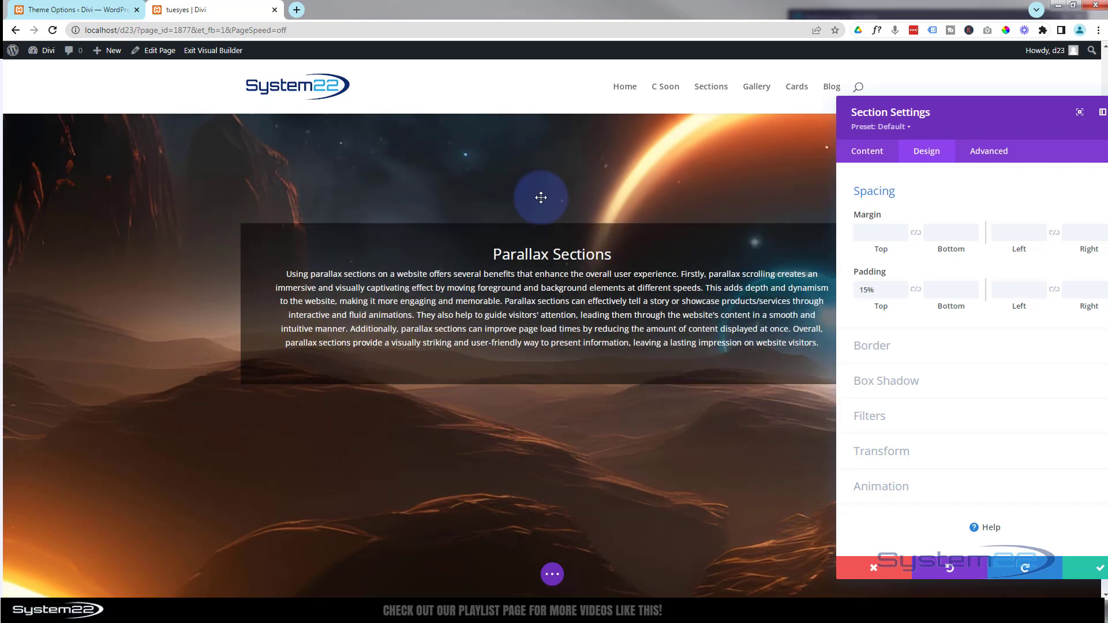
drag(893, 298, 857, 294)
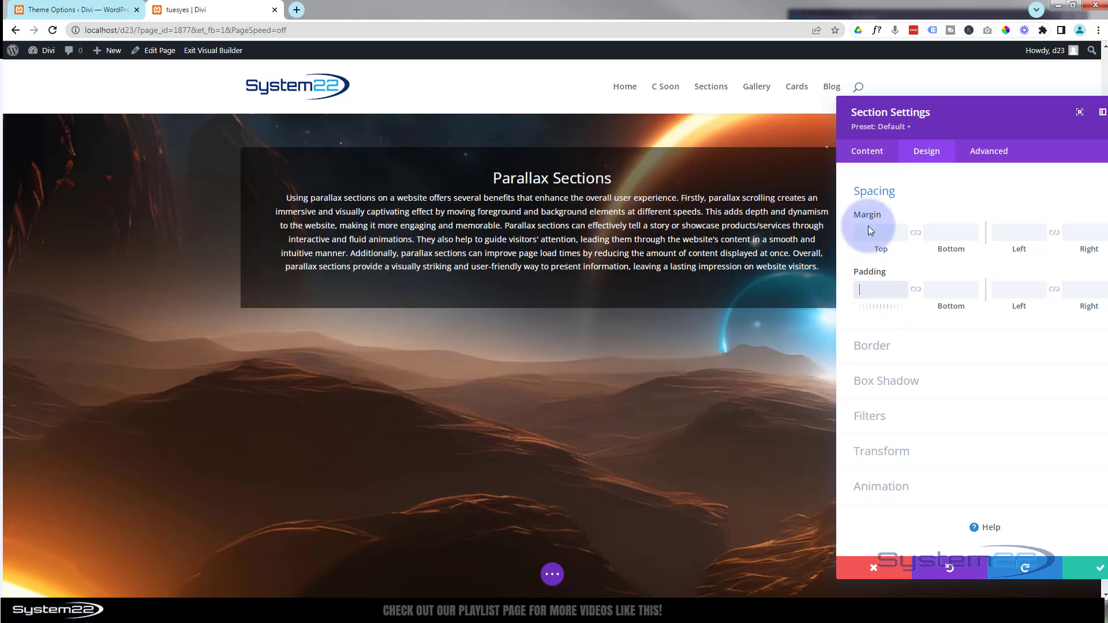
Try display:flex; in the section's Main Element custom CSS, then delete it again
click(1010, 154)
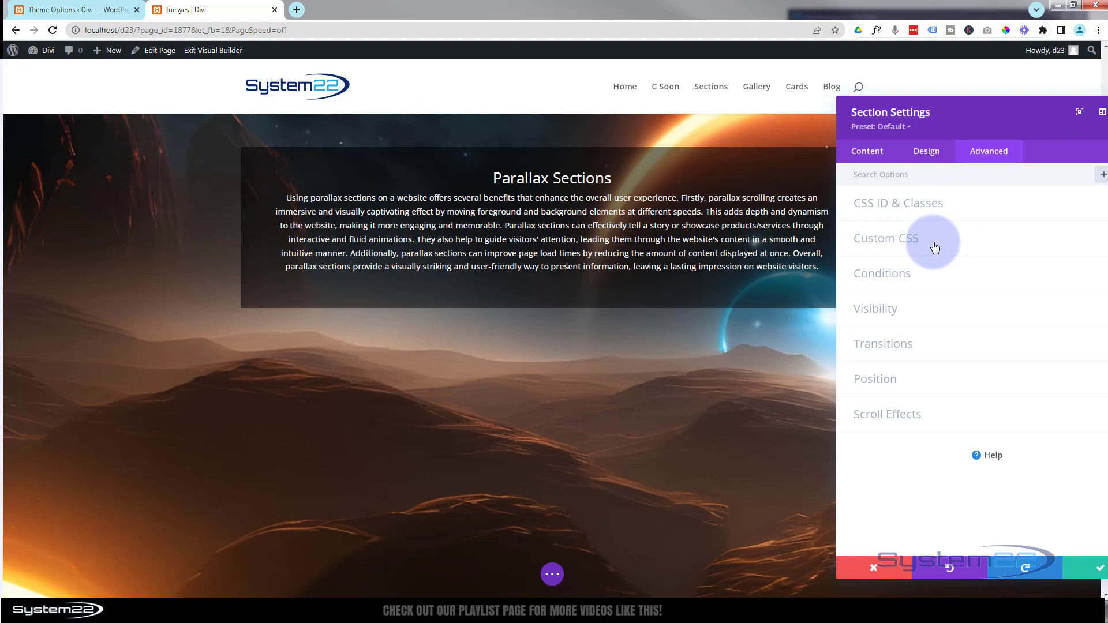
click(968, 240)
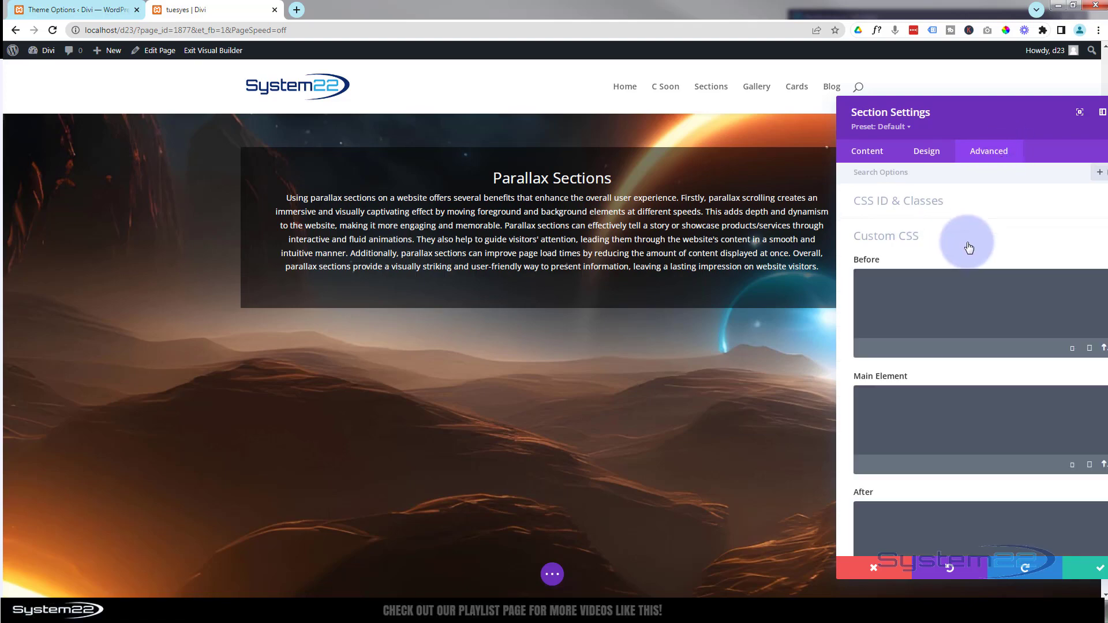
click(916, 338)
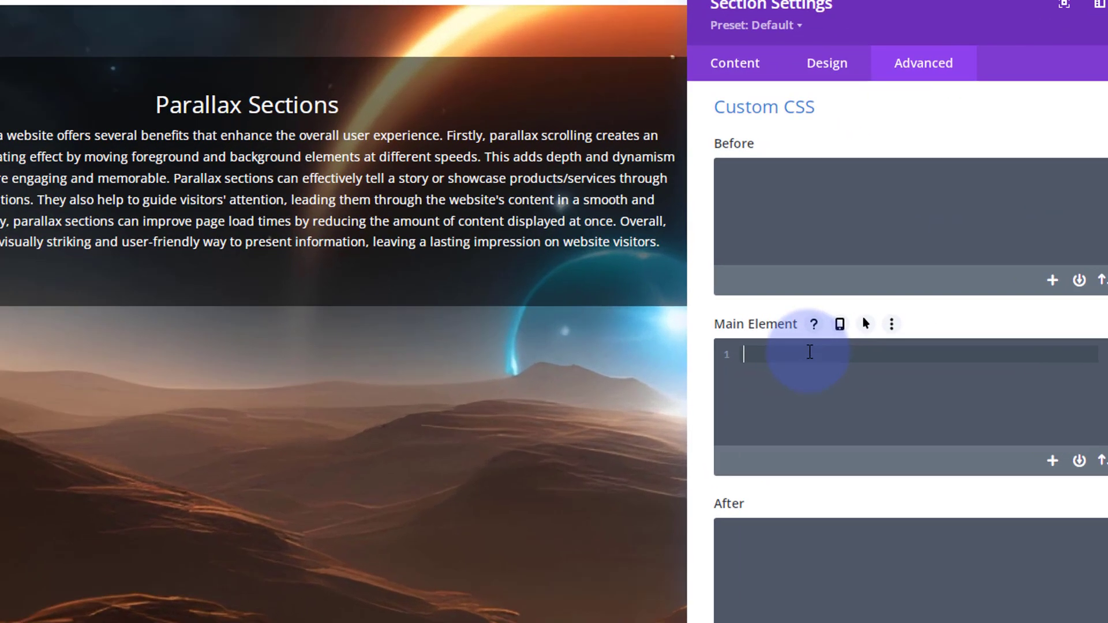
text(display)
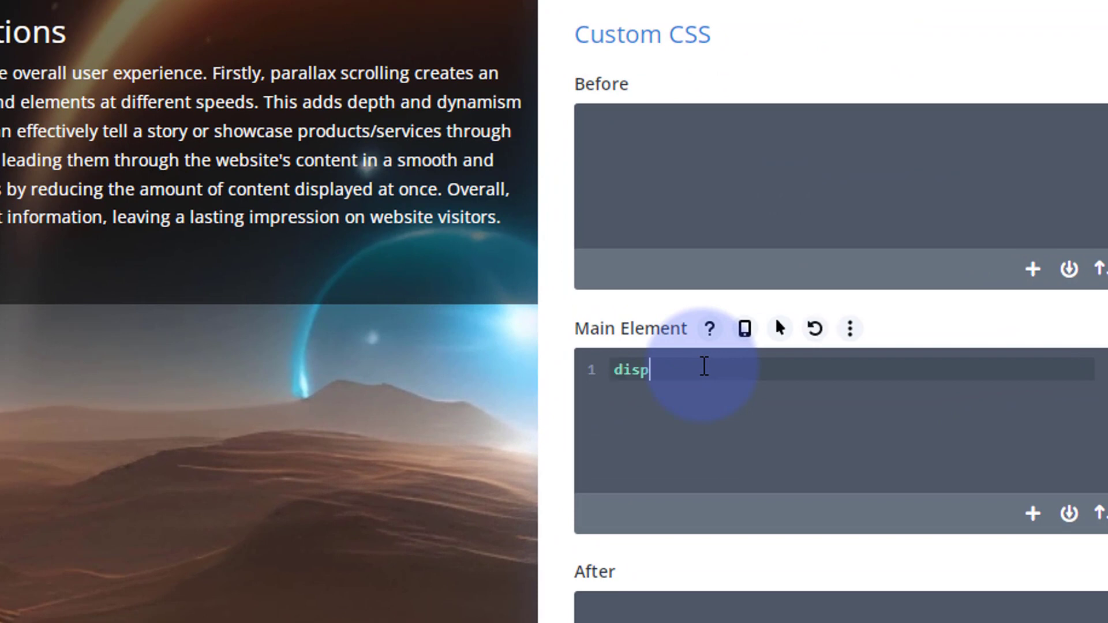
text(:flex;)
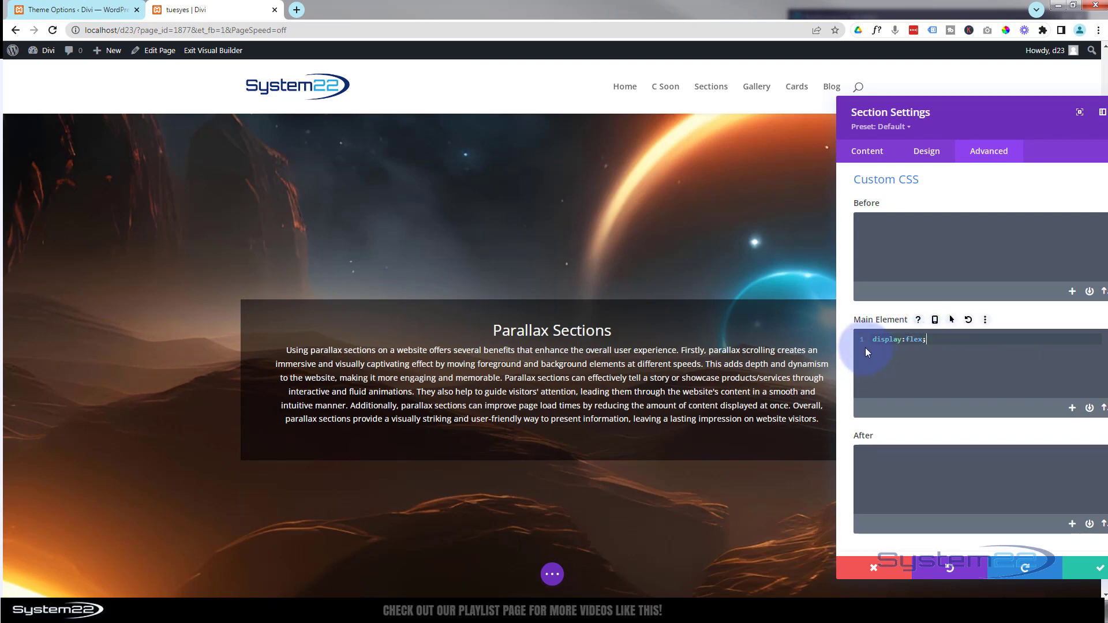
key(ctrl+a)
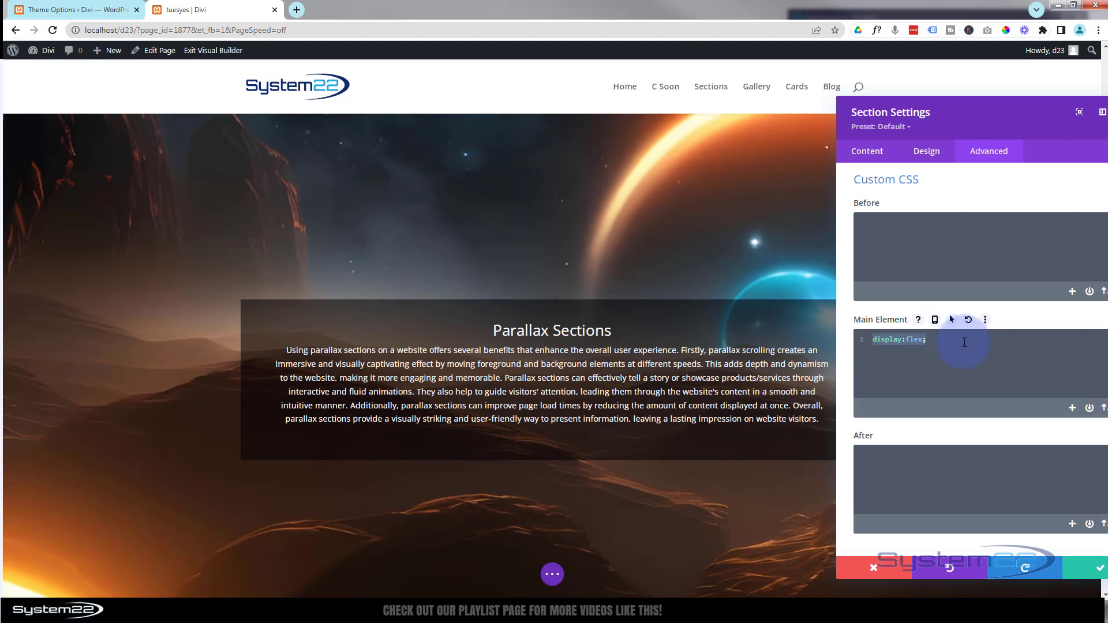
key(BackSpace)
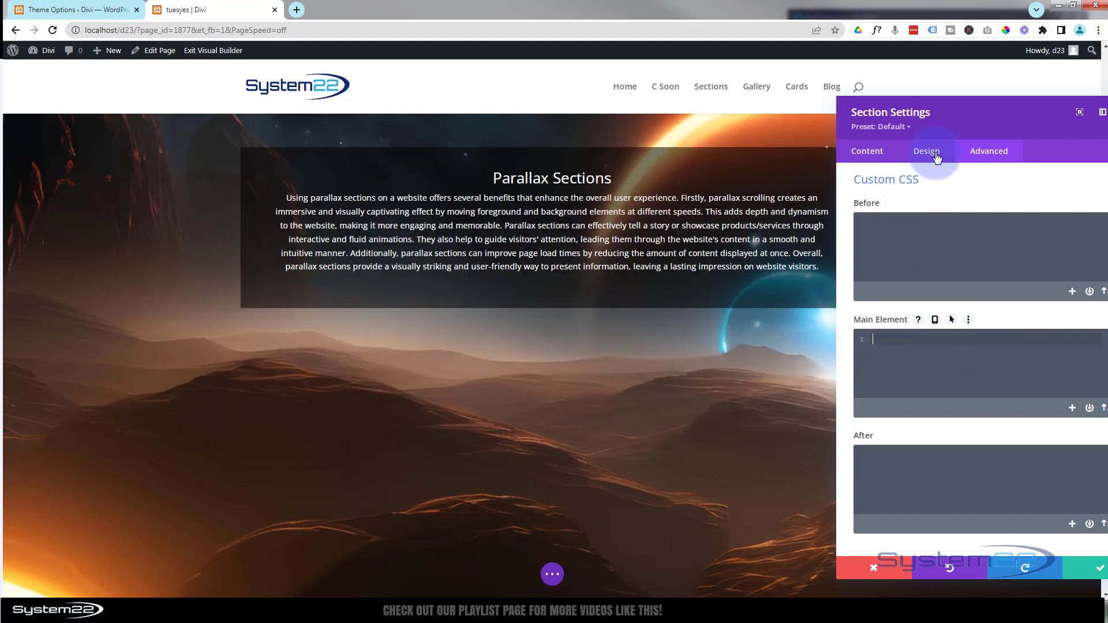
Set the section's Padding Top back to 15%, check the layout, and save the section settings
click(935, 154)
click(944, 303)
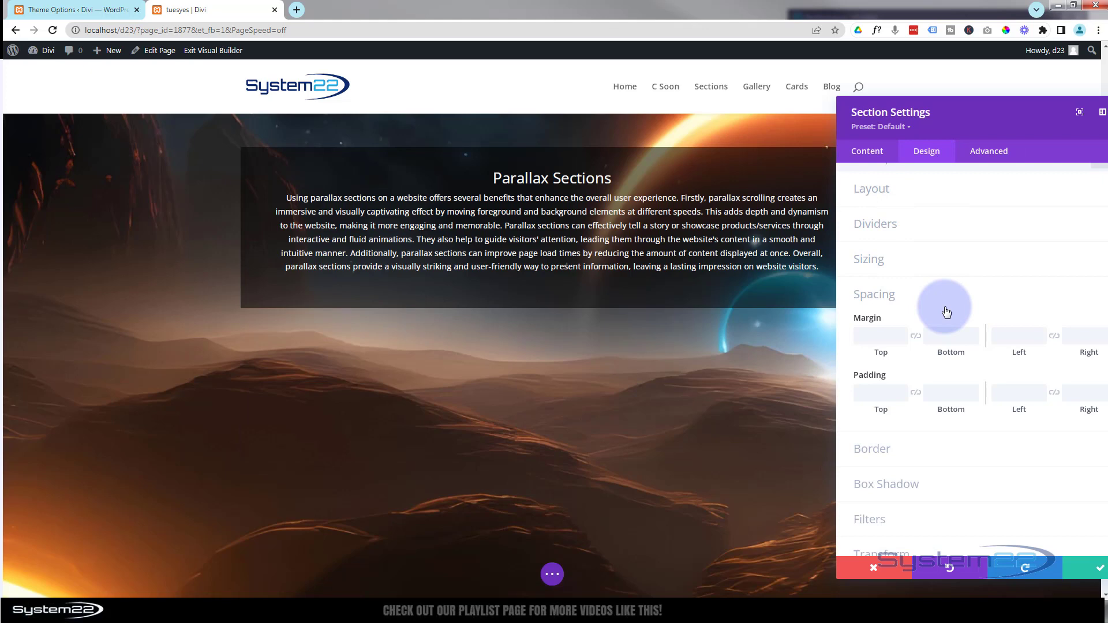
click(878, 292)
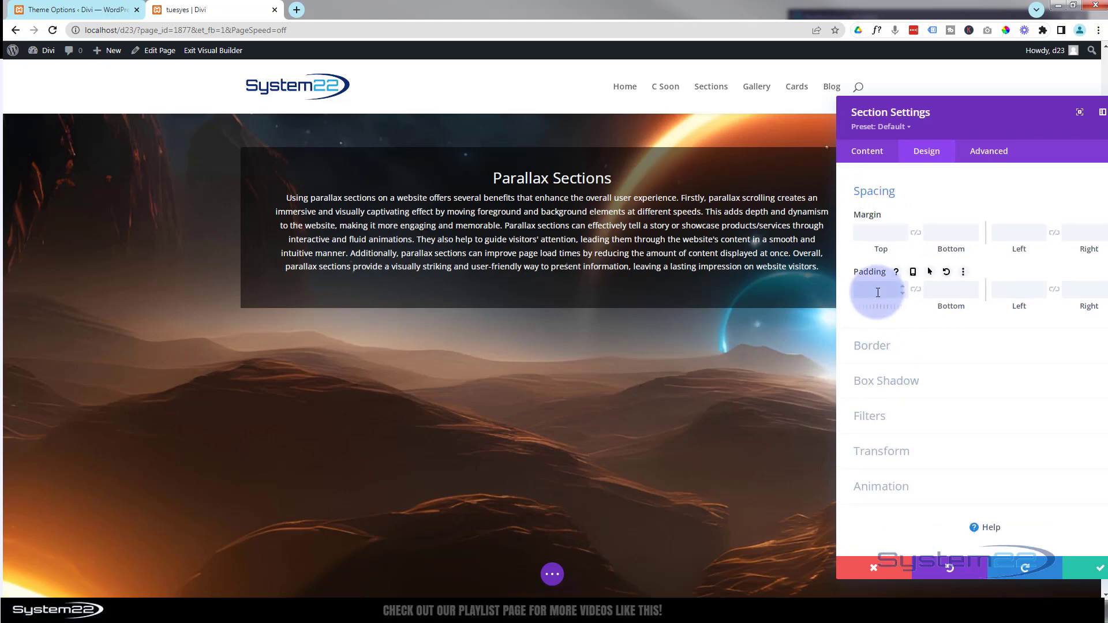
text(15%)
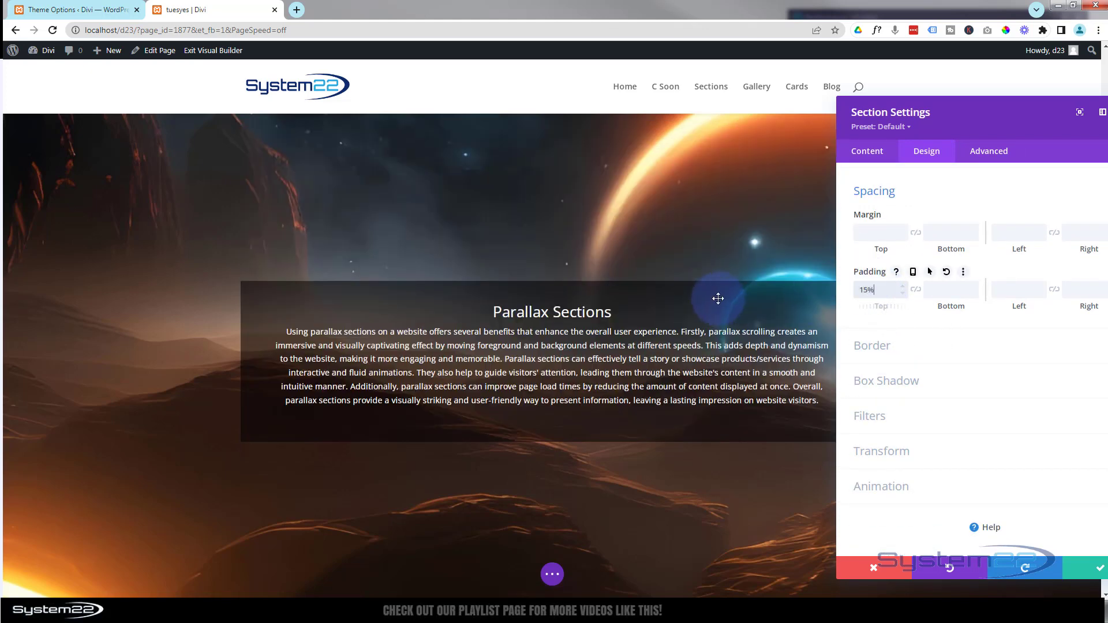
scroll(685, 217, down, 3)
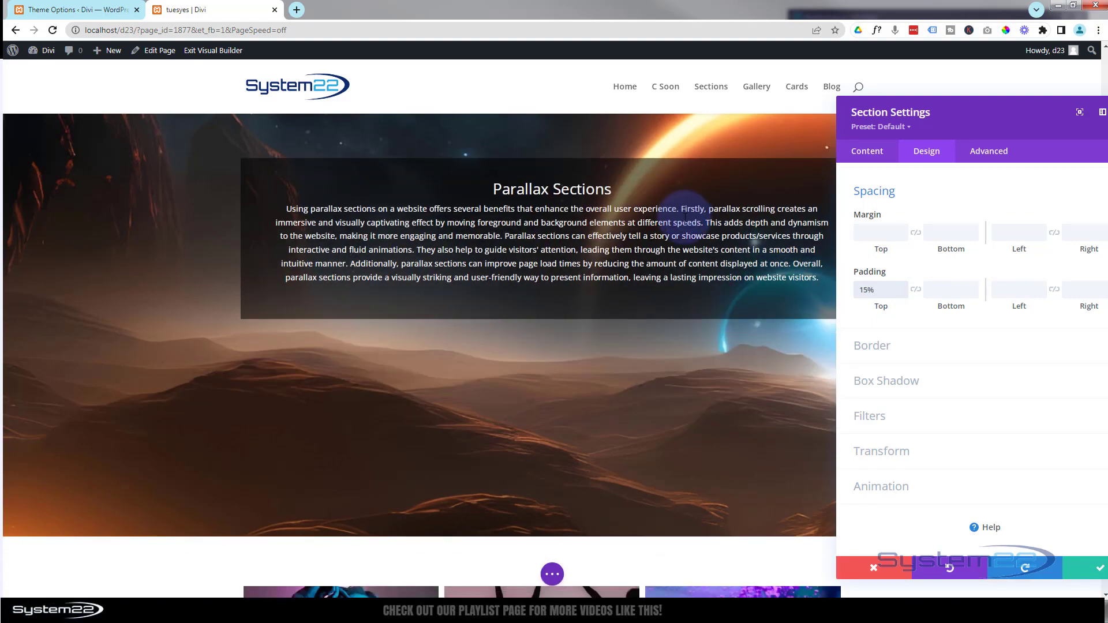
scroll(683, 226, up, 4)
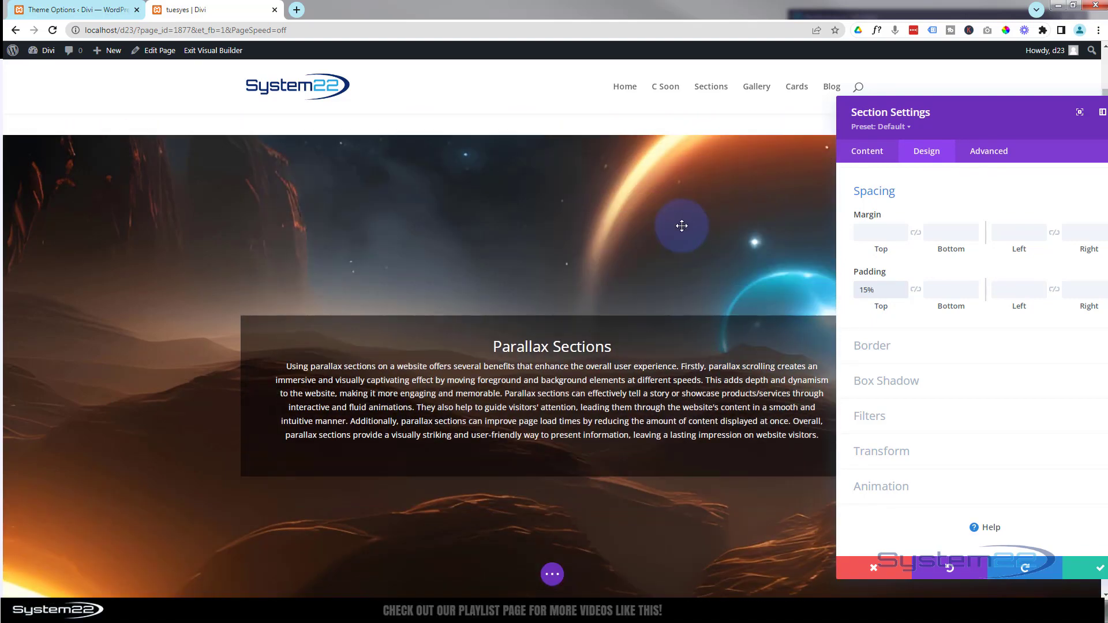
scroll(682, 227, up, 5)
scroll(682, 226, down, 4)
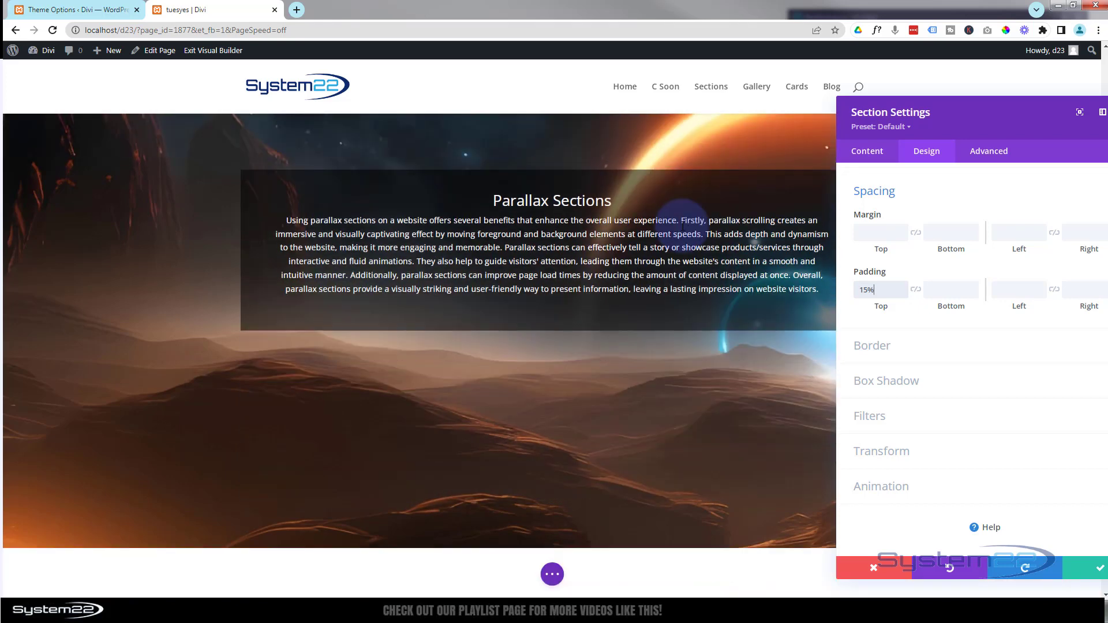
scroll(682, 226, down, 5)
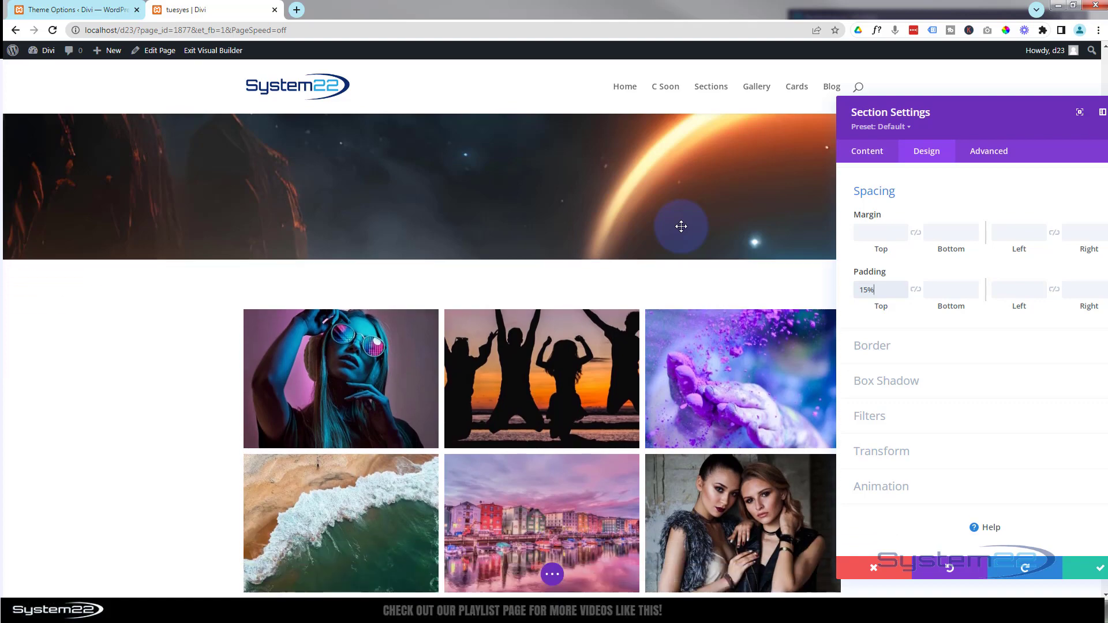
scroll(681, 226, up, 5)
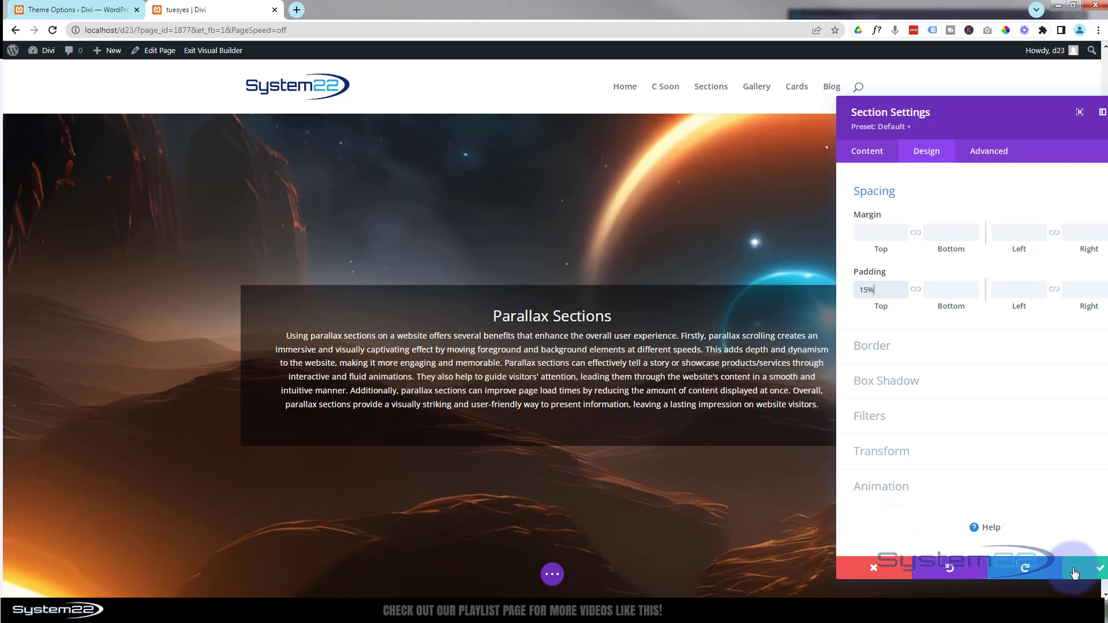
click(1101, 570)
Bring up the Call To Action module's Advanced > Scroll Effects options with the fading transform
scroll(987, 429, down, 1)
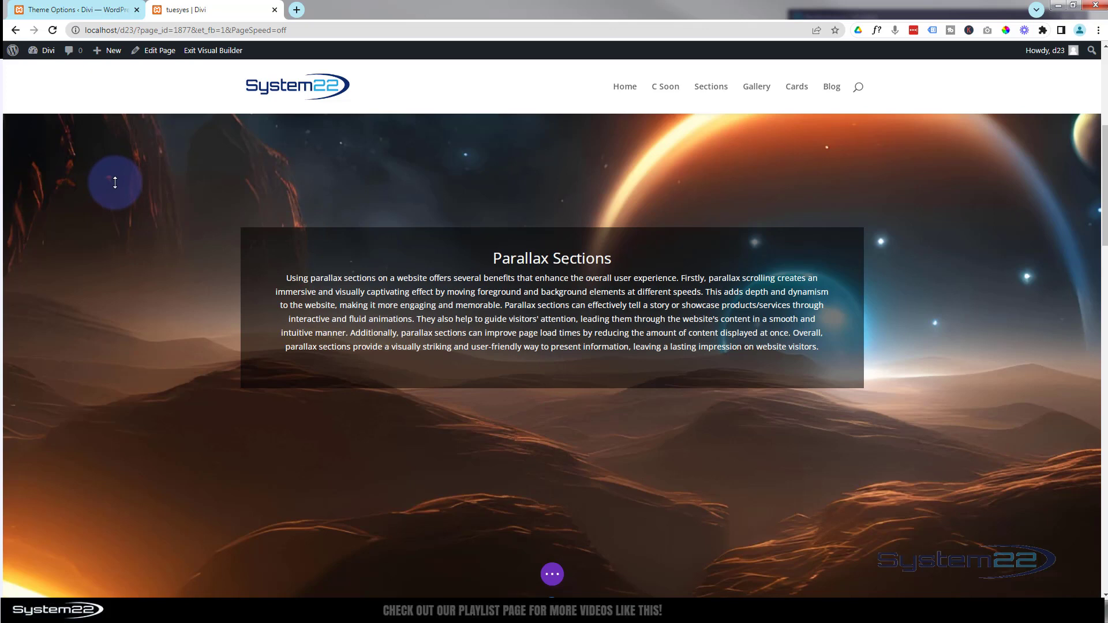
mouse_move(115, 183)
mouse_move(495, 239)
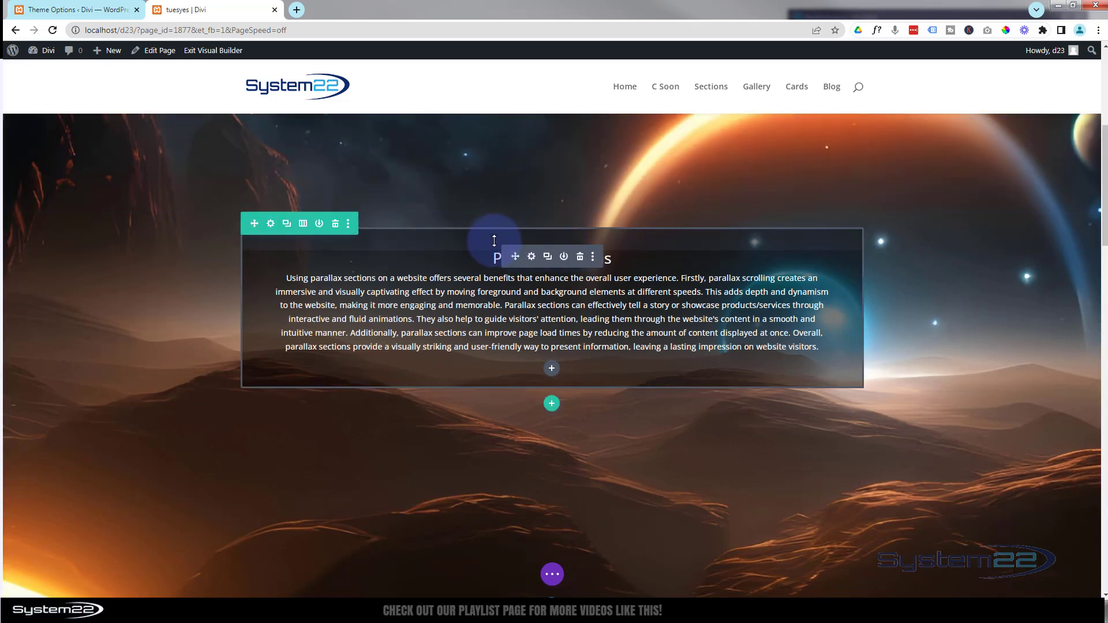
click(532, 257)
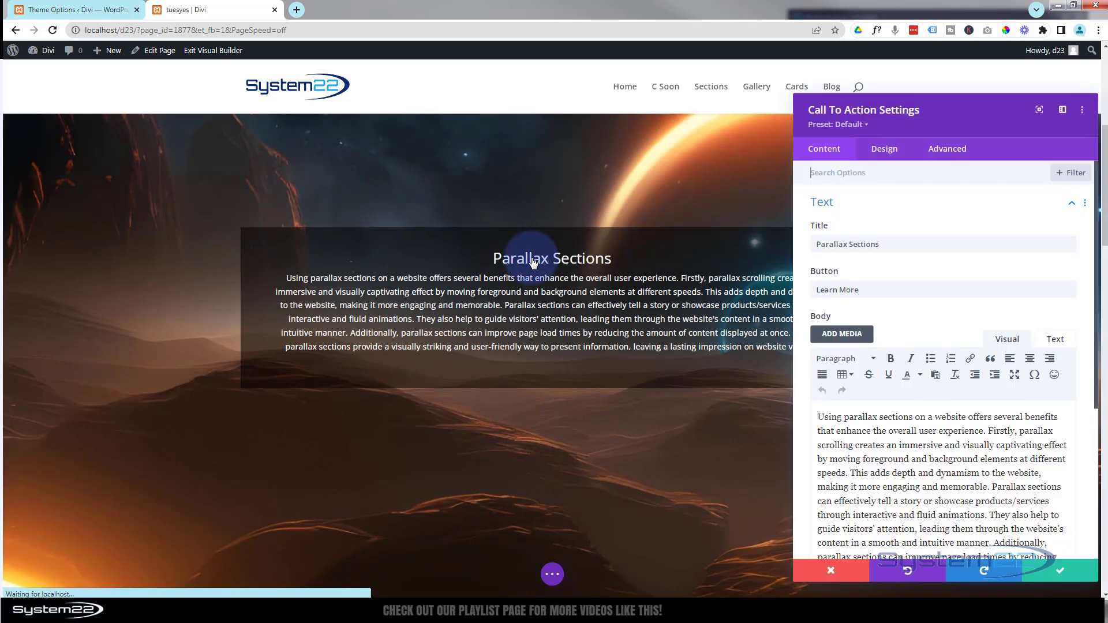
click(946, 156)
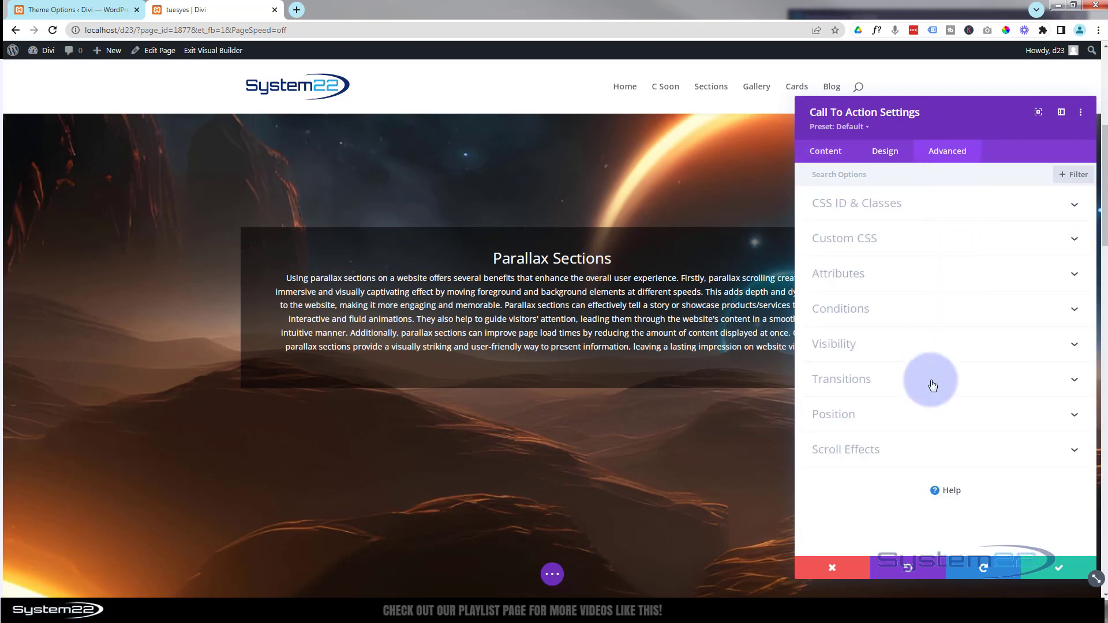
click(921, 455)
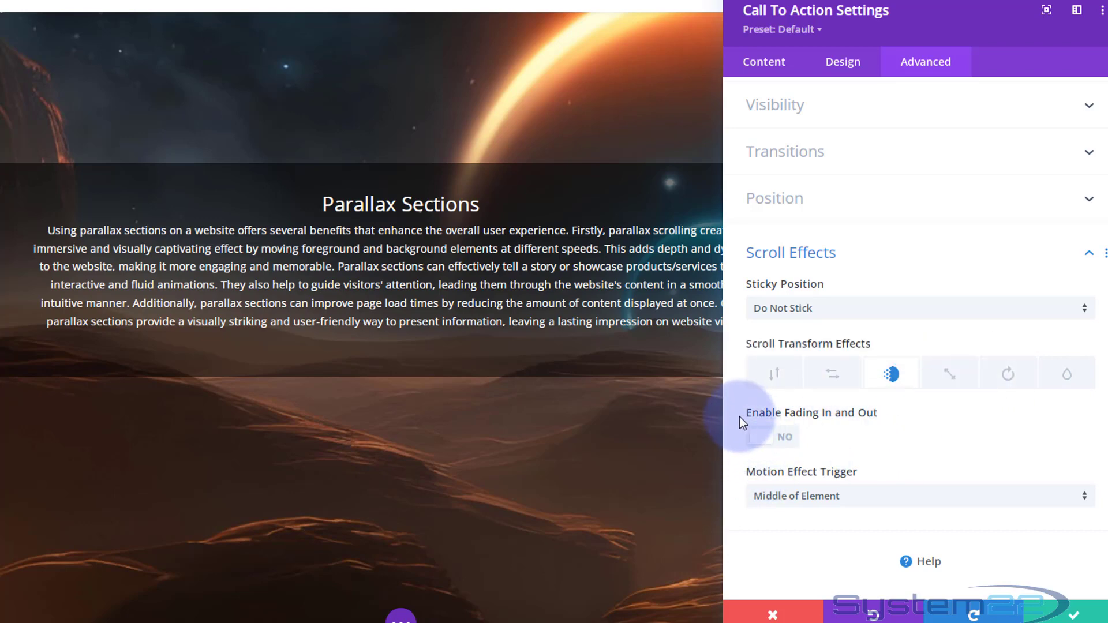
Turn on the Fading In and Out scroll effect for the Call To Action box
click(787, 444)
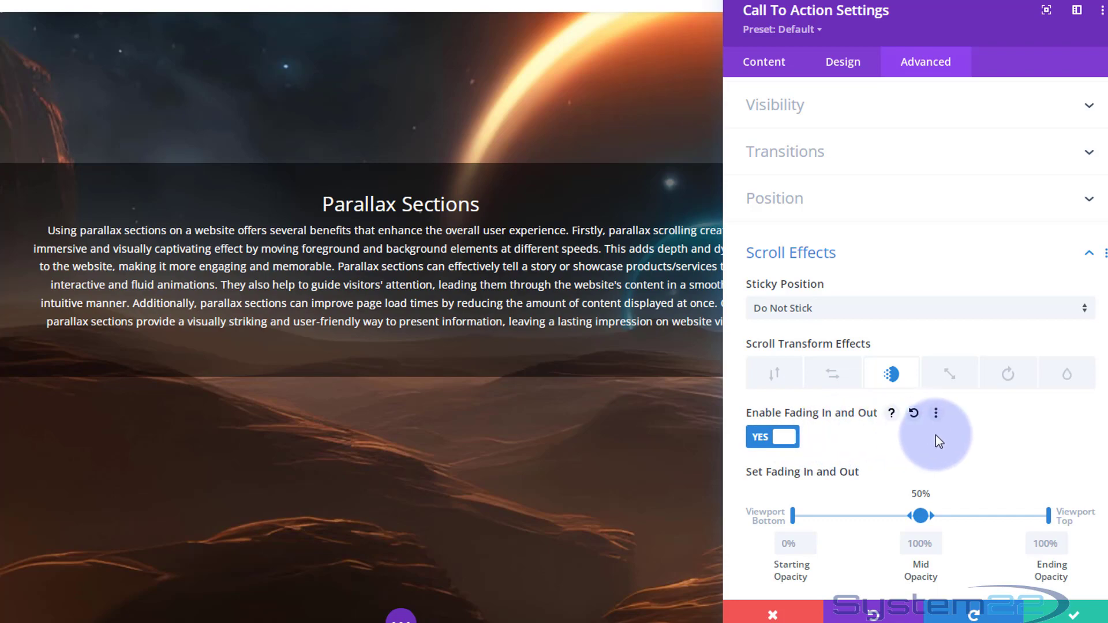
scroll(937, 438, down, 1)
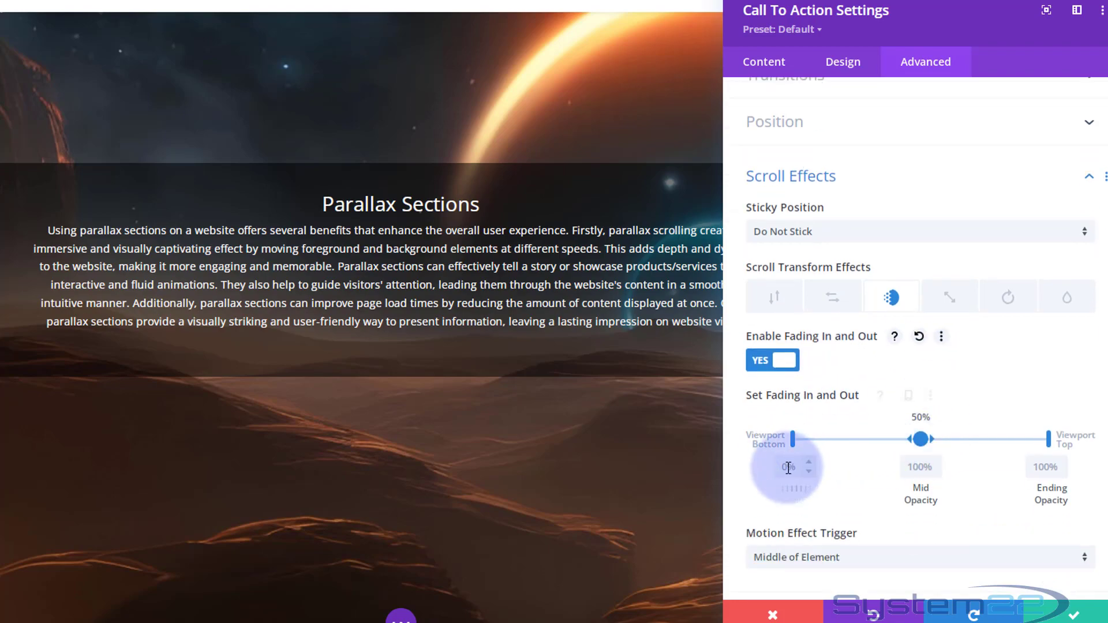
scroll(595, 362, up, 4)
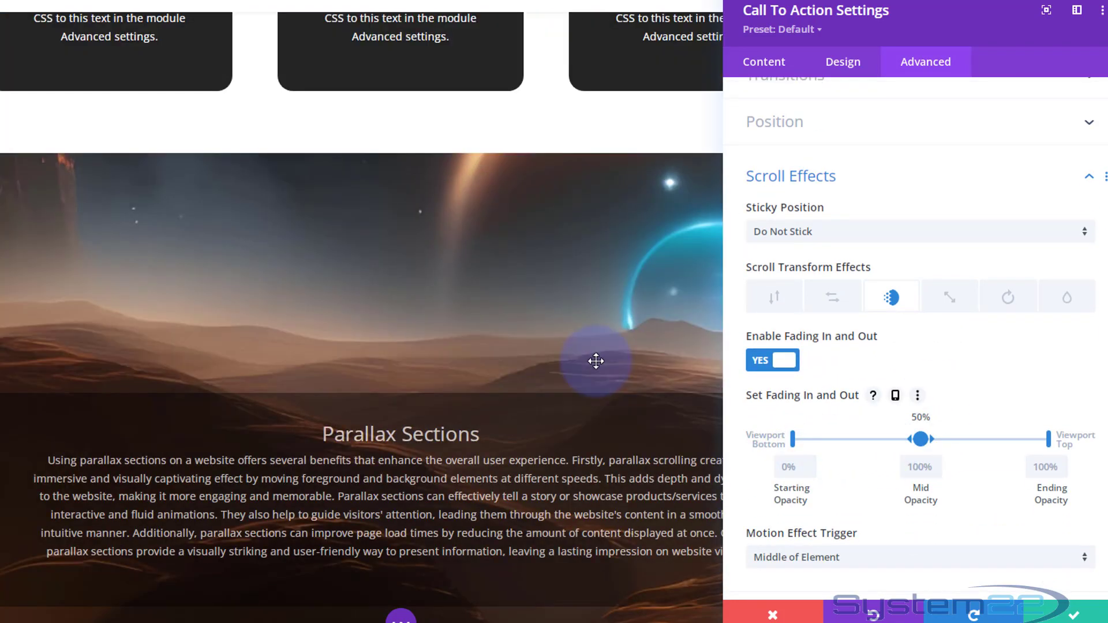
scroll(596, 361, up, 1)
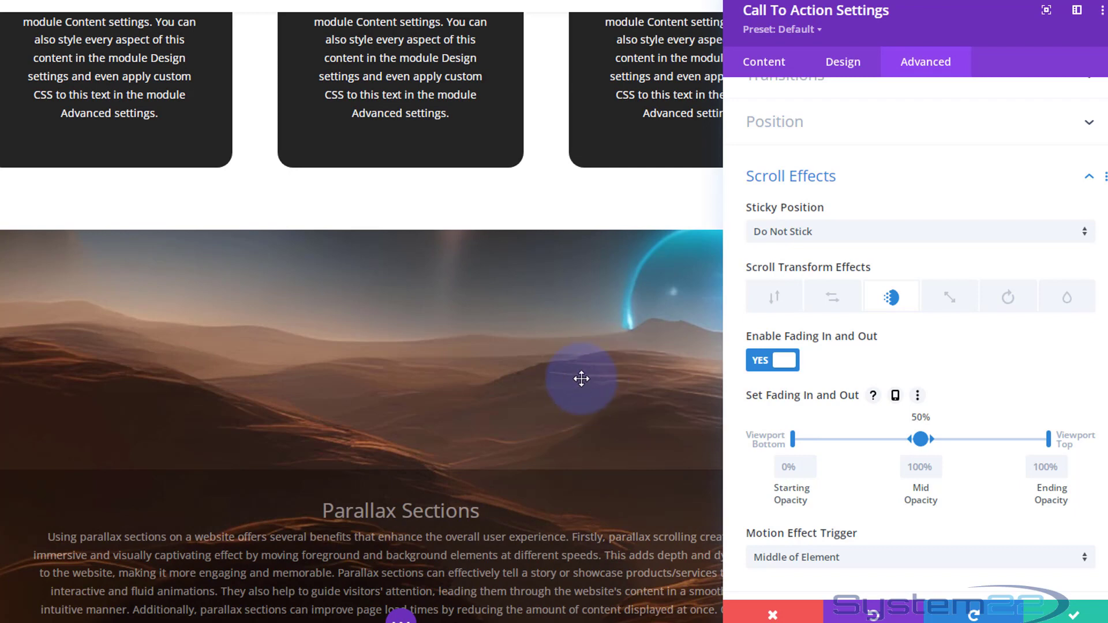
scroll(582, 379, down, 4)
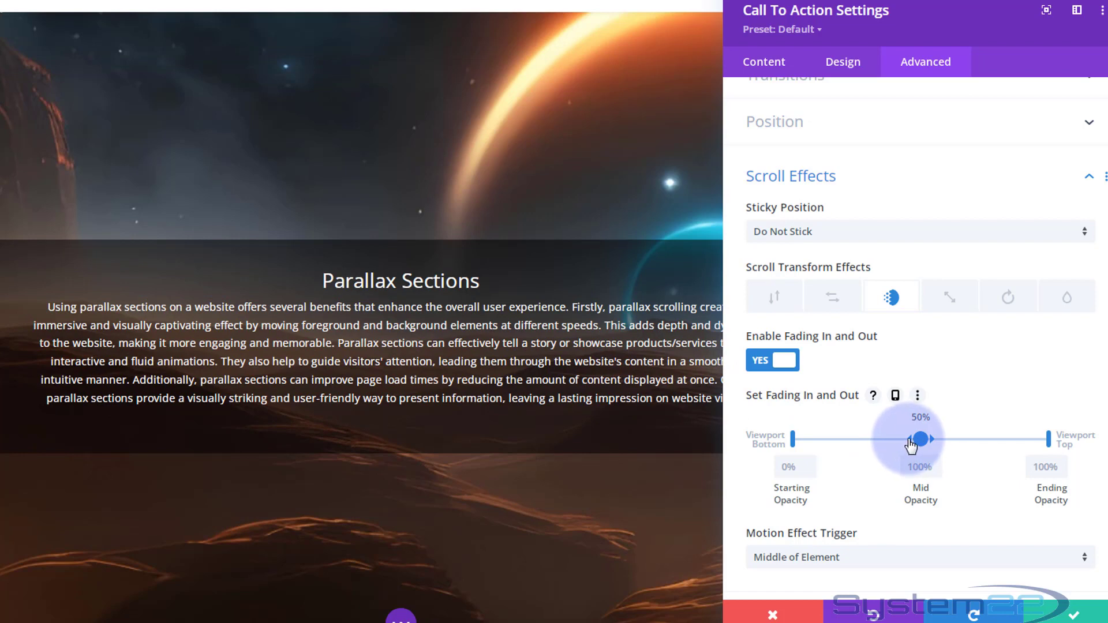
Keep the box at 100% opacity between 40% and 81%, with 0% ending opacity
drag(912, 440, 882, 440)
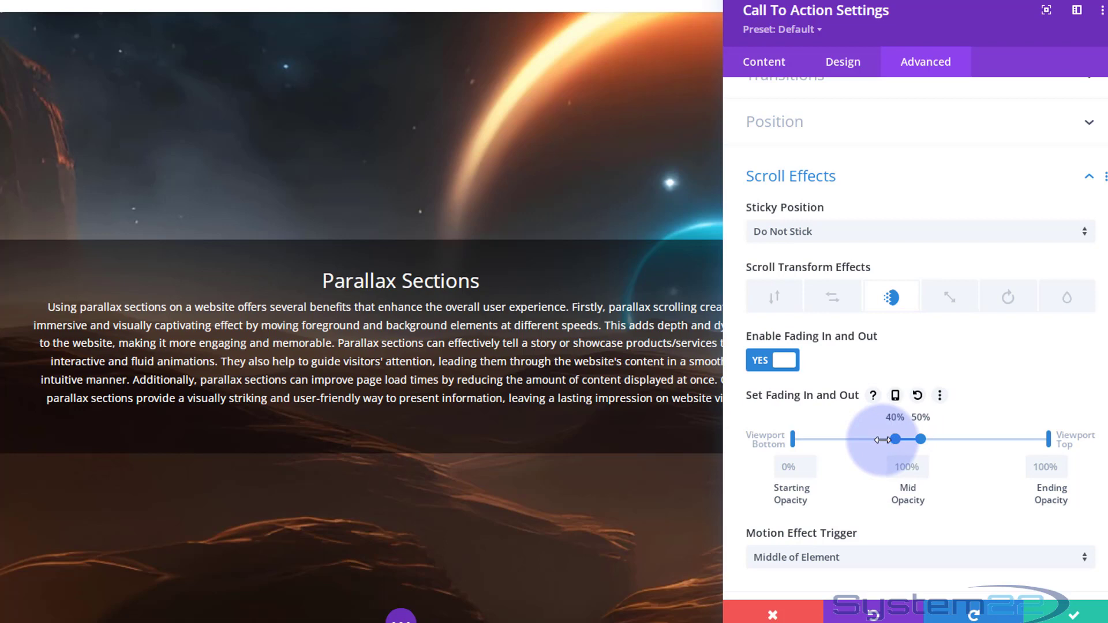
click(907, 467)
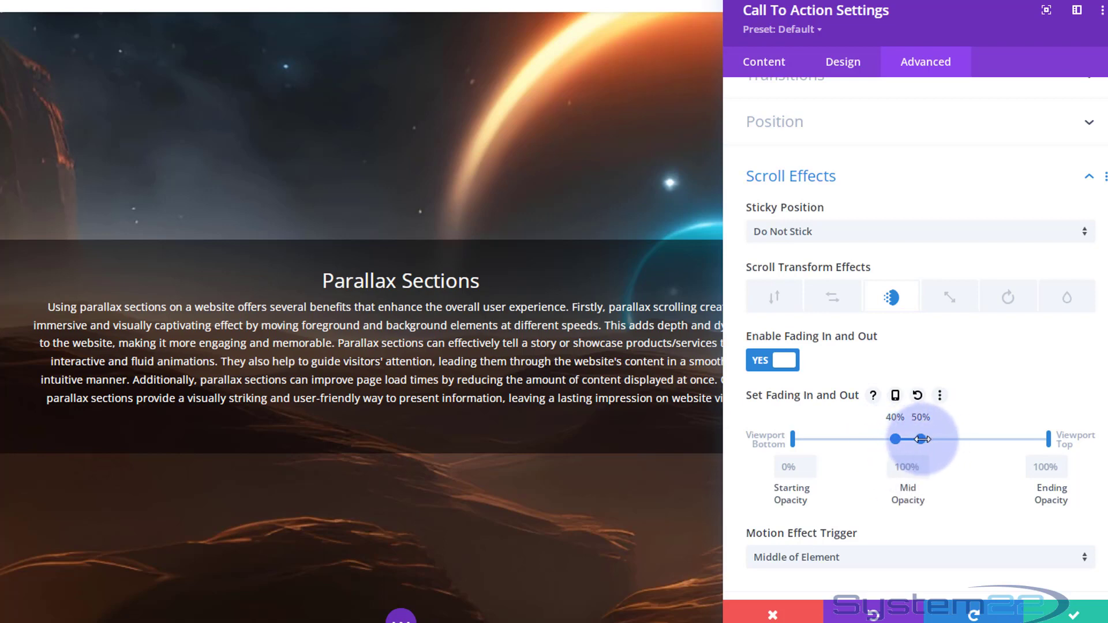
drag(922, 439, 1010, 440)
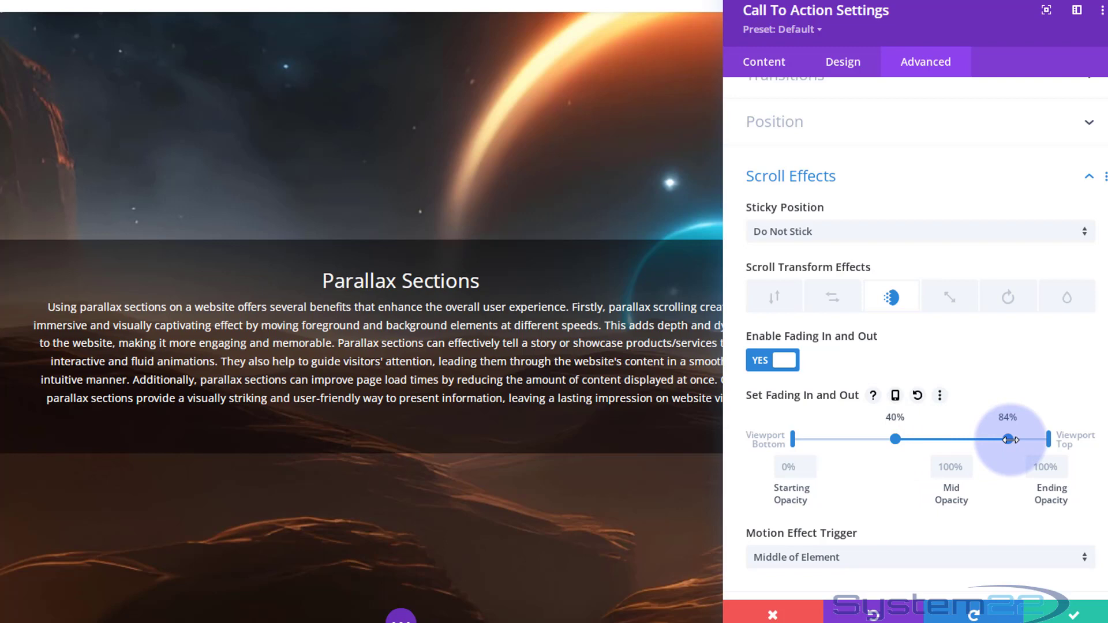
drag(1048, 439, 1039, 437)
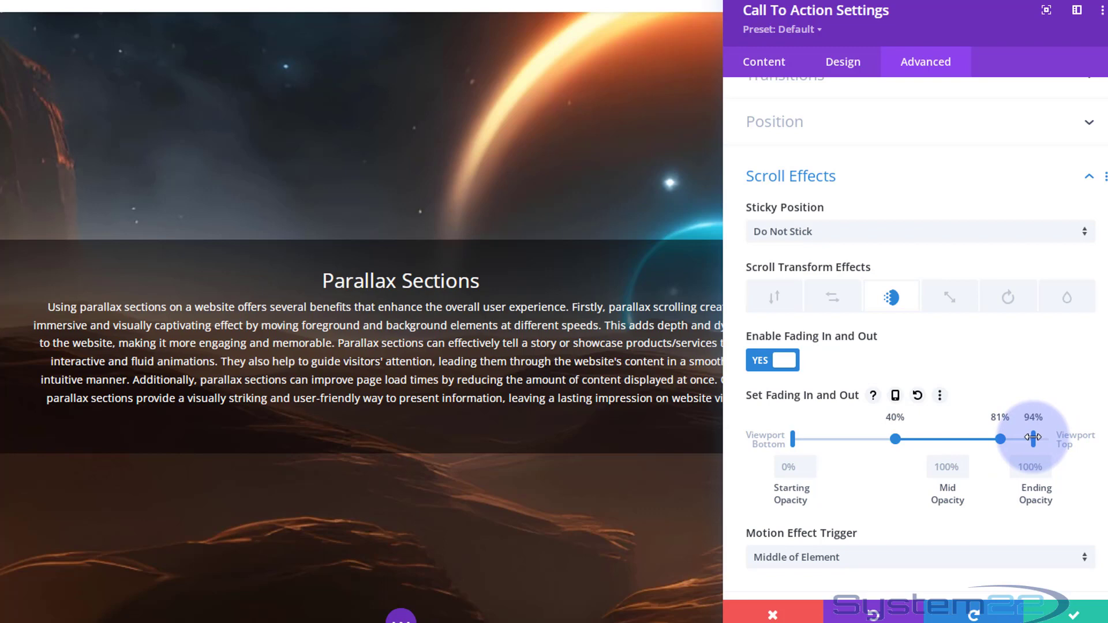
drag(1034, 437, 1049, 436)
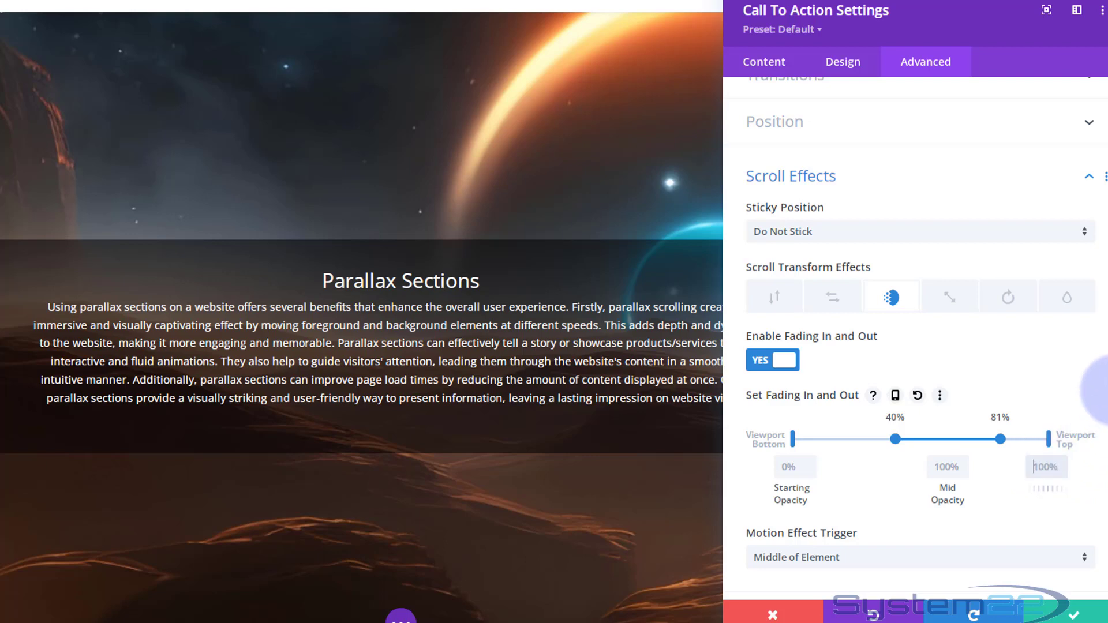
text(%)
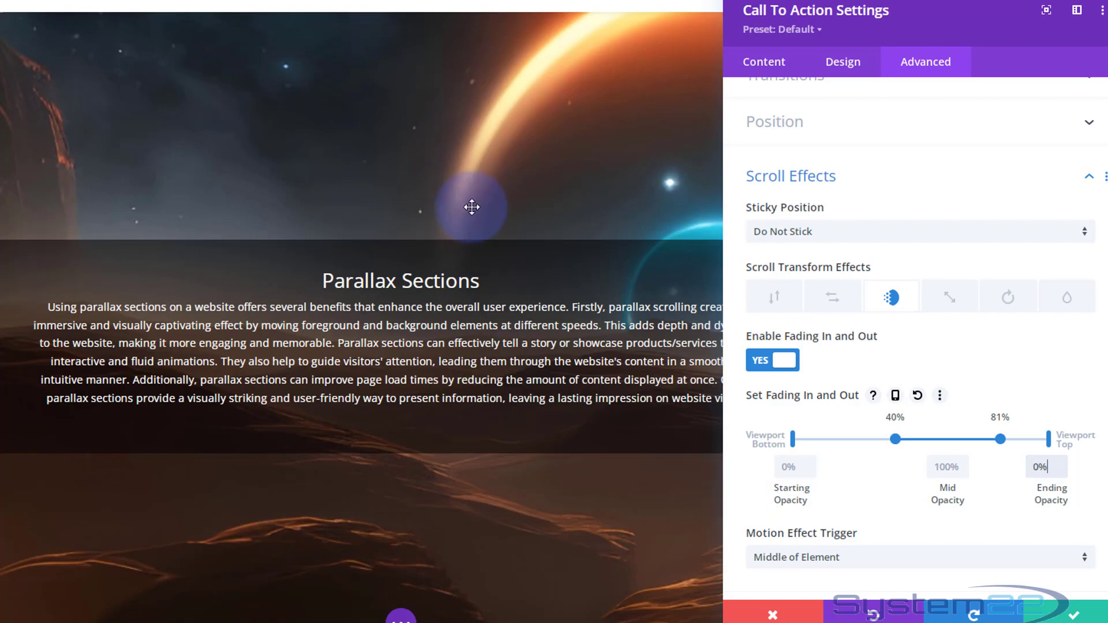
Preview the fade by scrolling, then move the fade-in start handle to 40%
scroll(472, 207, up, 5)
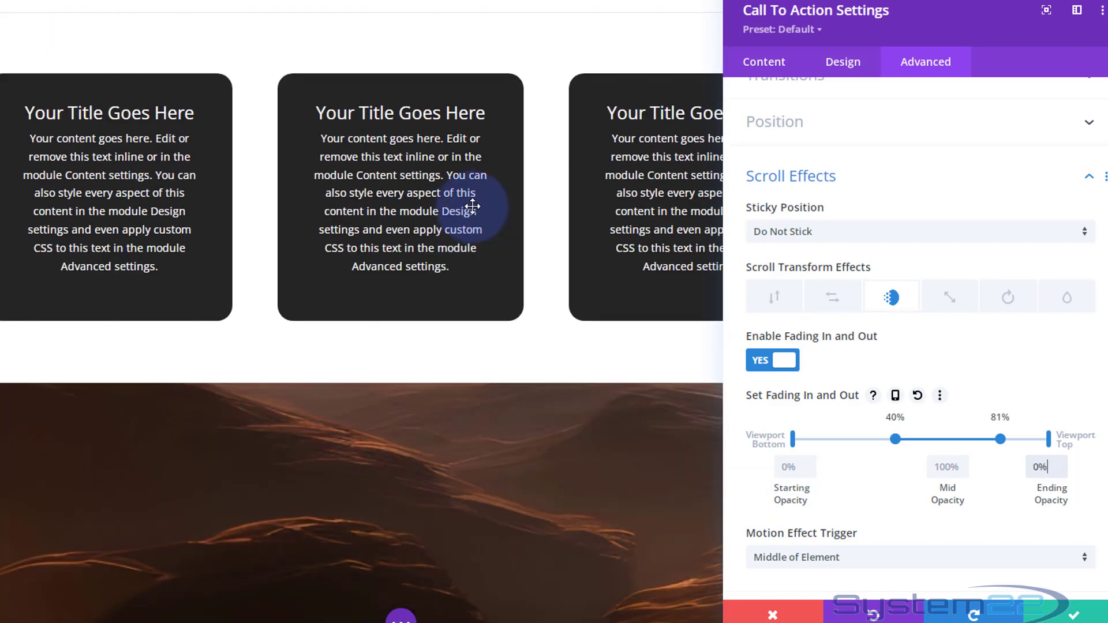
scroll(473, 206, down, 5)
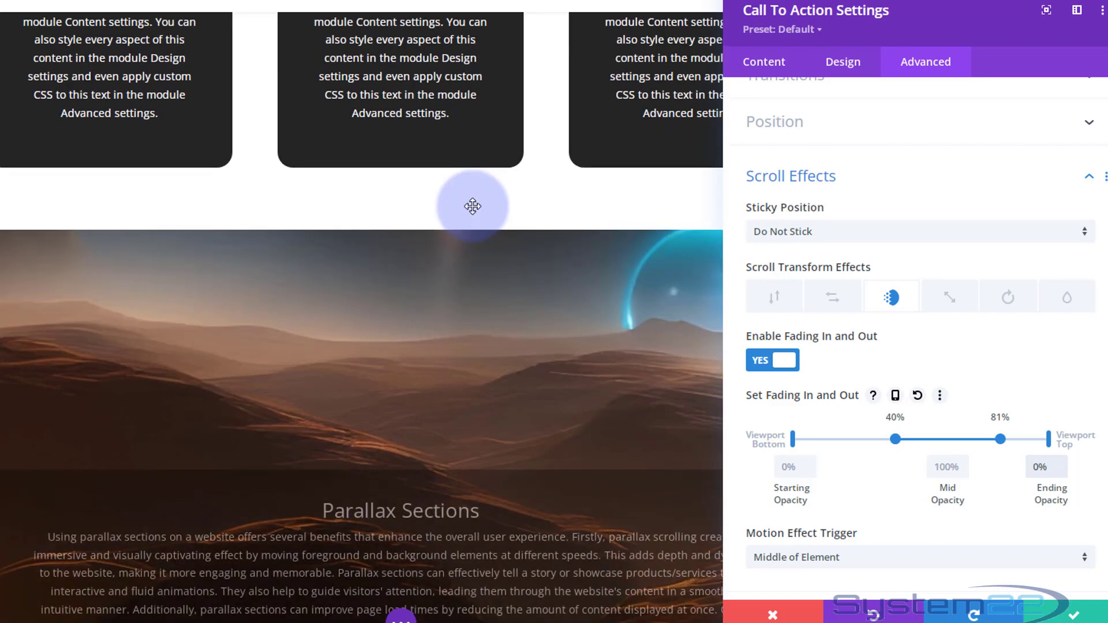
scroll(472, 206, down, 3)
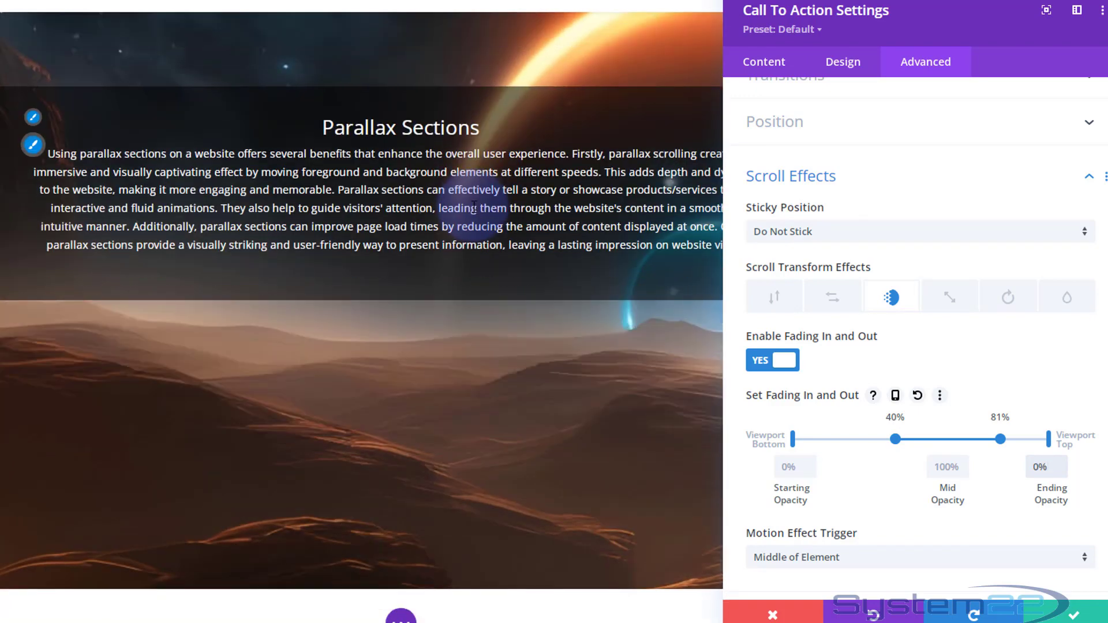
scroll(472, 206, down, 3)
scroll(473, 208, up, 2)
scroll(472, 208, up, 3)
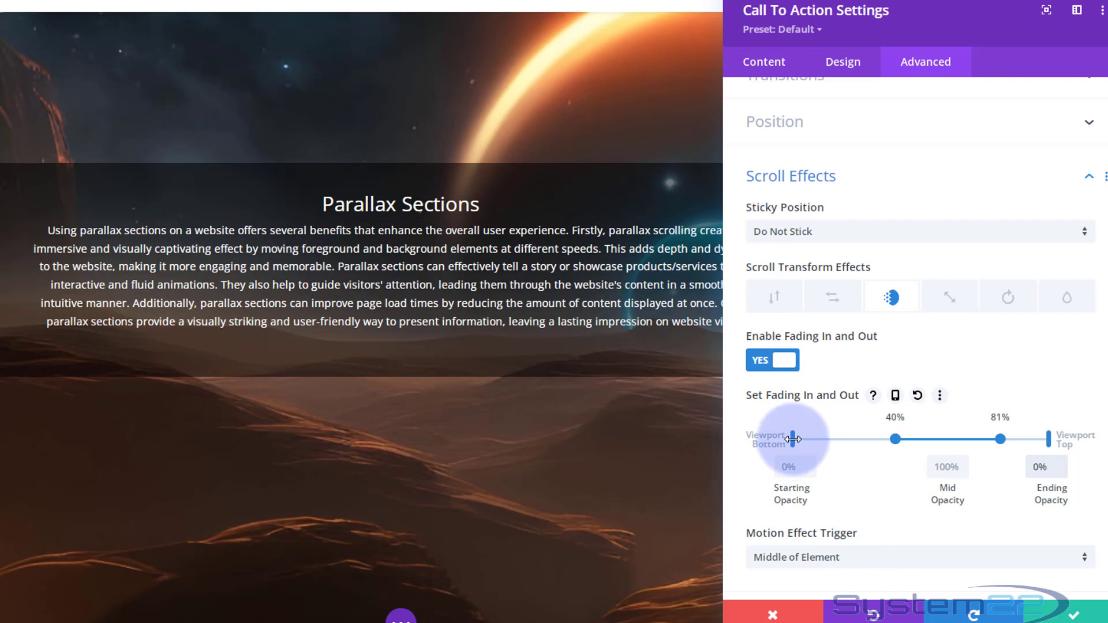
drag(792, 439, 864, 442)
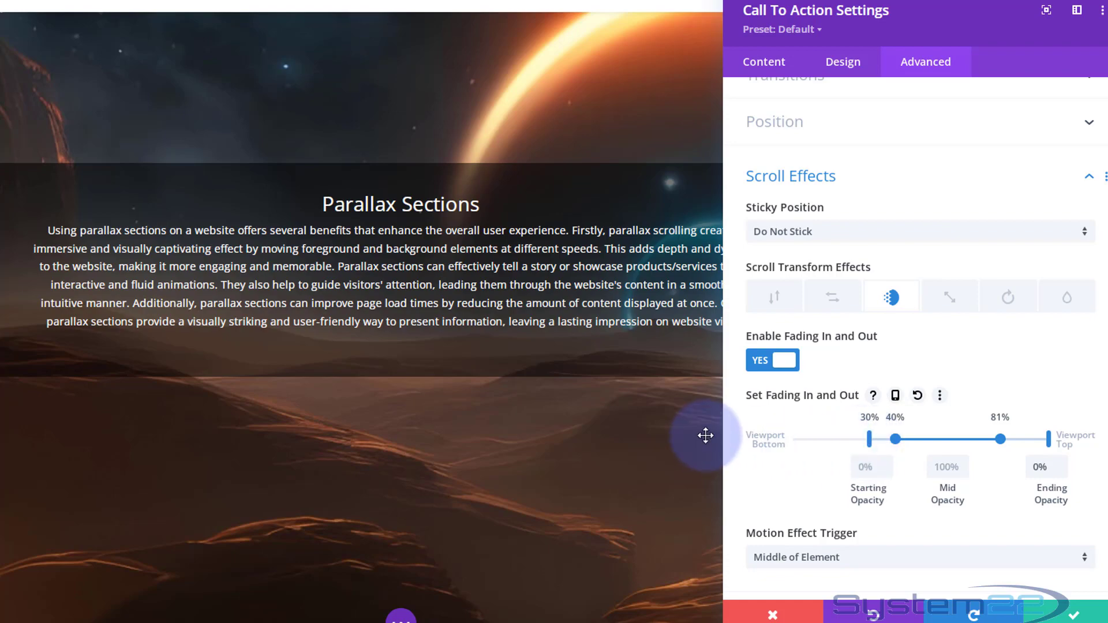
Shift the full-opacity point to 50% and scroll the page to check the fade
scroll(705, 436, up, 4)
scroll(708, 435, up, 3)
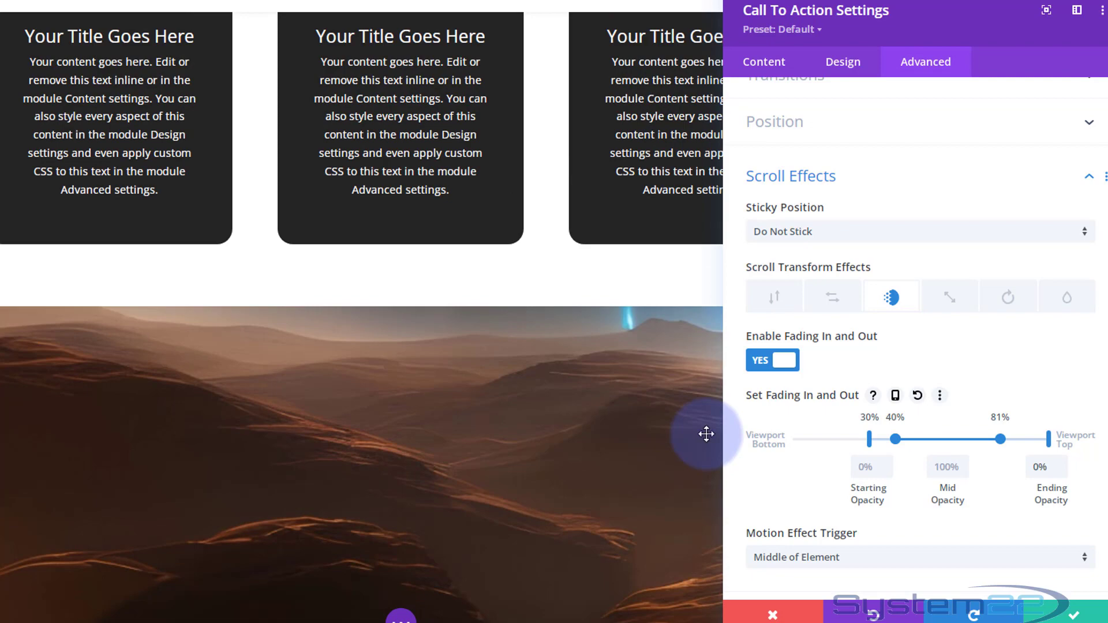
scroll(708, 434, down, 4)
scroll(708, 434, down, 5)
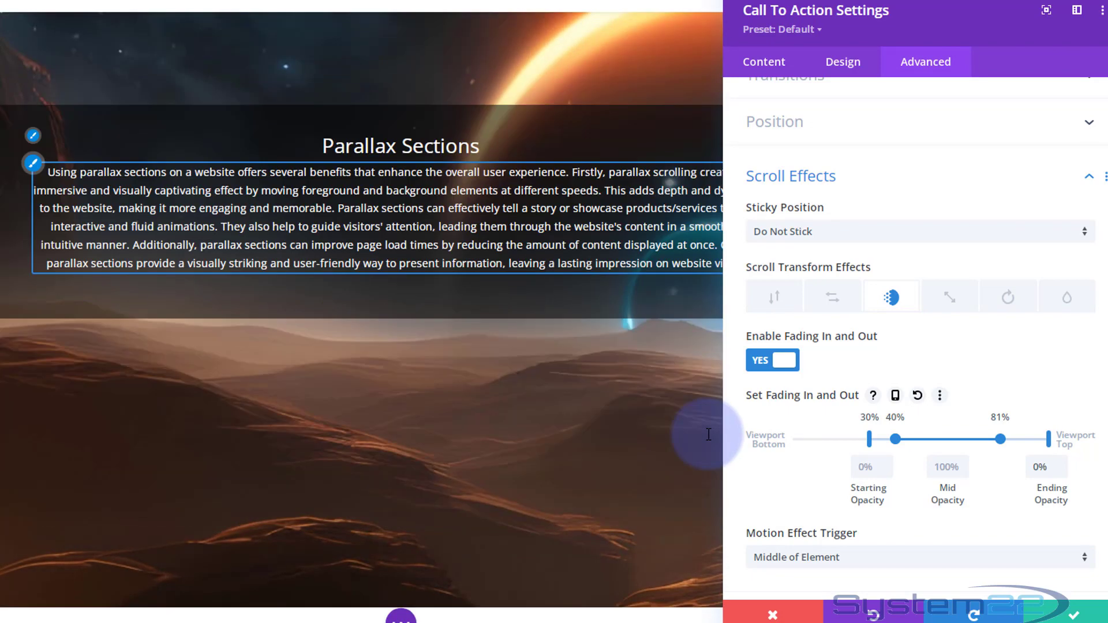
scroll(707, 434, up, 4)
scroll(708, 434, up, 6)
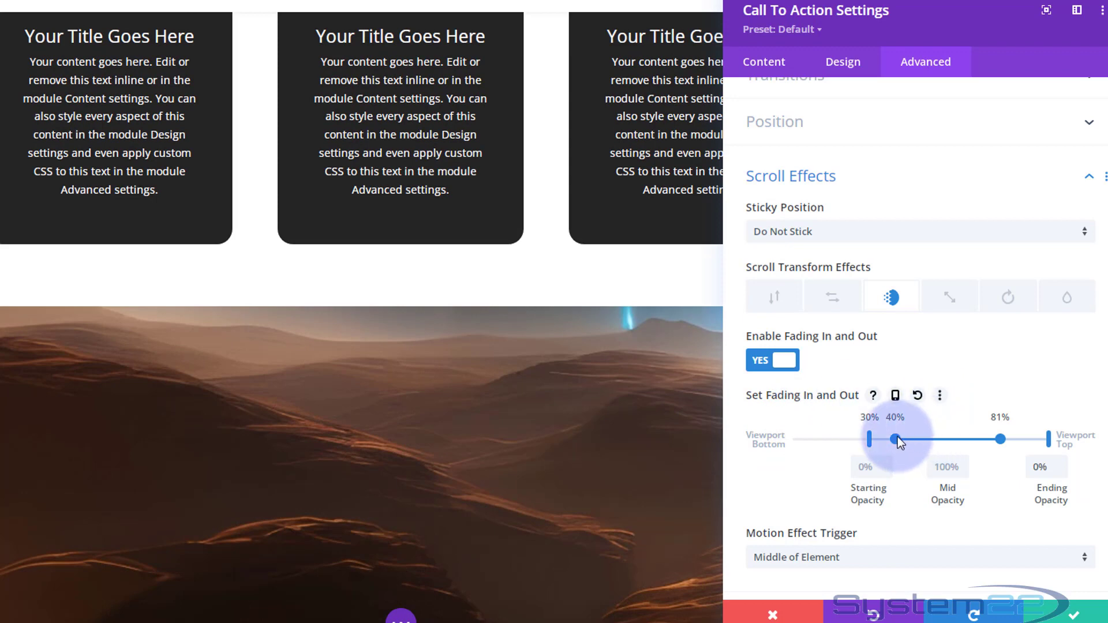
mouse_move(897, 438)
mouse_down()
mouse_move(921, 438)
mouse_move(883, 439)
mouse_move(896, 439)
mouse_up()
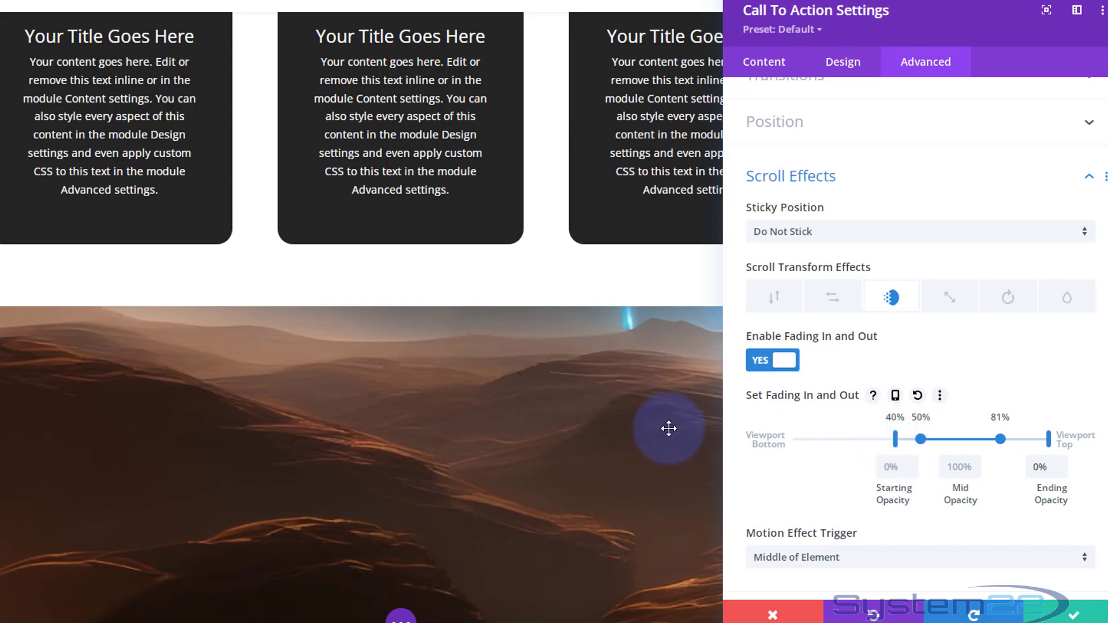
scroll(668, 421, down, 5)
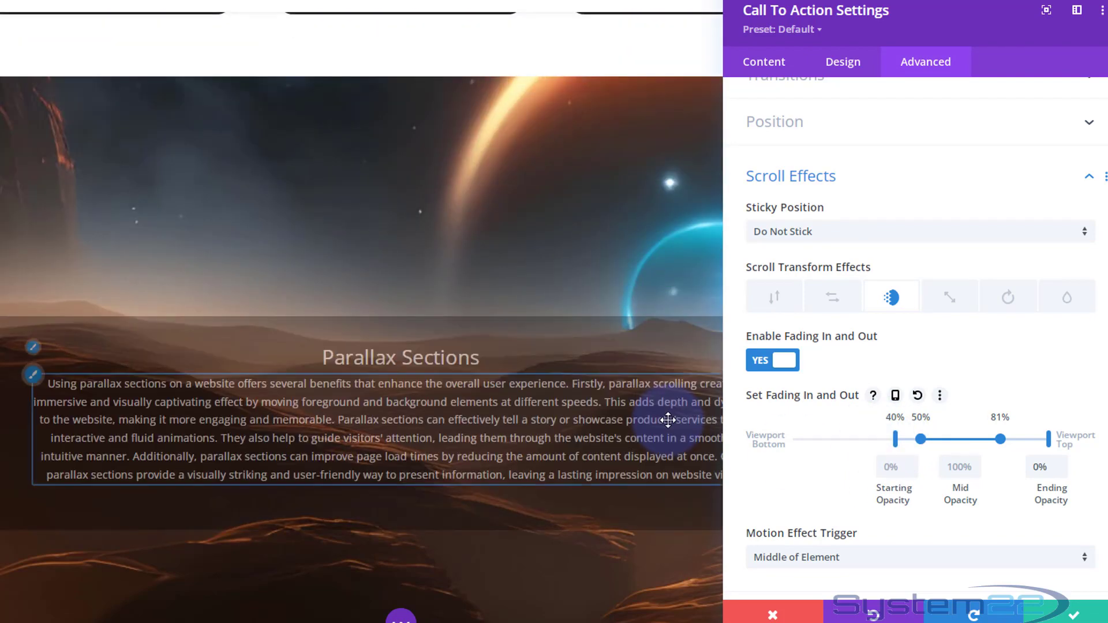
scroll(669, 421, down, 5)
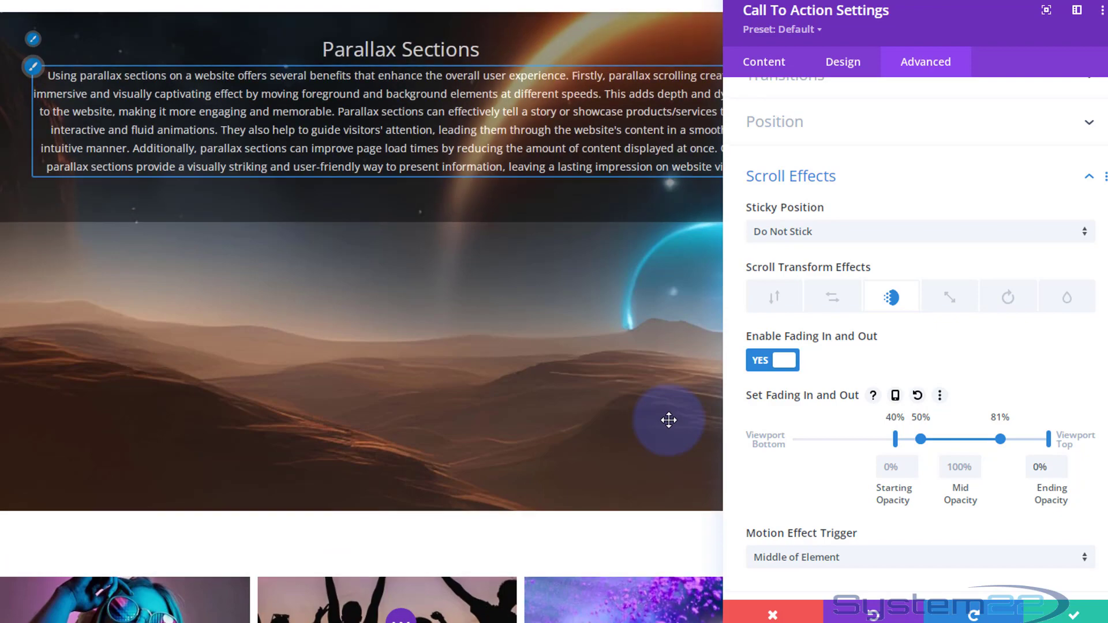
scroll(669, 420, down, 3)
scroll(669, 421, up, 7)
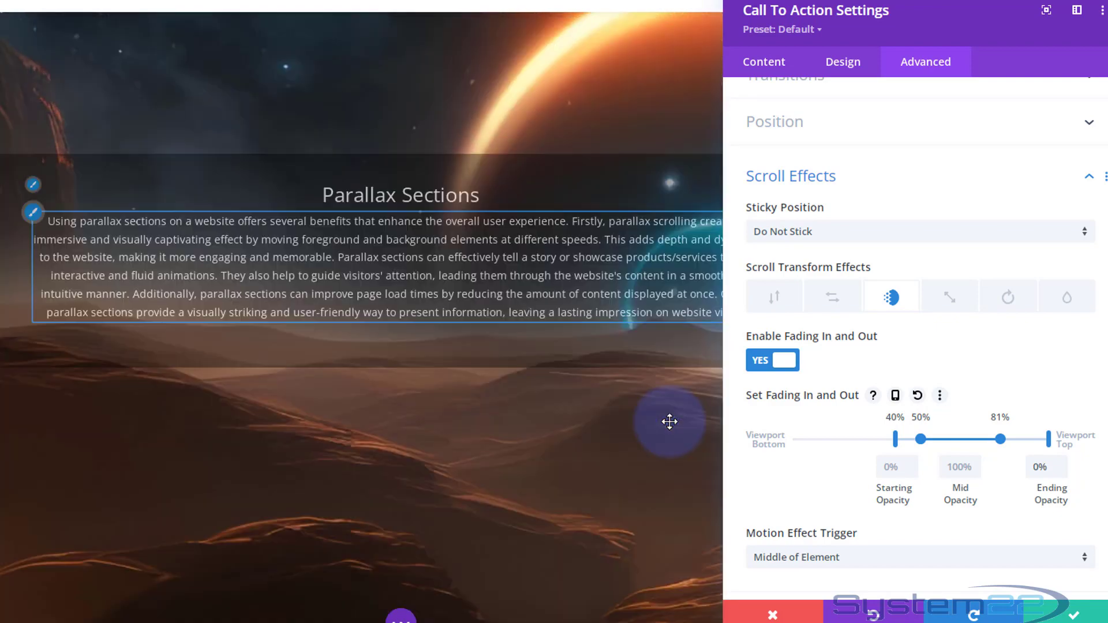
scroll(670, 425, up, 2)
scroll(668, 421, down, 3)
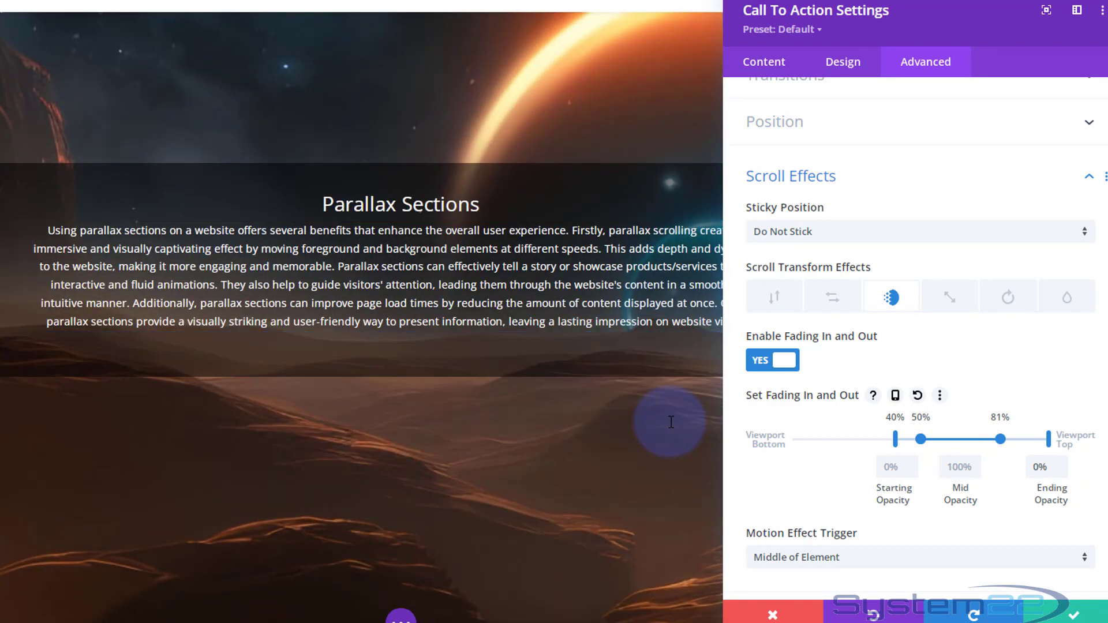
scroll(668, 422, up, 1)
Save the fade settings and set the parallax row's Sticky Position to Stick to Top
click(1057, 615)
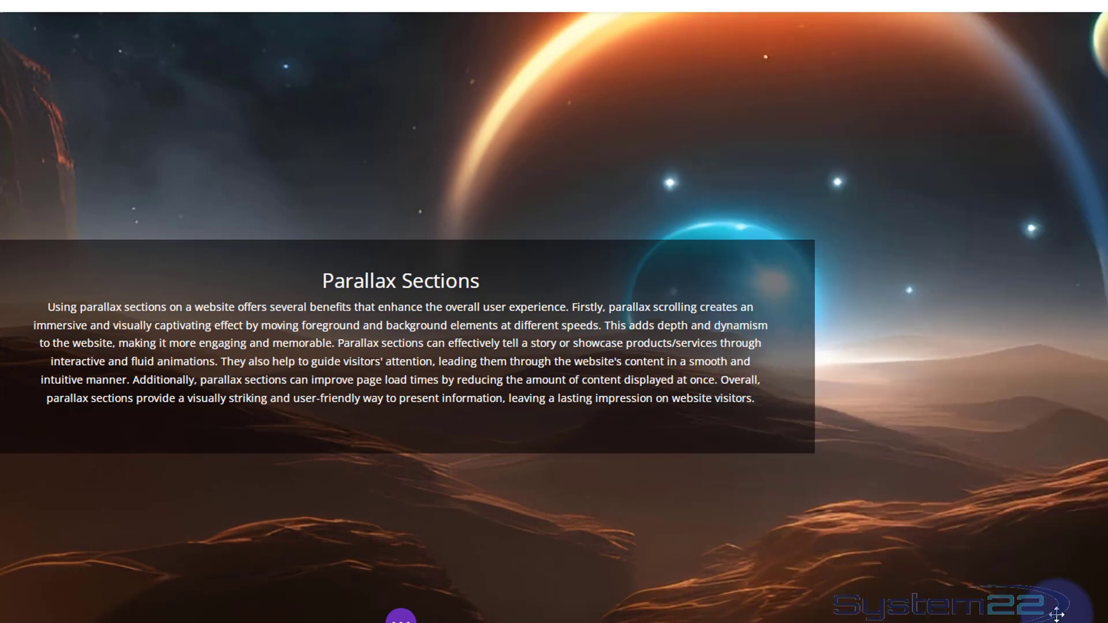
mouse_move(456, 404)
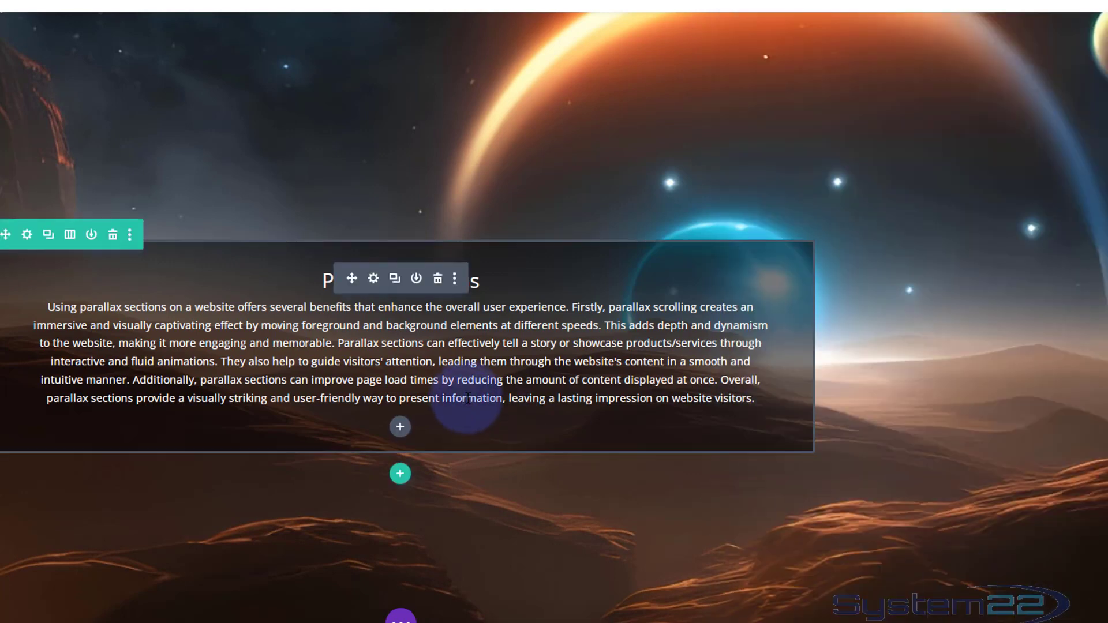
click(27, 236)
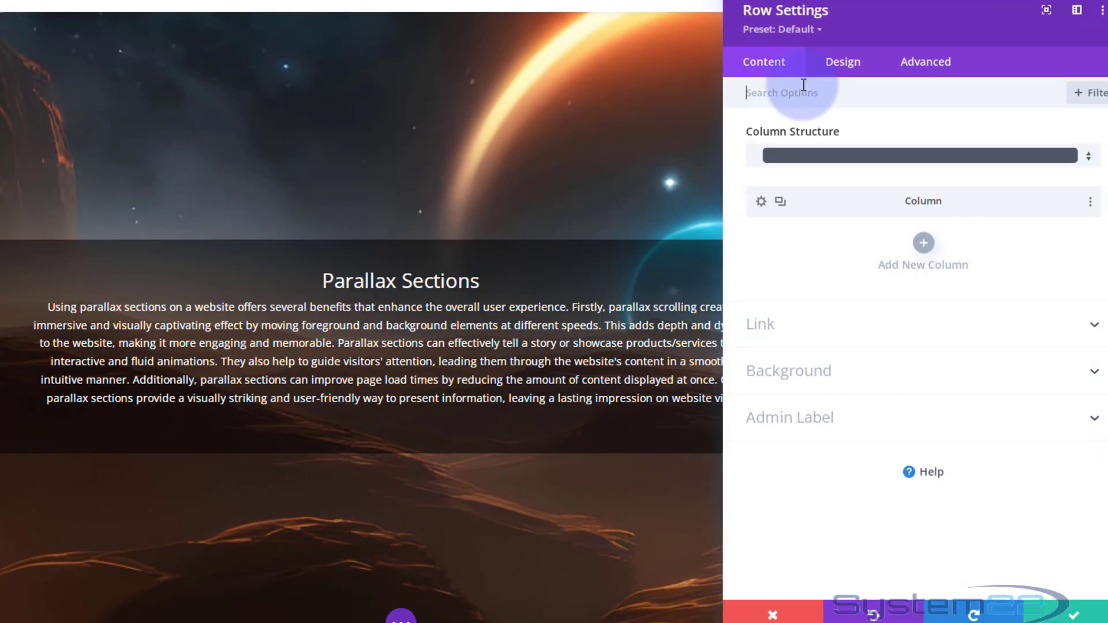
click(911, 65)
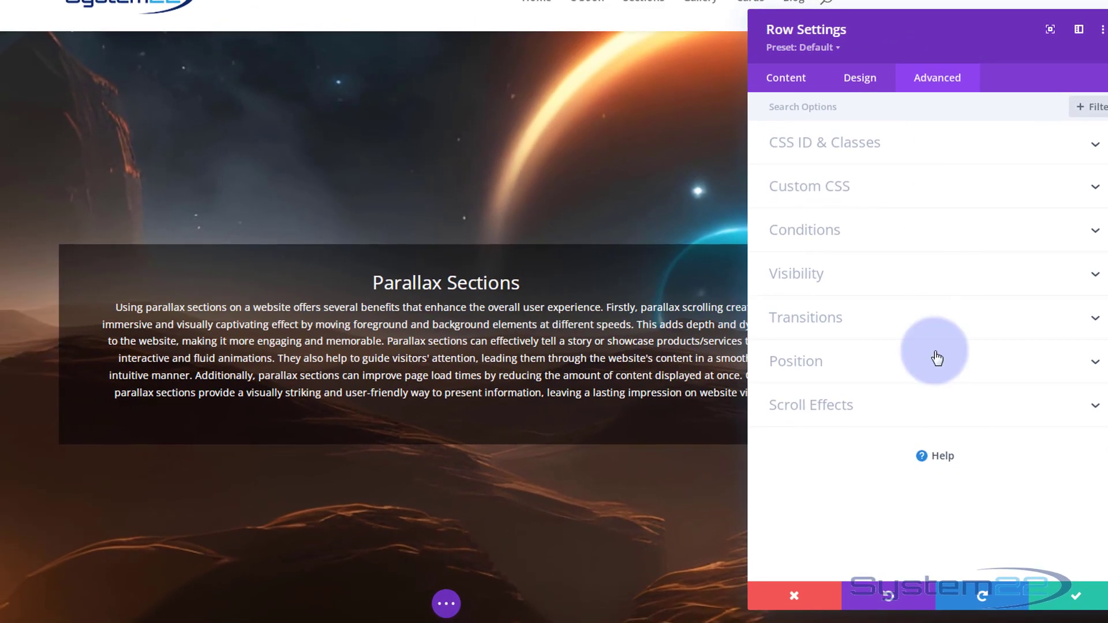
click(945, 416)
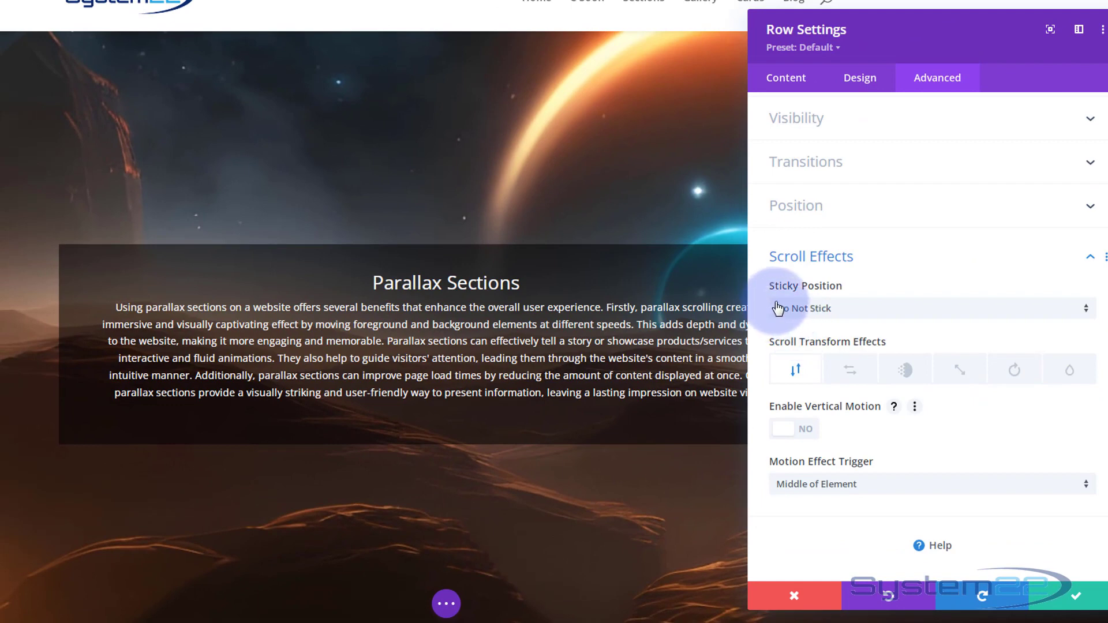
click(869, 312)
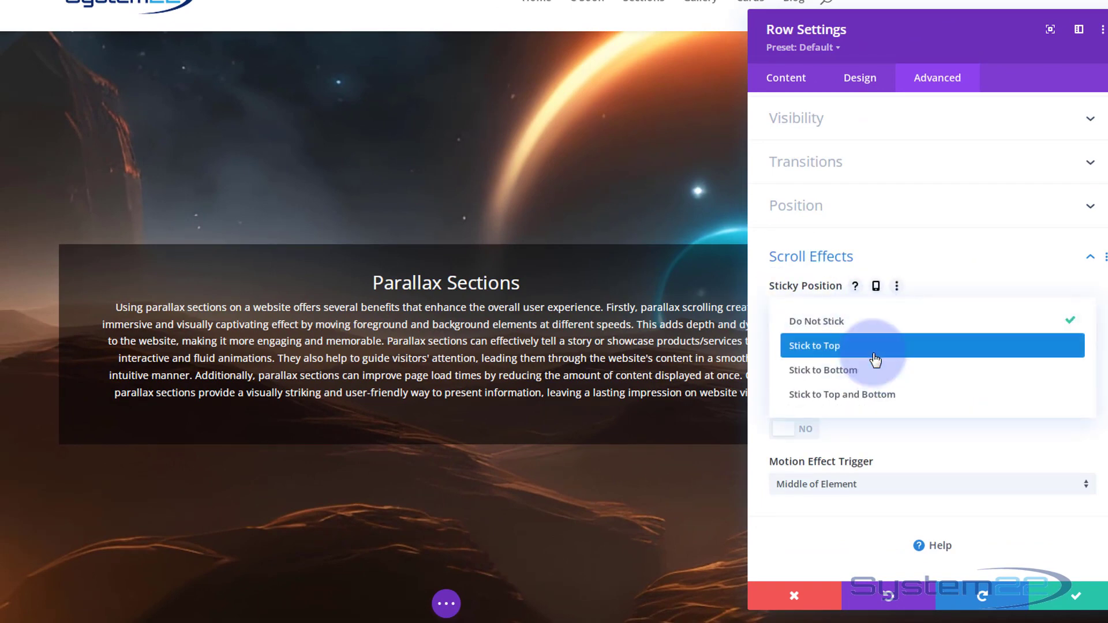
click(876, 358)
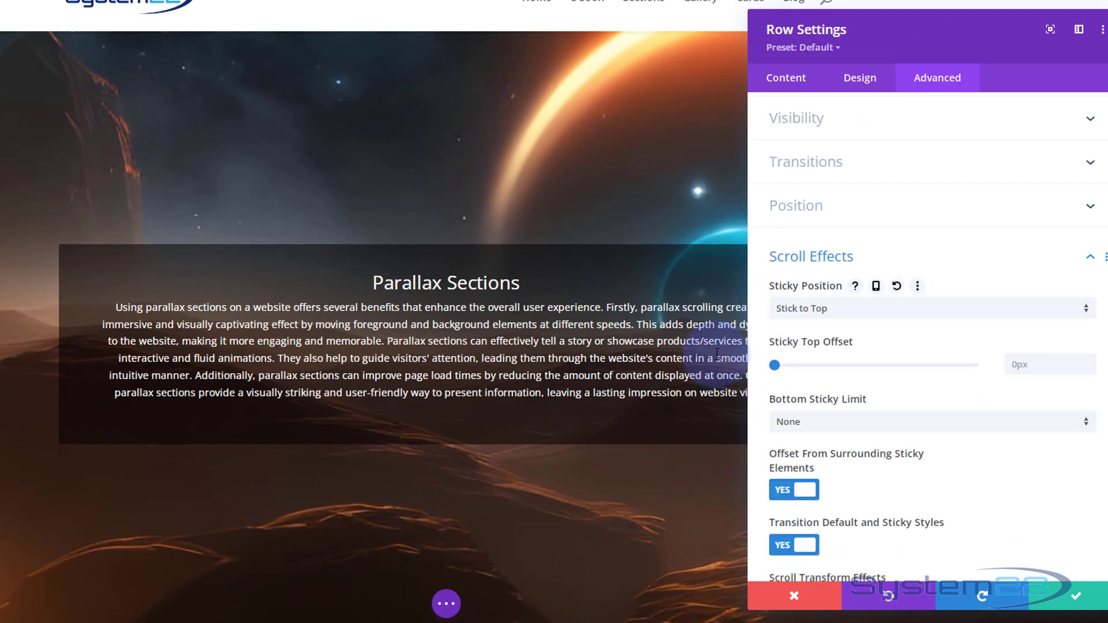
Set the row's Bottom Sticky Limit to Section
scroll(717, 353, down, 3)
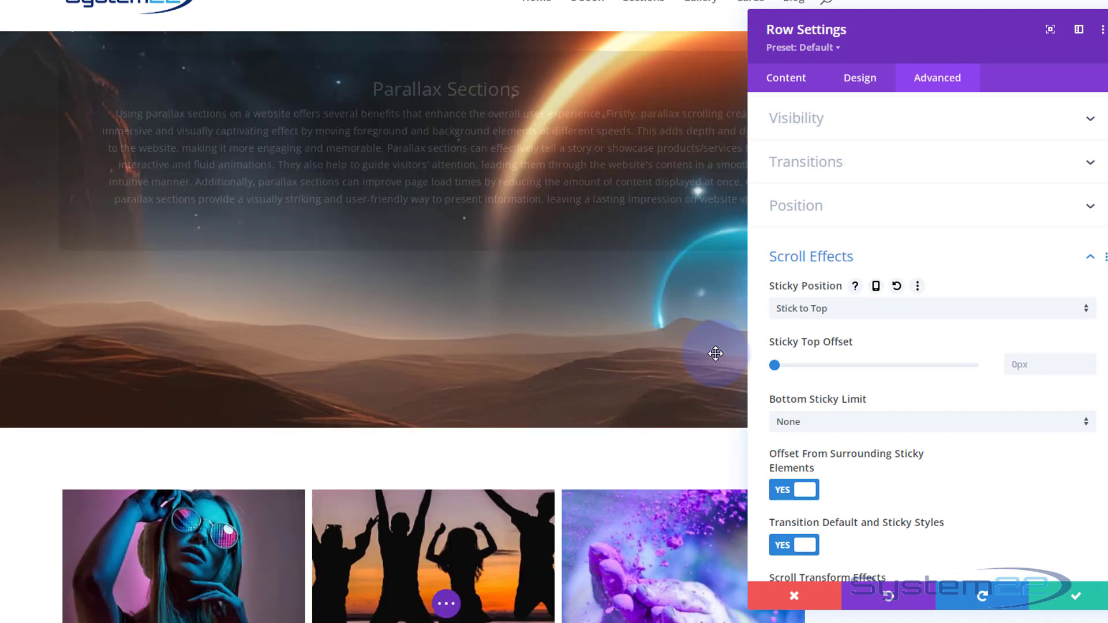
scroll(716, 353, down, 2)
scroll(715, 353, up, 3)
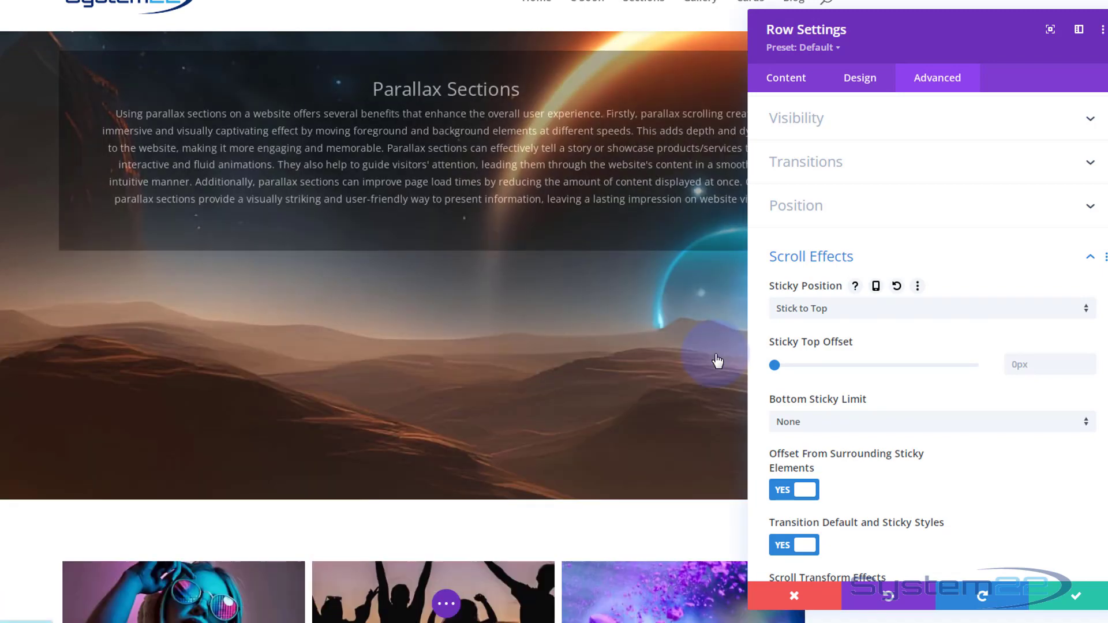
scroll(715, 355, up, 3)
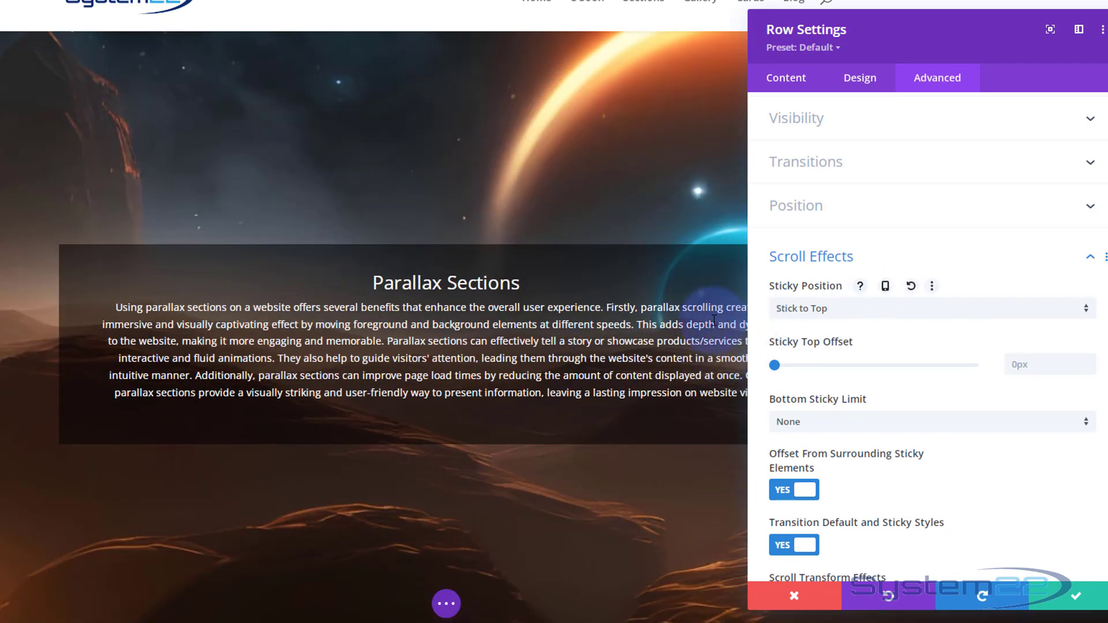
scroll(714, 321, down, 3)
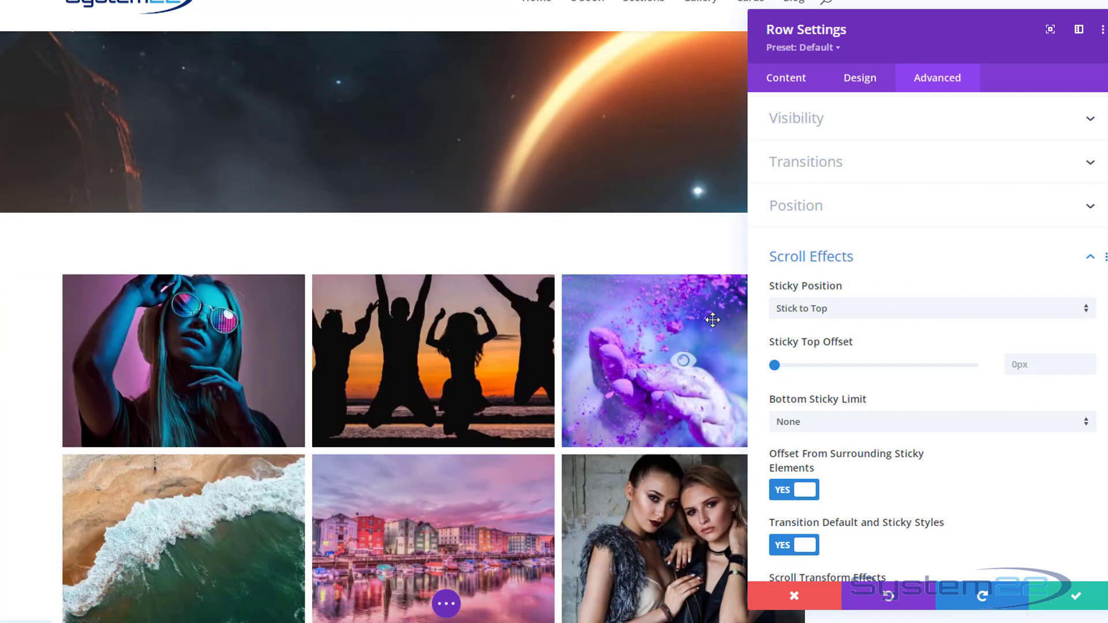
click(578, 198)
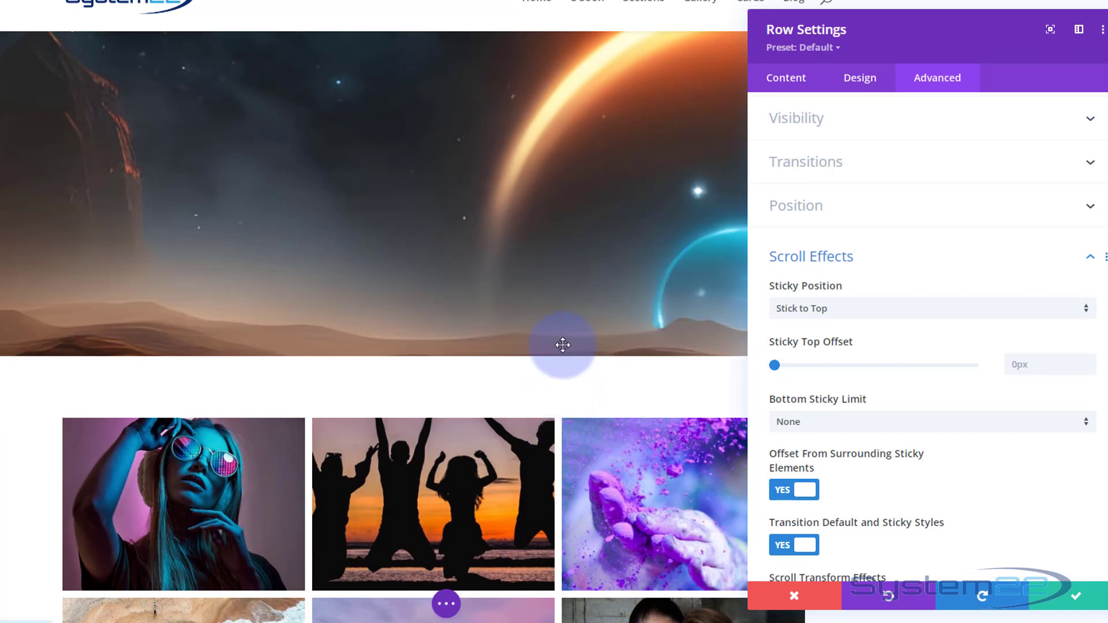
mouse_move(887, 312)
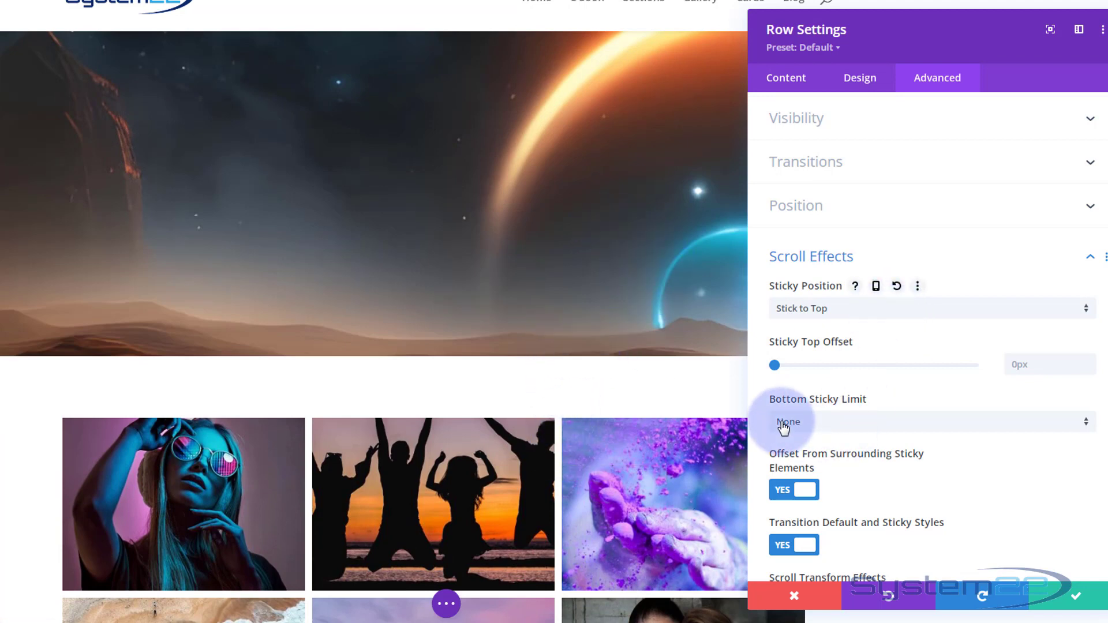
click(856, 421)
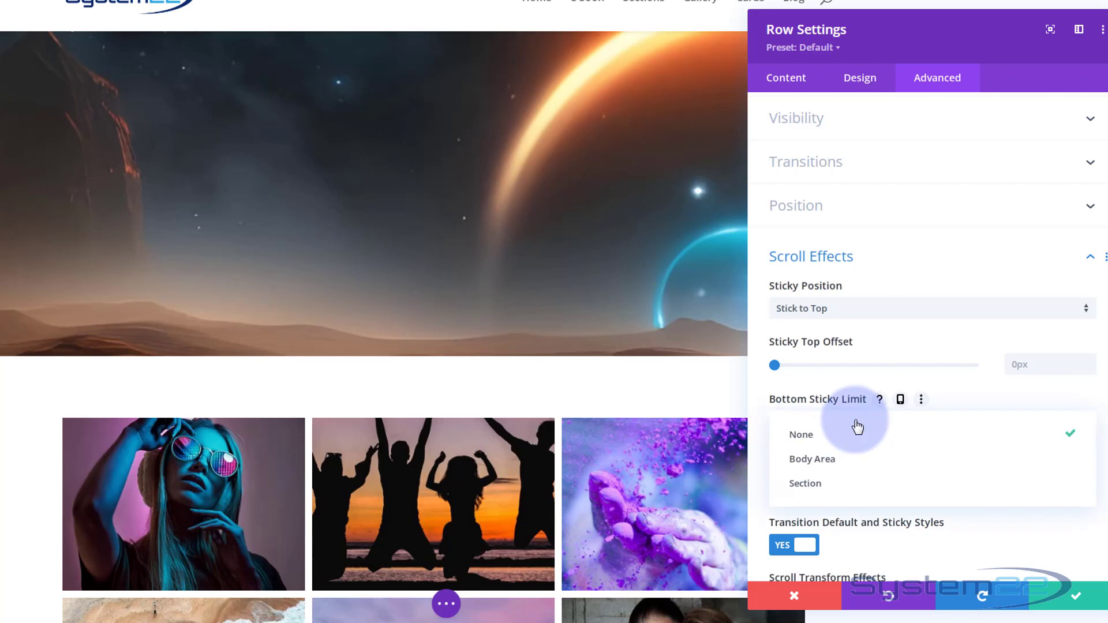
click(805, 483)
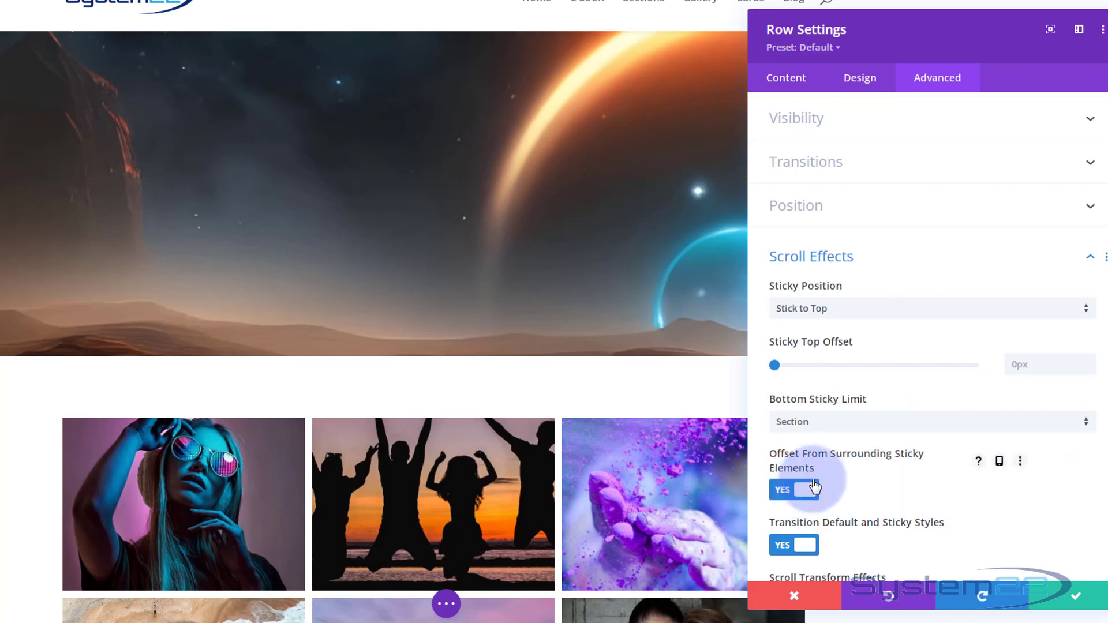
scroll(678, 265, up, 5)
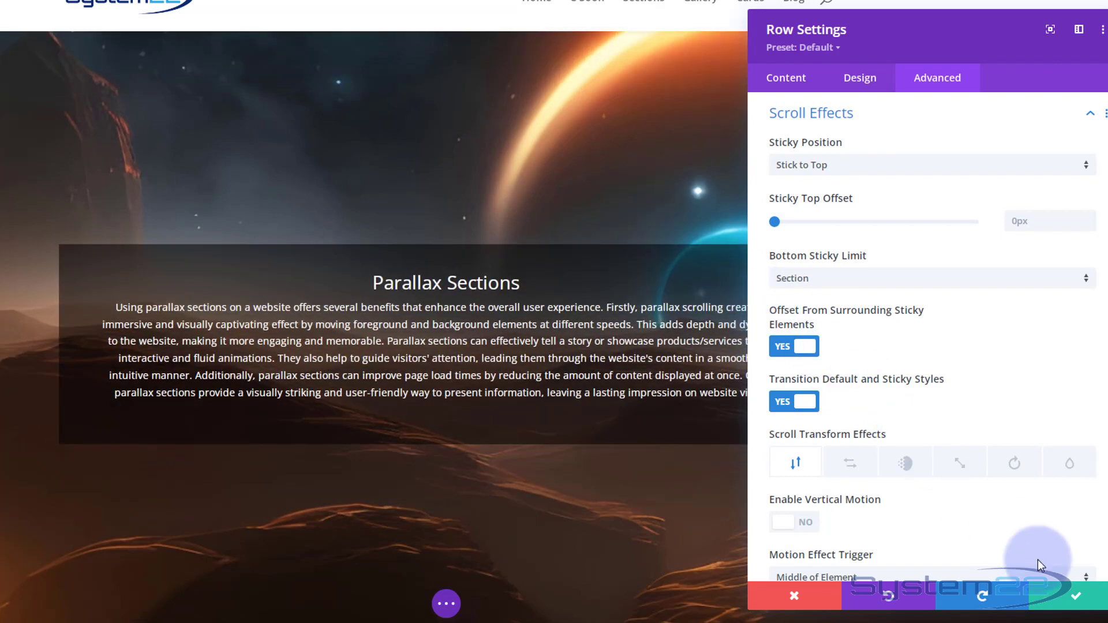
Save the row and enter # as the Call To Action's Button Link URL
click(1094, 601)
mouse_move(430, 282)
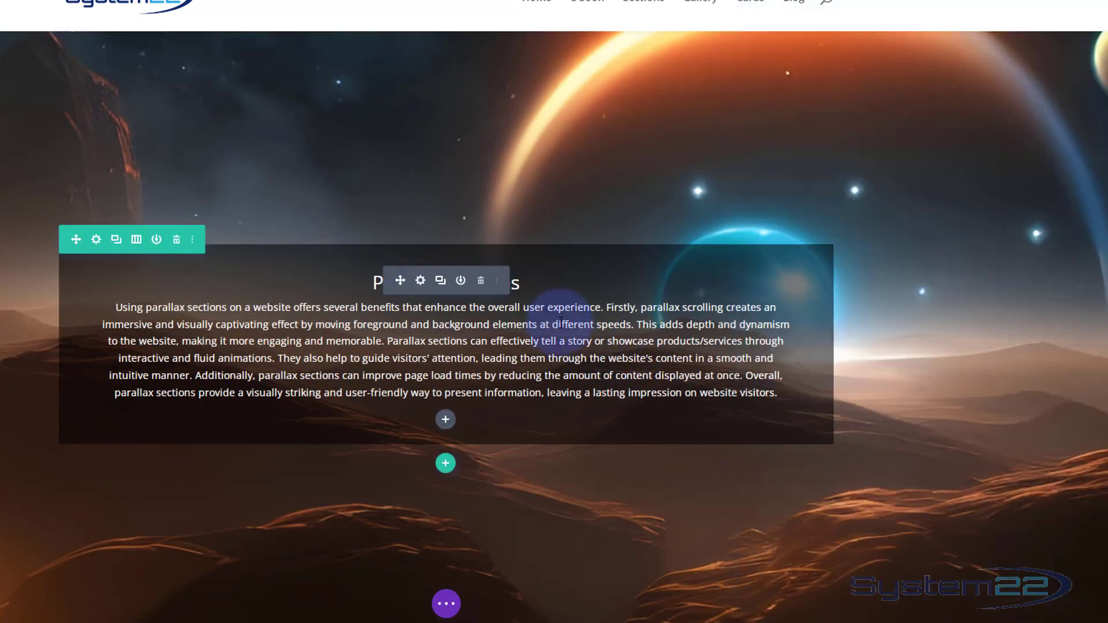
click(421, 283)
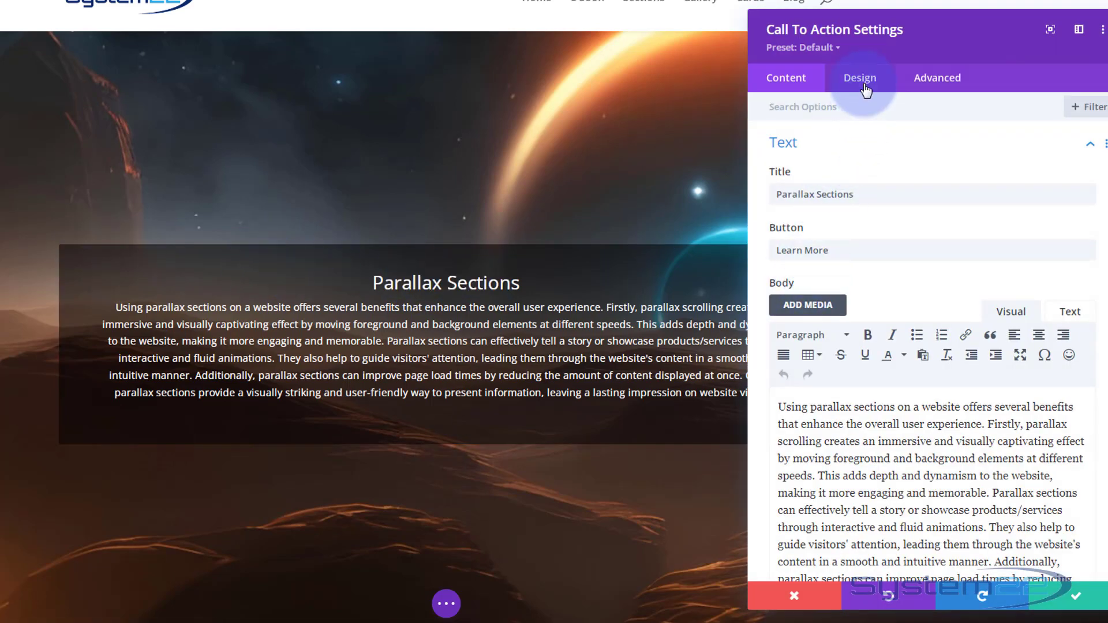
click(865, 85)
click(867, 287)
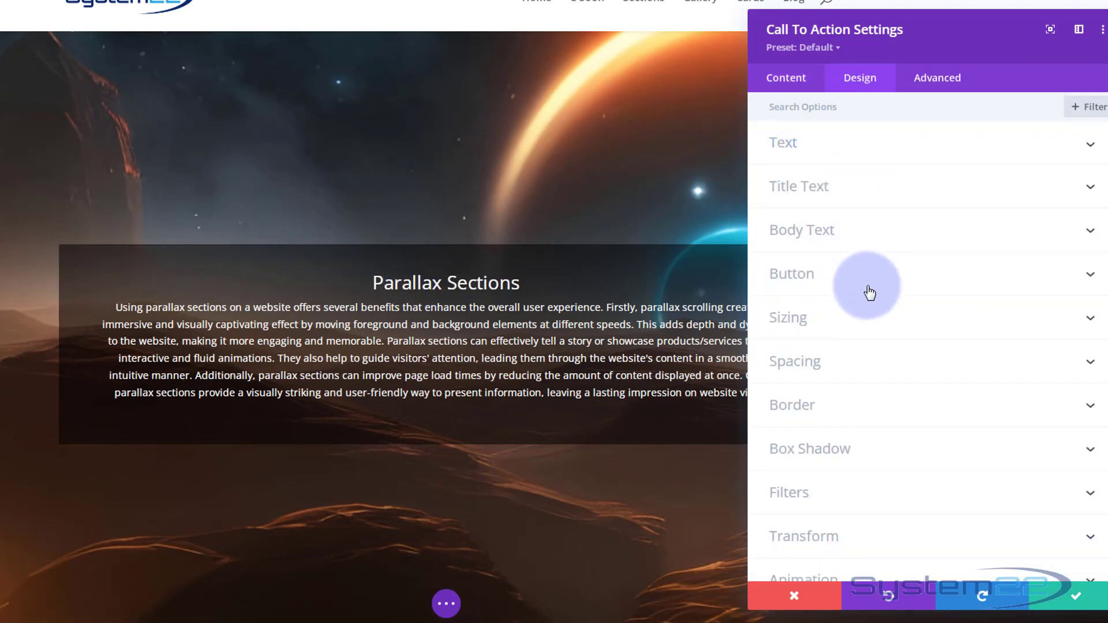
click(788, 77)
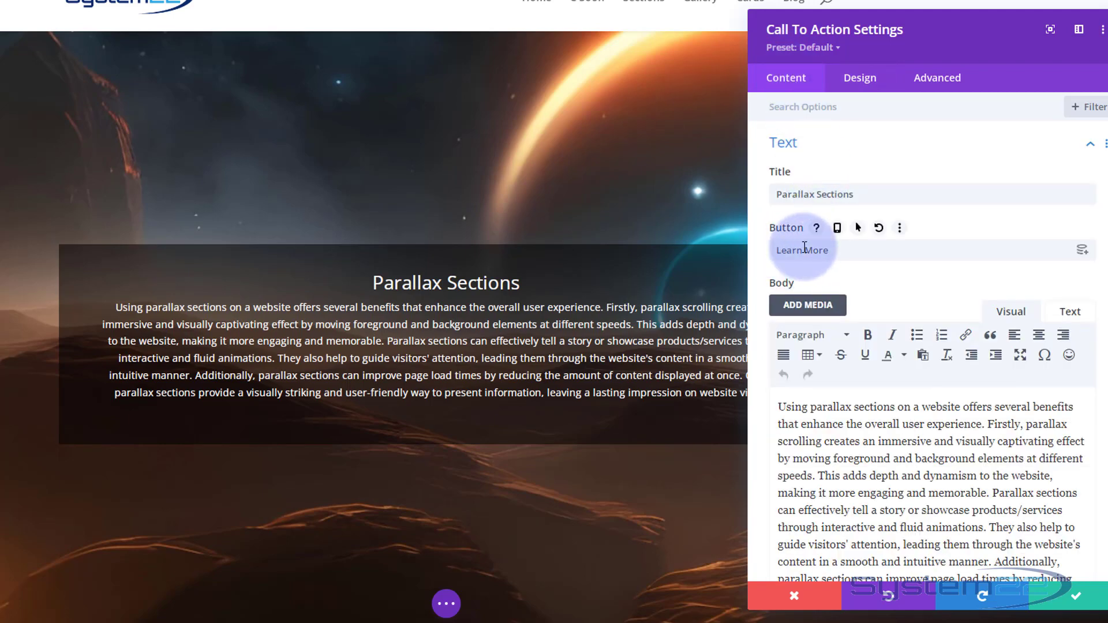
scroll(839, 248, down, 5)
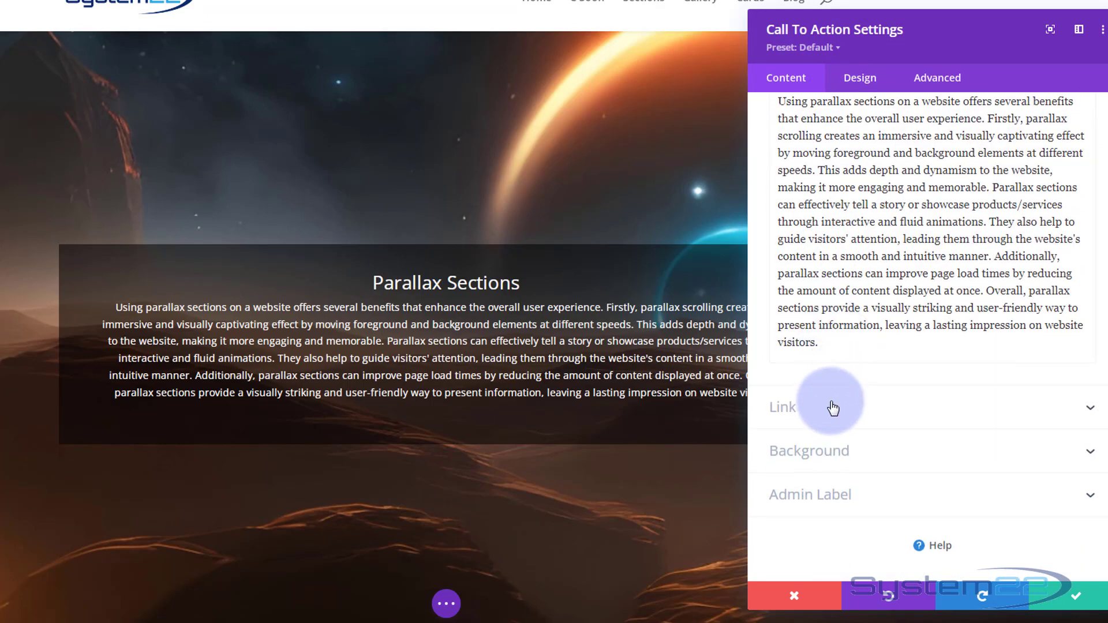
click(833, 408)
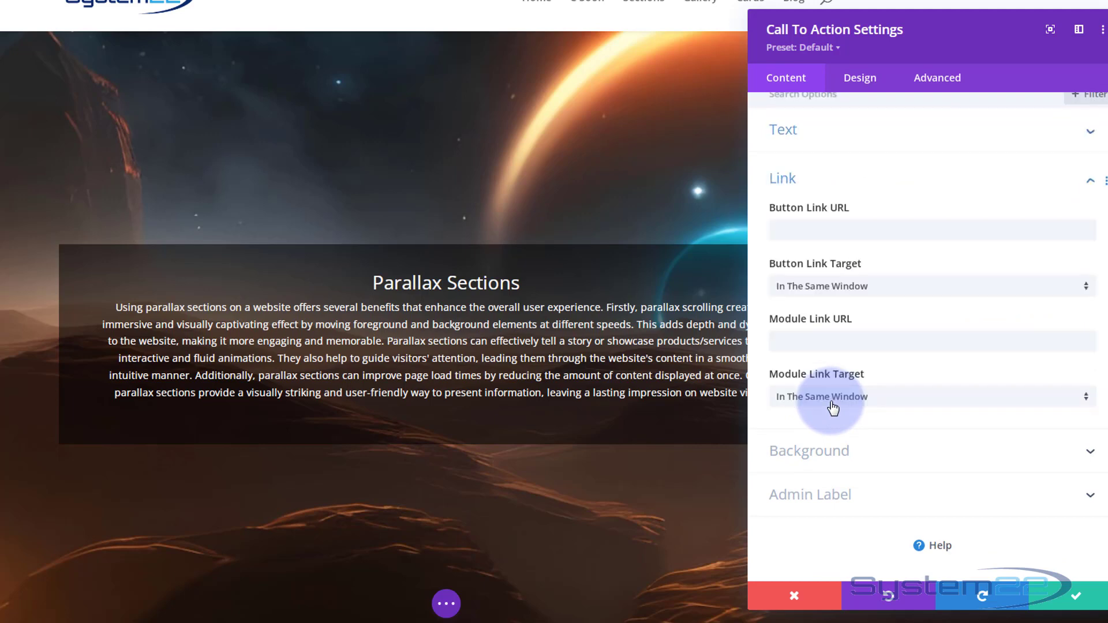
click(789, 226)
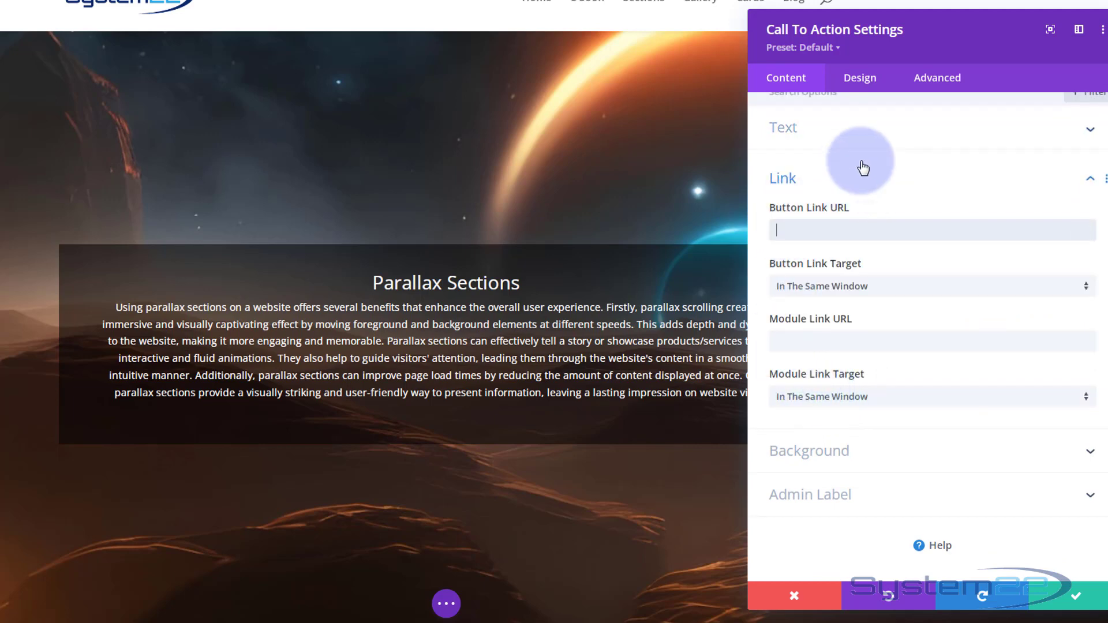
text(#)
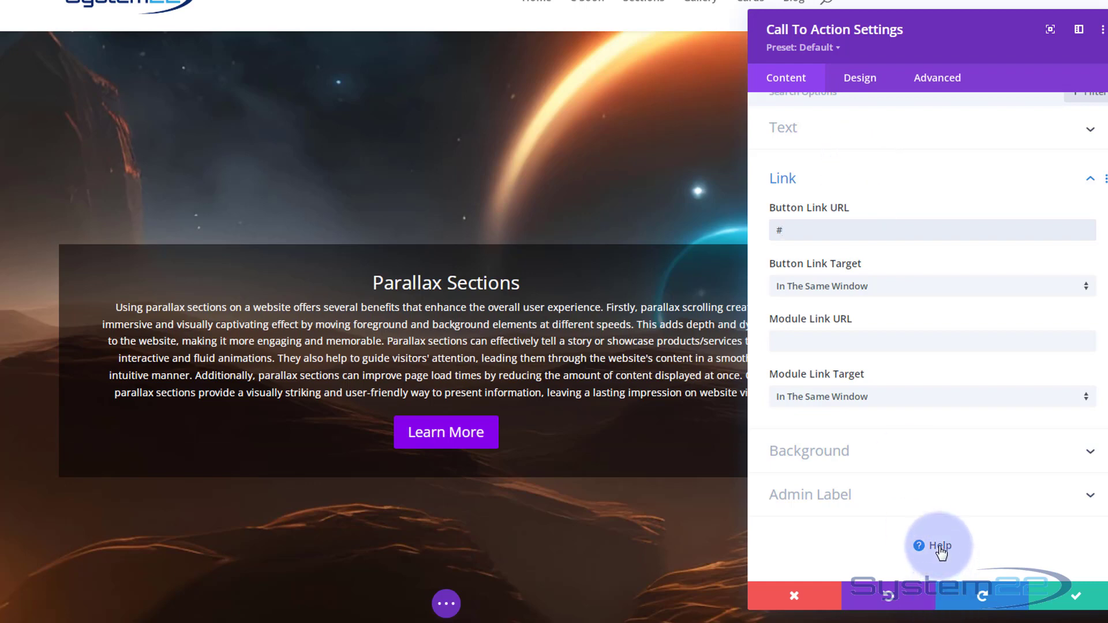
Give the box 30px rounded corners and a 1px white border
click(875, 79)
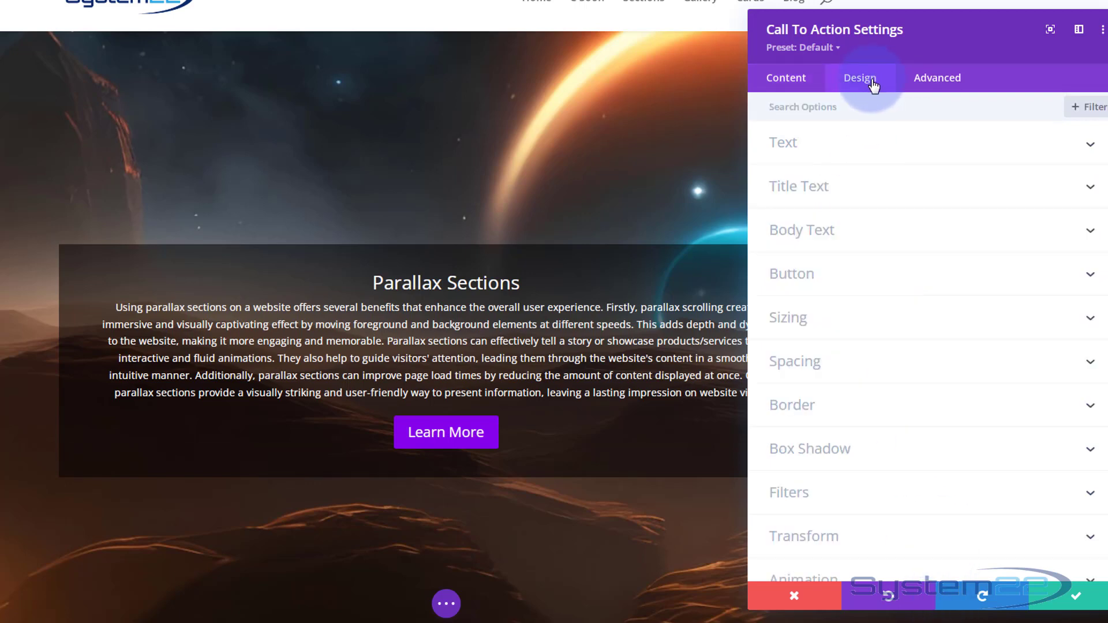
click(878, 399)
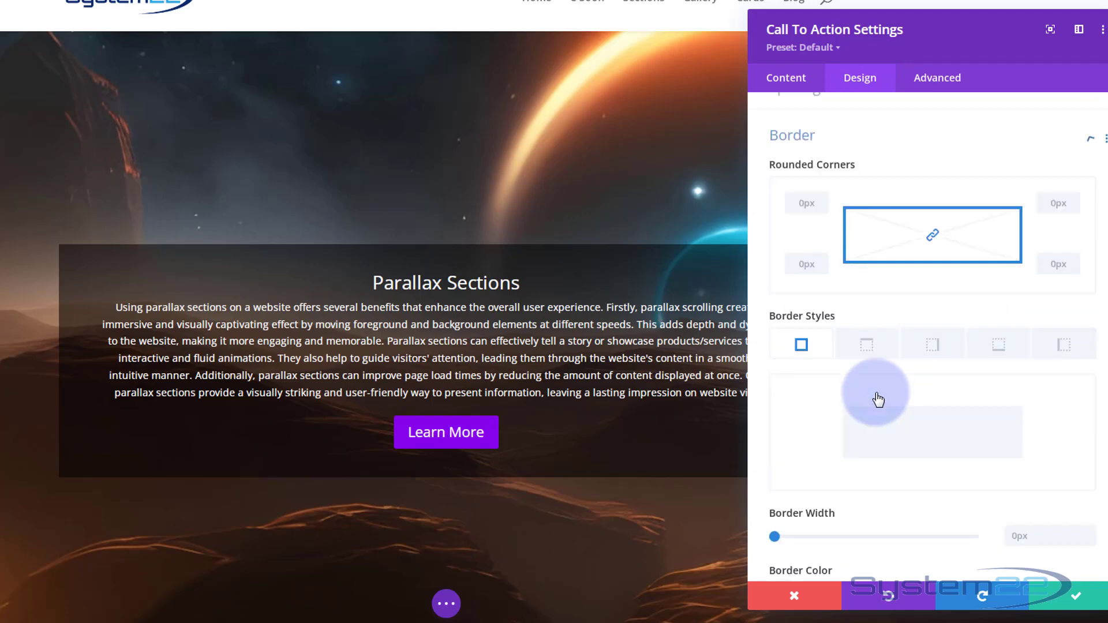
click(806, 177)
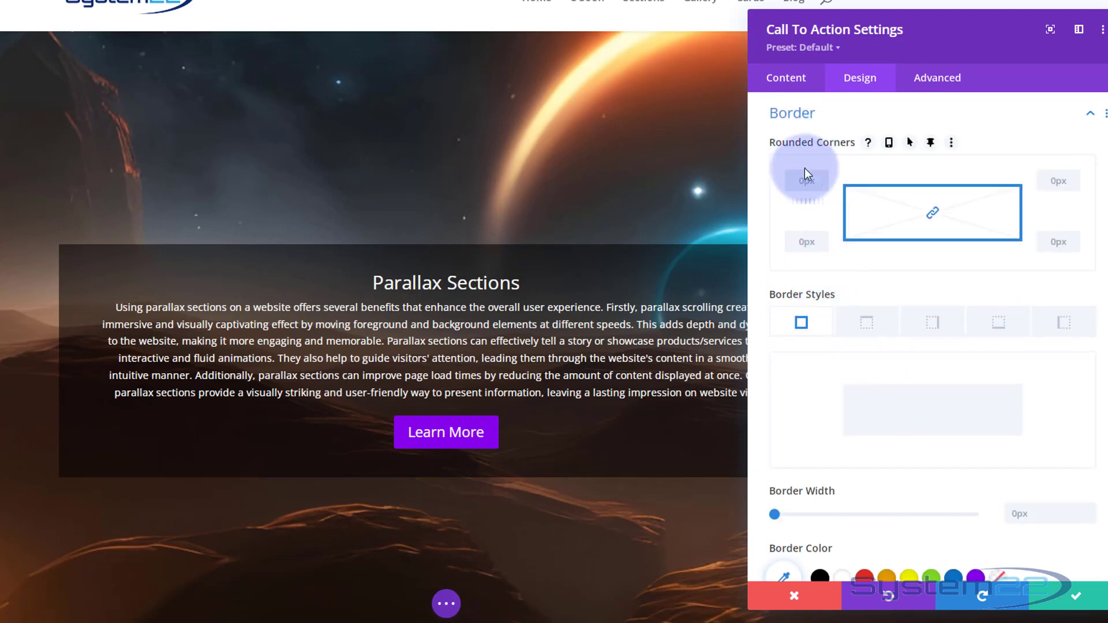
text(30)
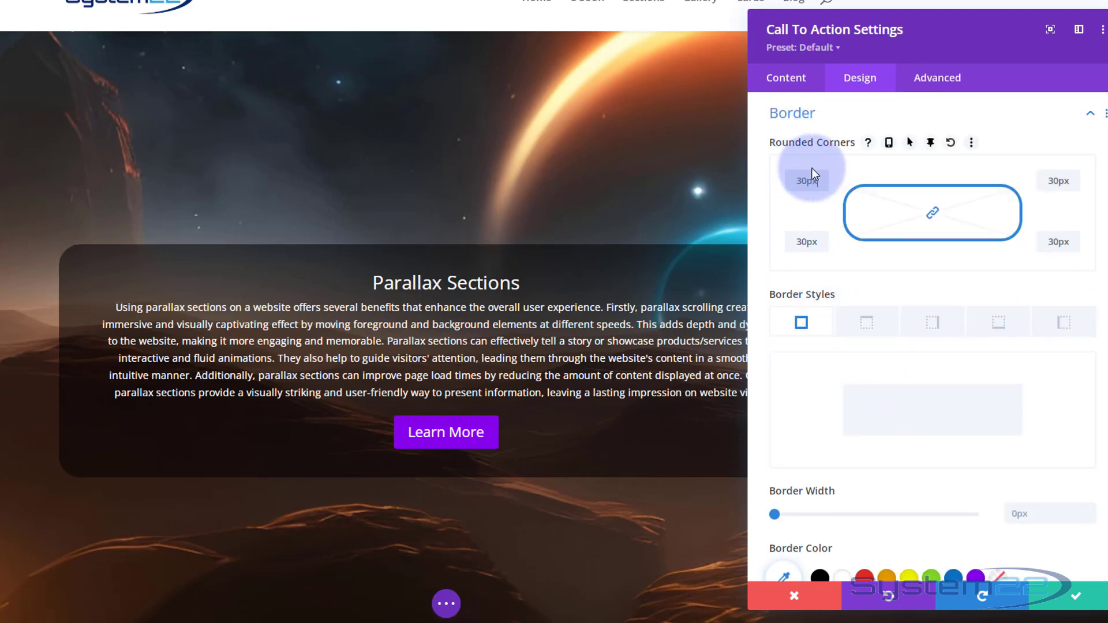
scroll(970, 340, down, 2)
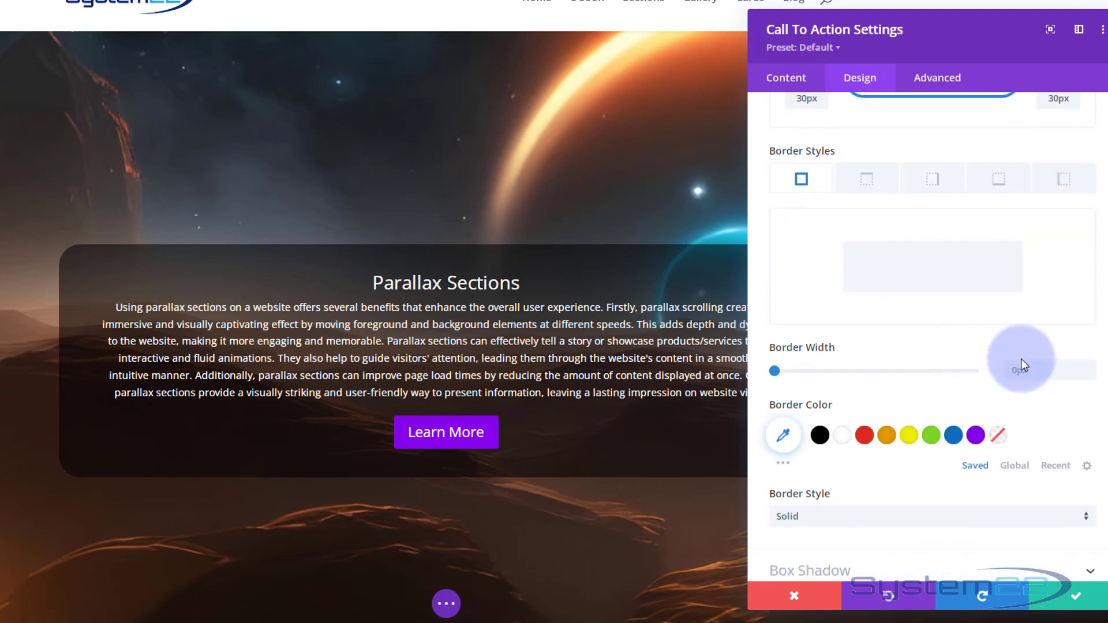
key(Up)
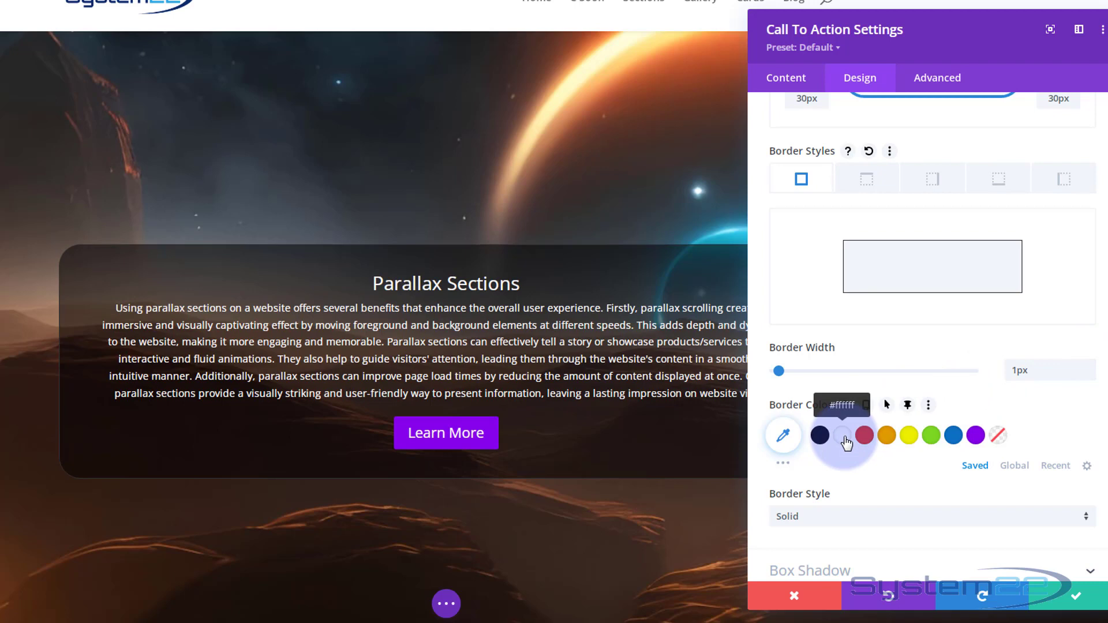
Add an outer box shadow with white shadow color and save the module
scroll(847, 370, down, 3)
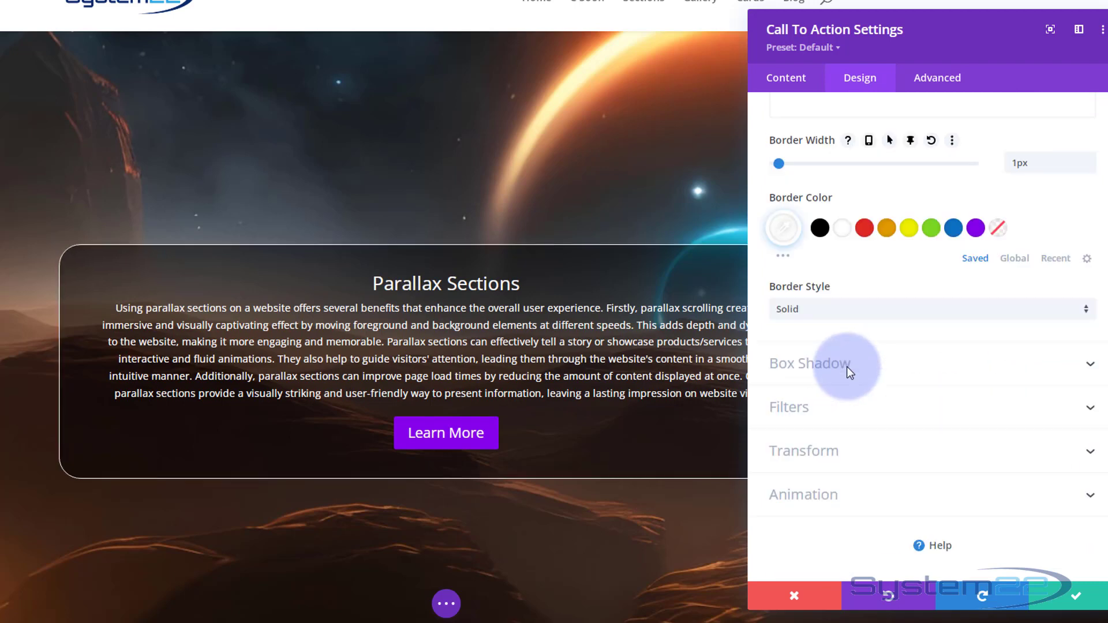
click(894, 377)
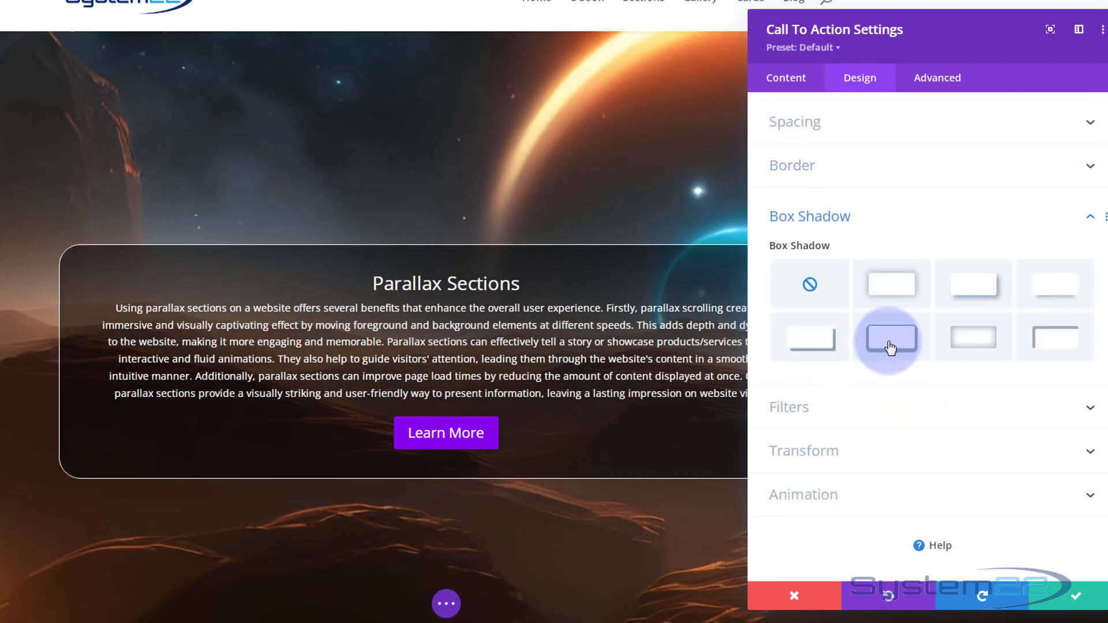
click(900, 286)
scroll(898, 283, down, 5)
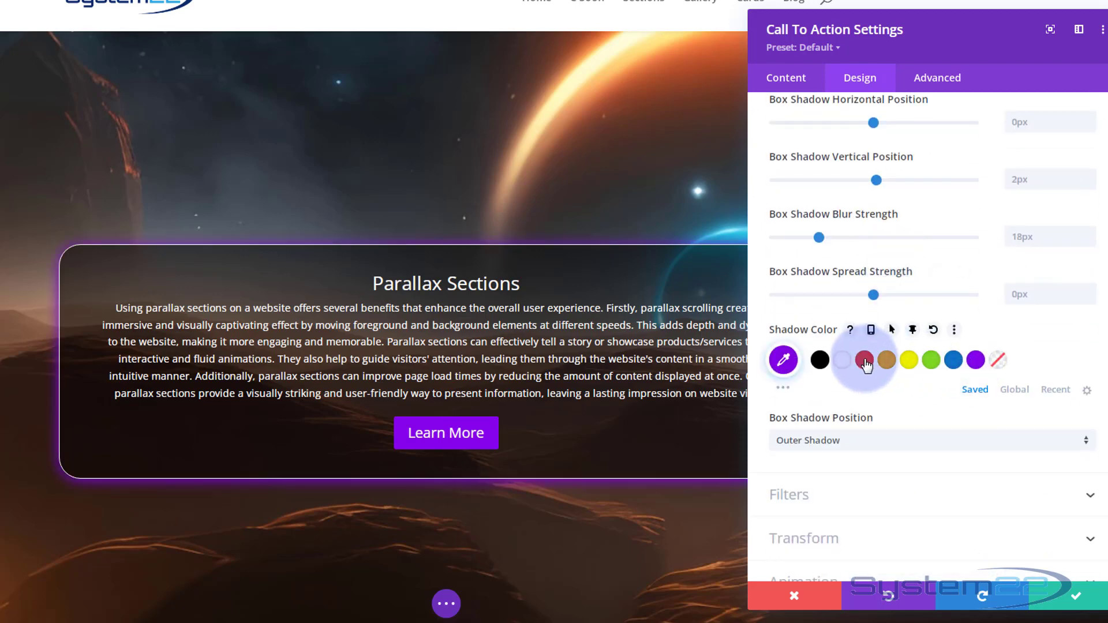
click(844, 364)
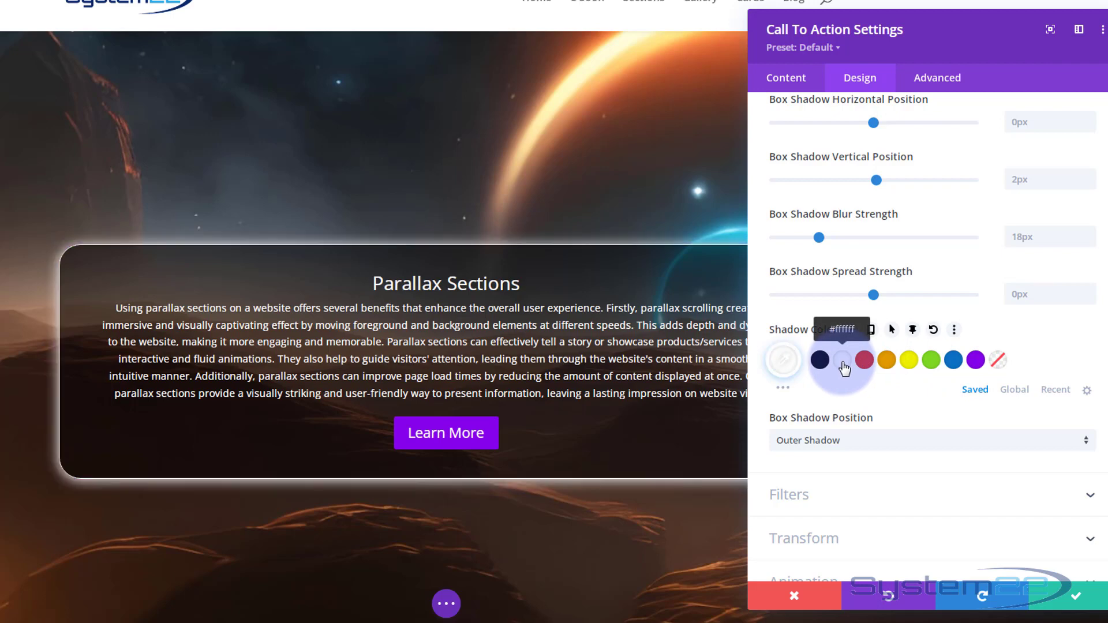
click(1072, 604)
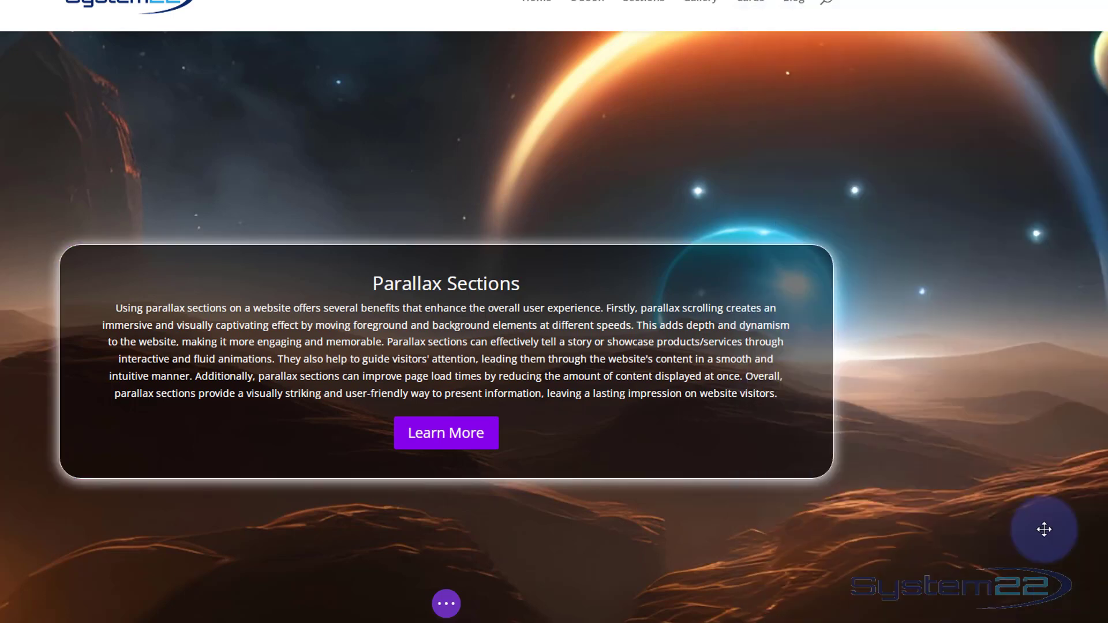
Exit the Visual Builder and scroll the live page to review the glowing box
click(450, 607)
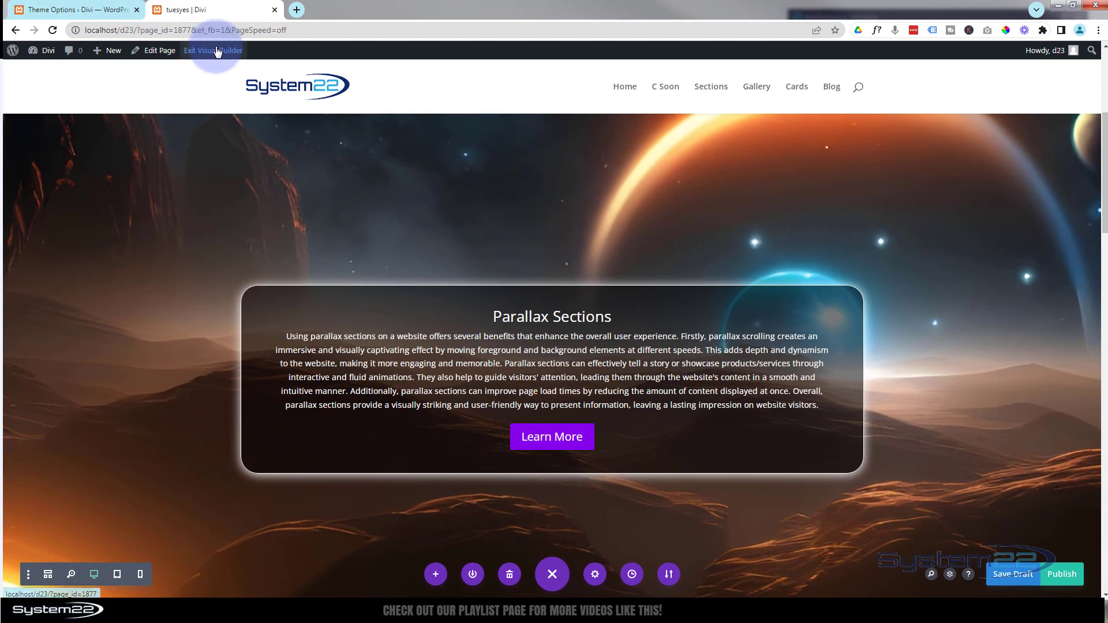
click(217, 52)
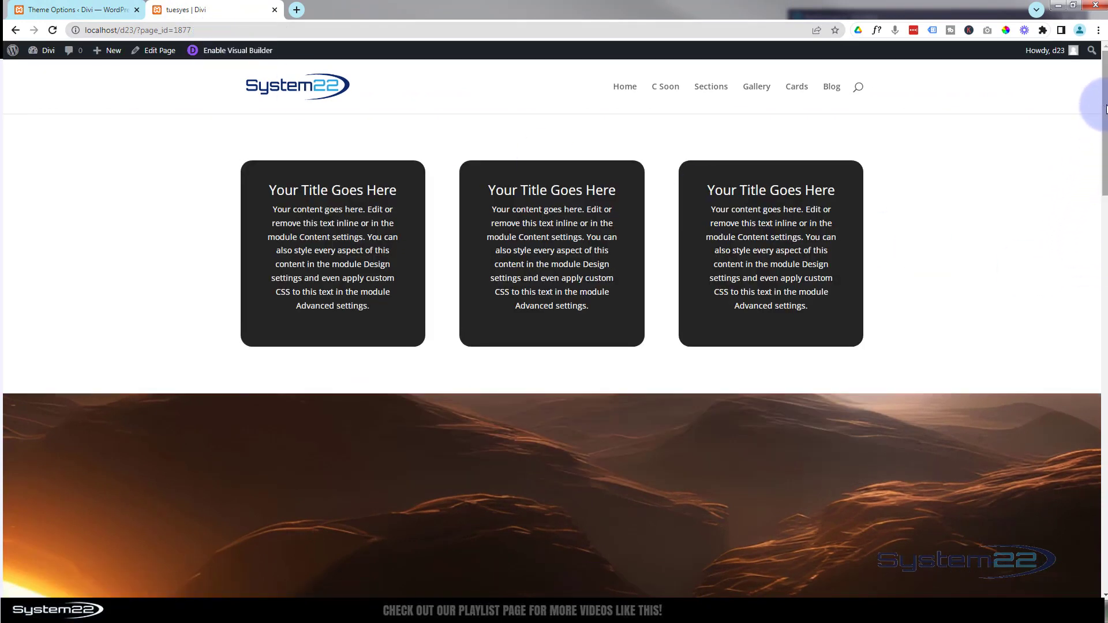
drag(1105, 107, 1105, 197)
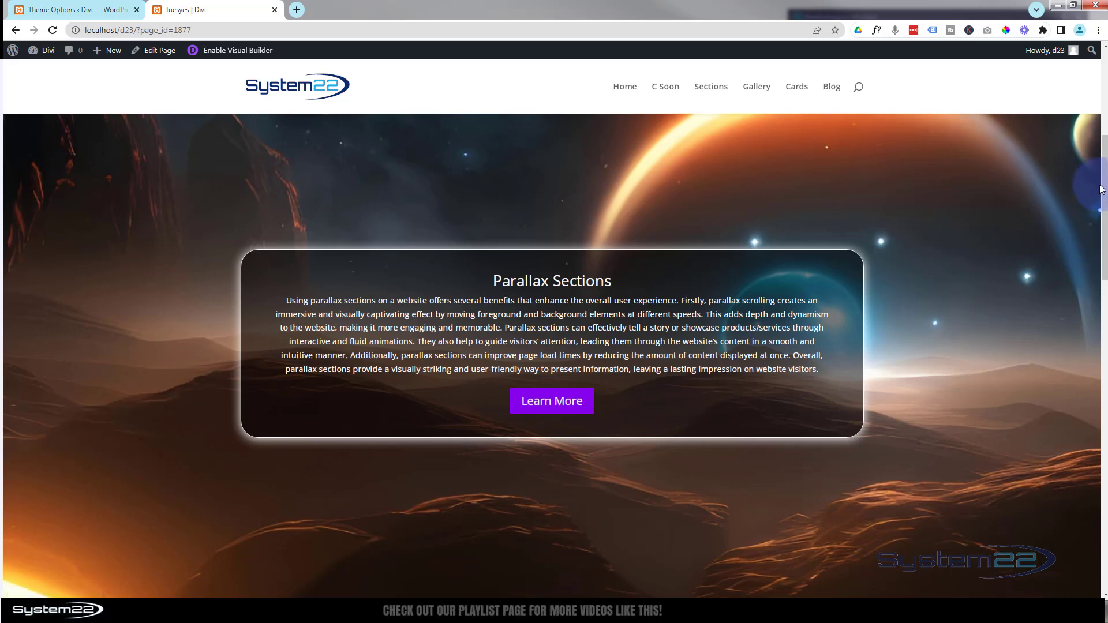
drag(1106, 189, 1079, 185)
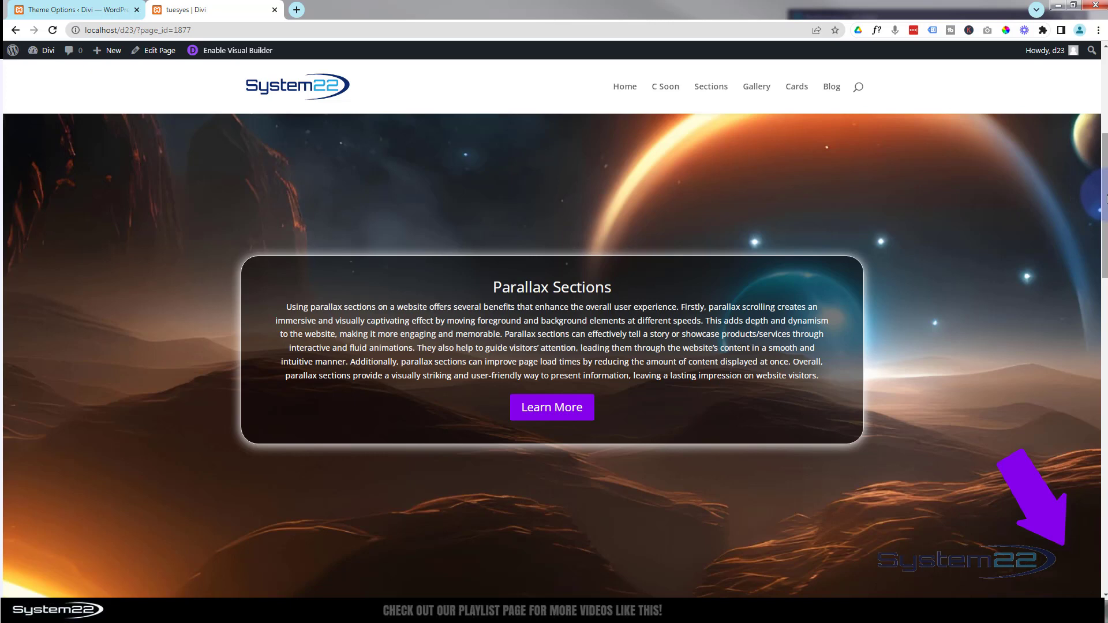
drag(1106, 199, 1074, 190)
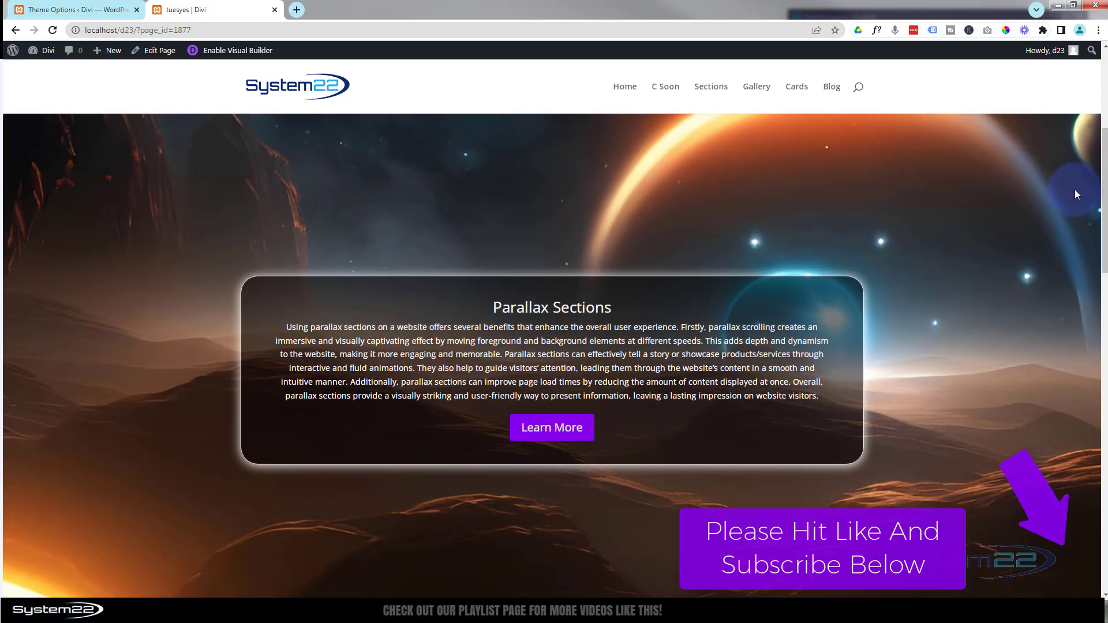